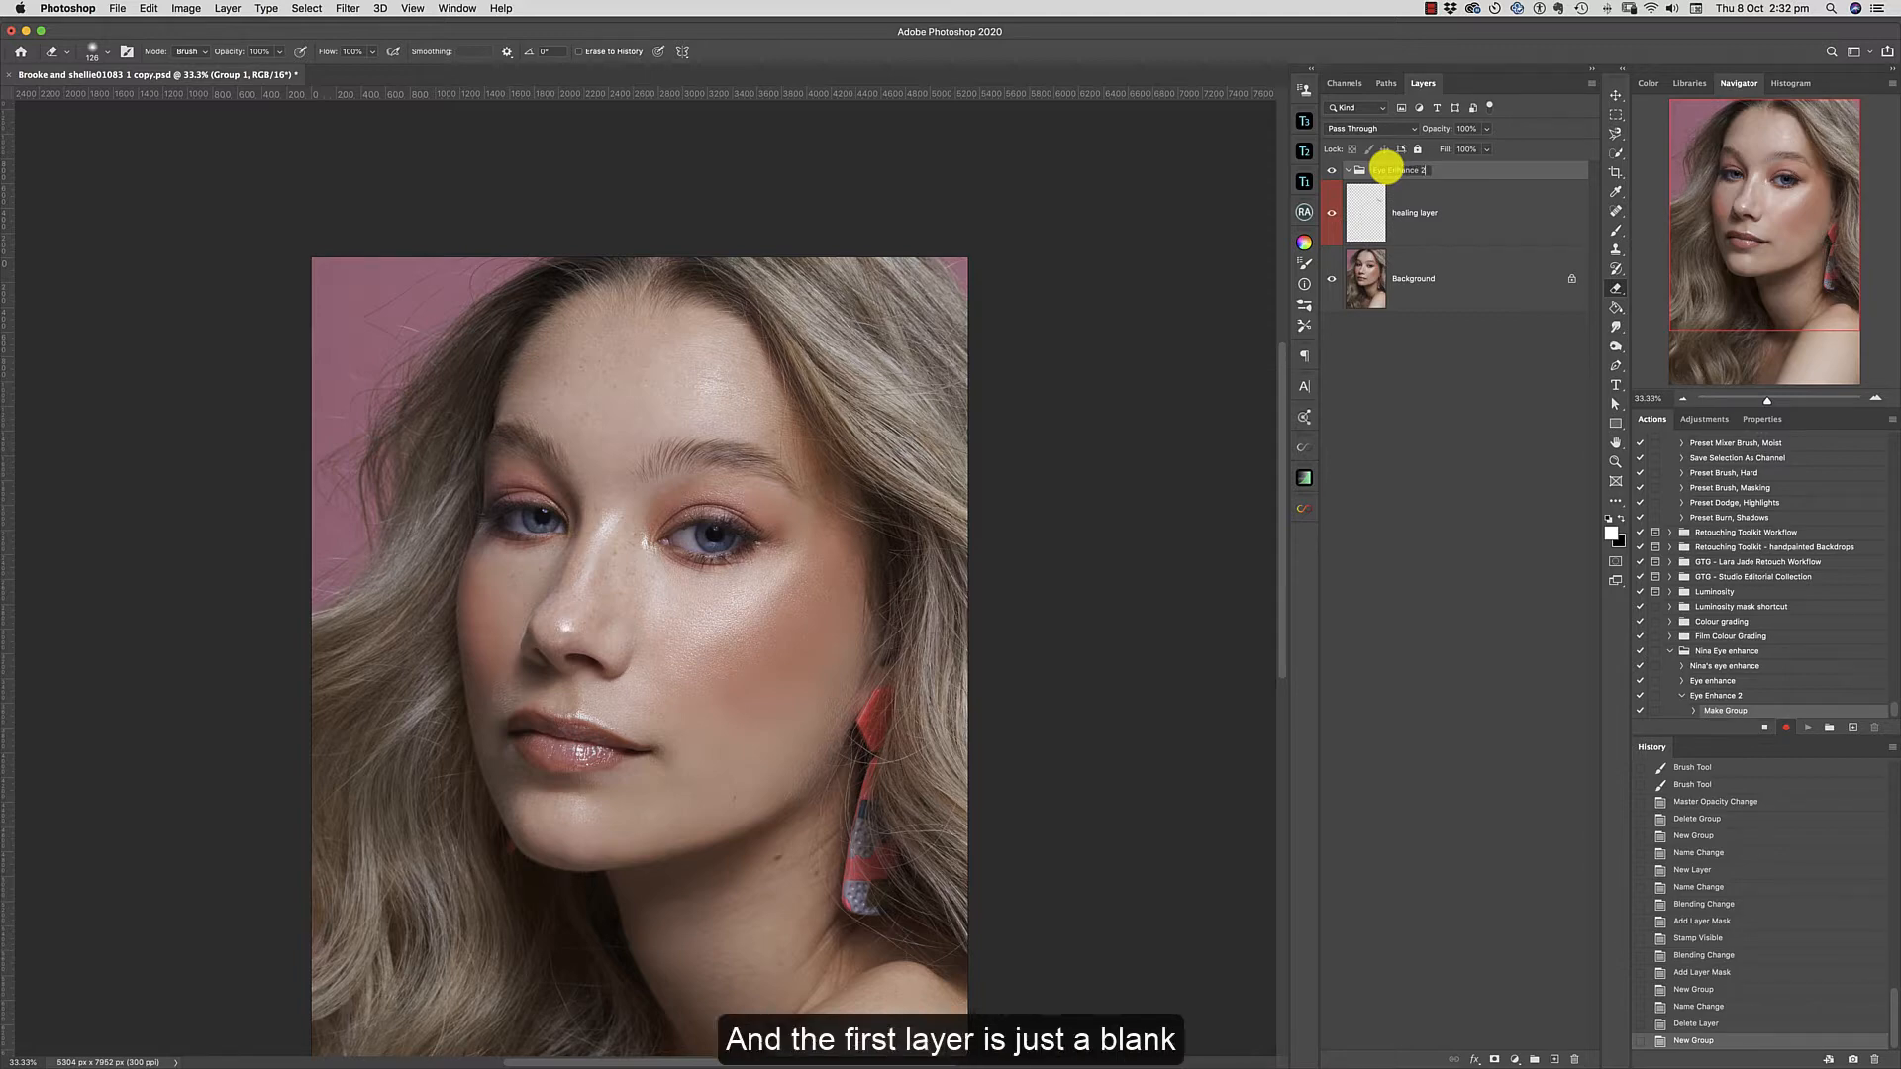
Finish naming the group Eye Enhance 2 and add a blank Soft Light layer with a white mask inside it.
{"action": "key", "text": "Return"}
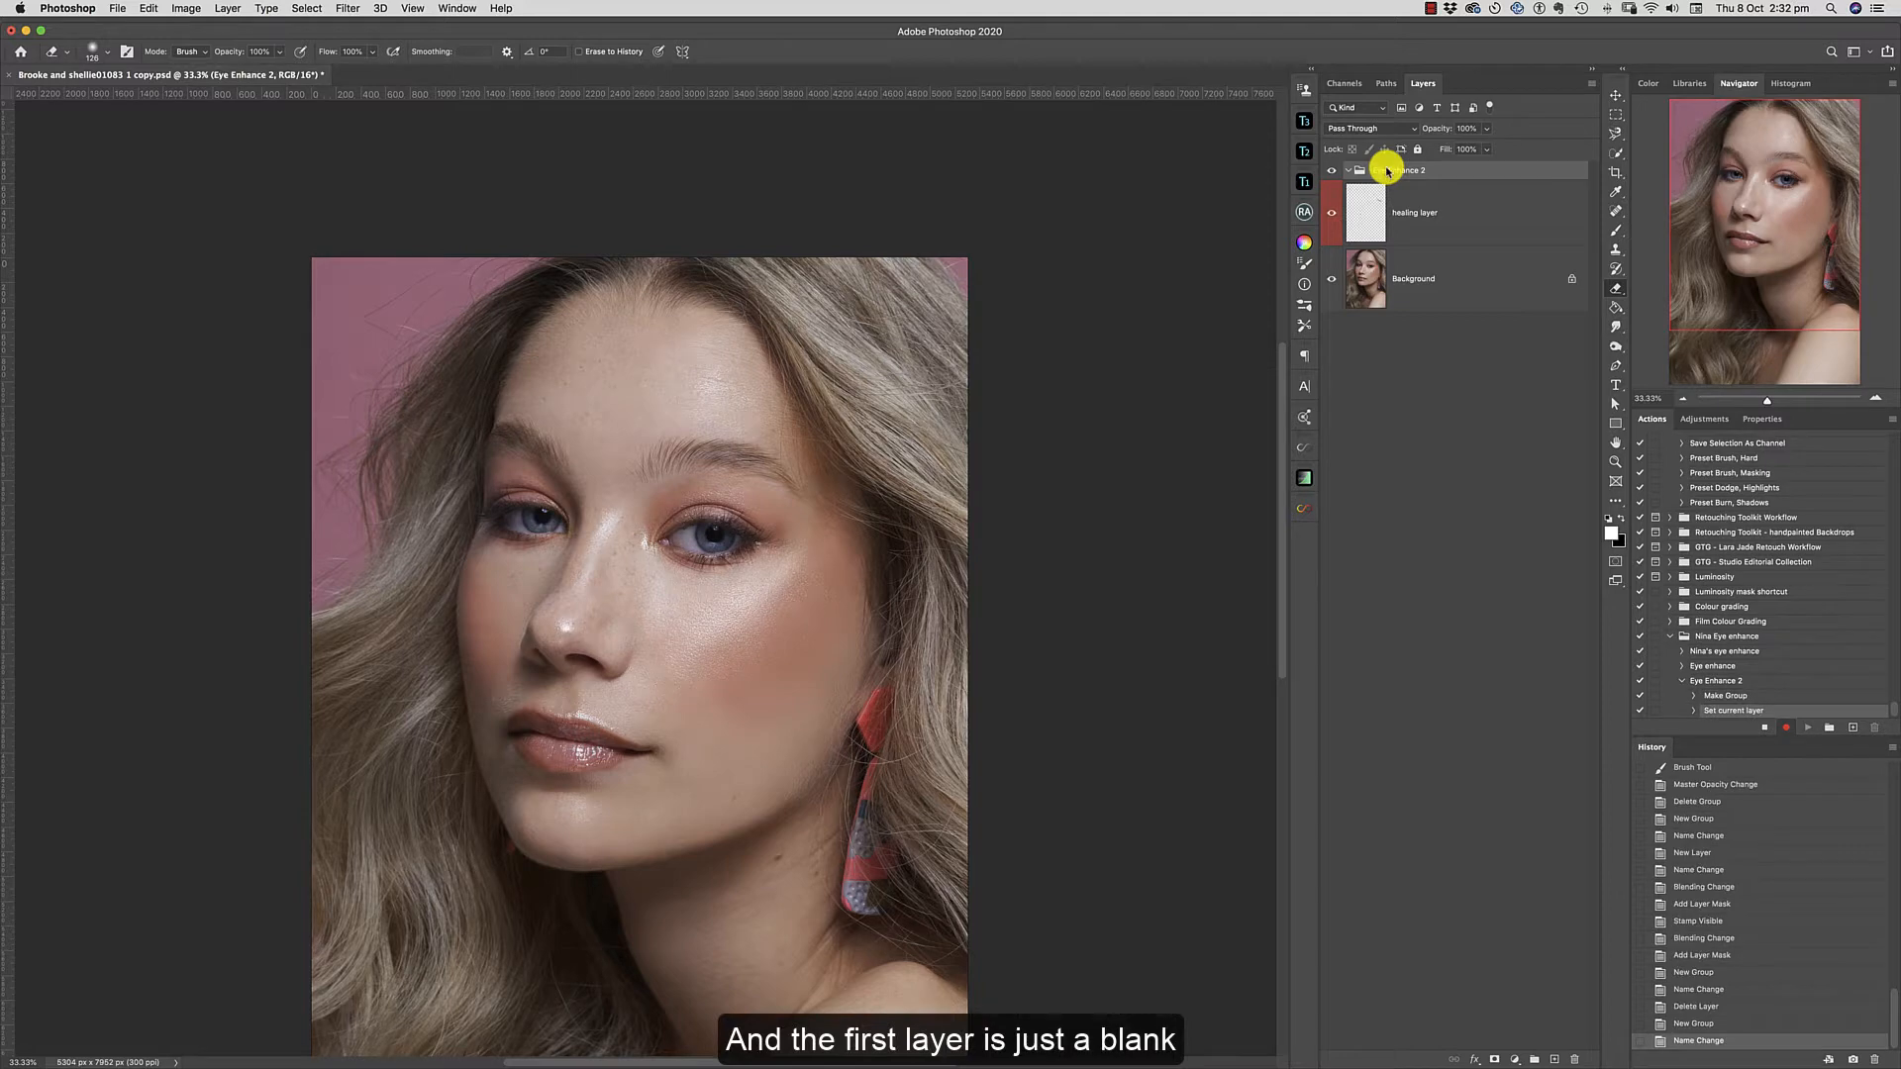
{"action": "left_click", "coordinate": [1553, 1059]}
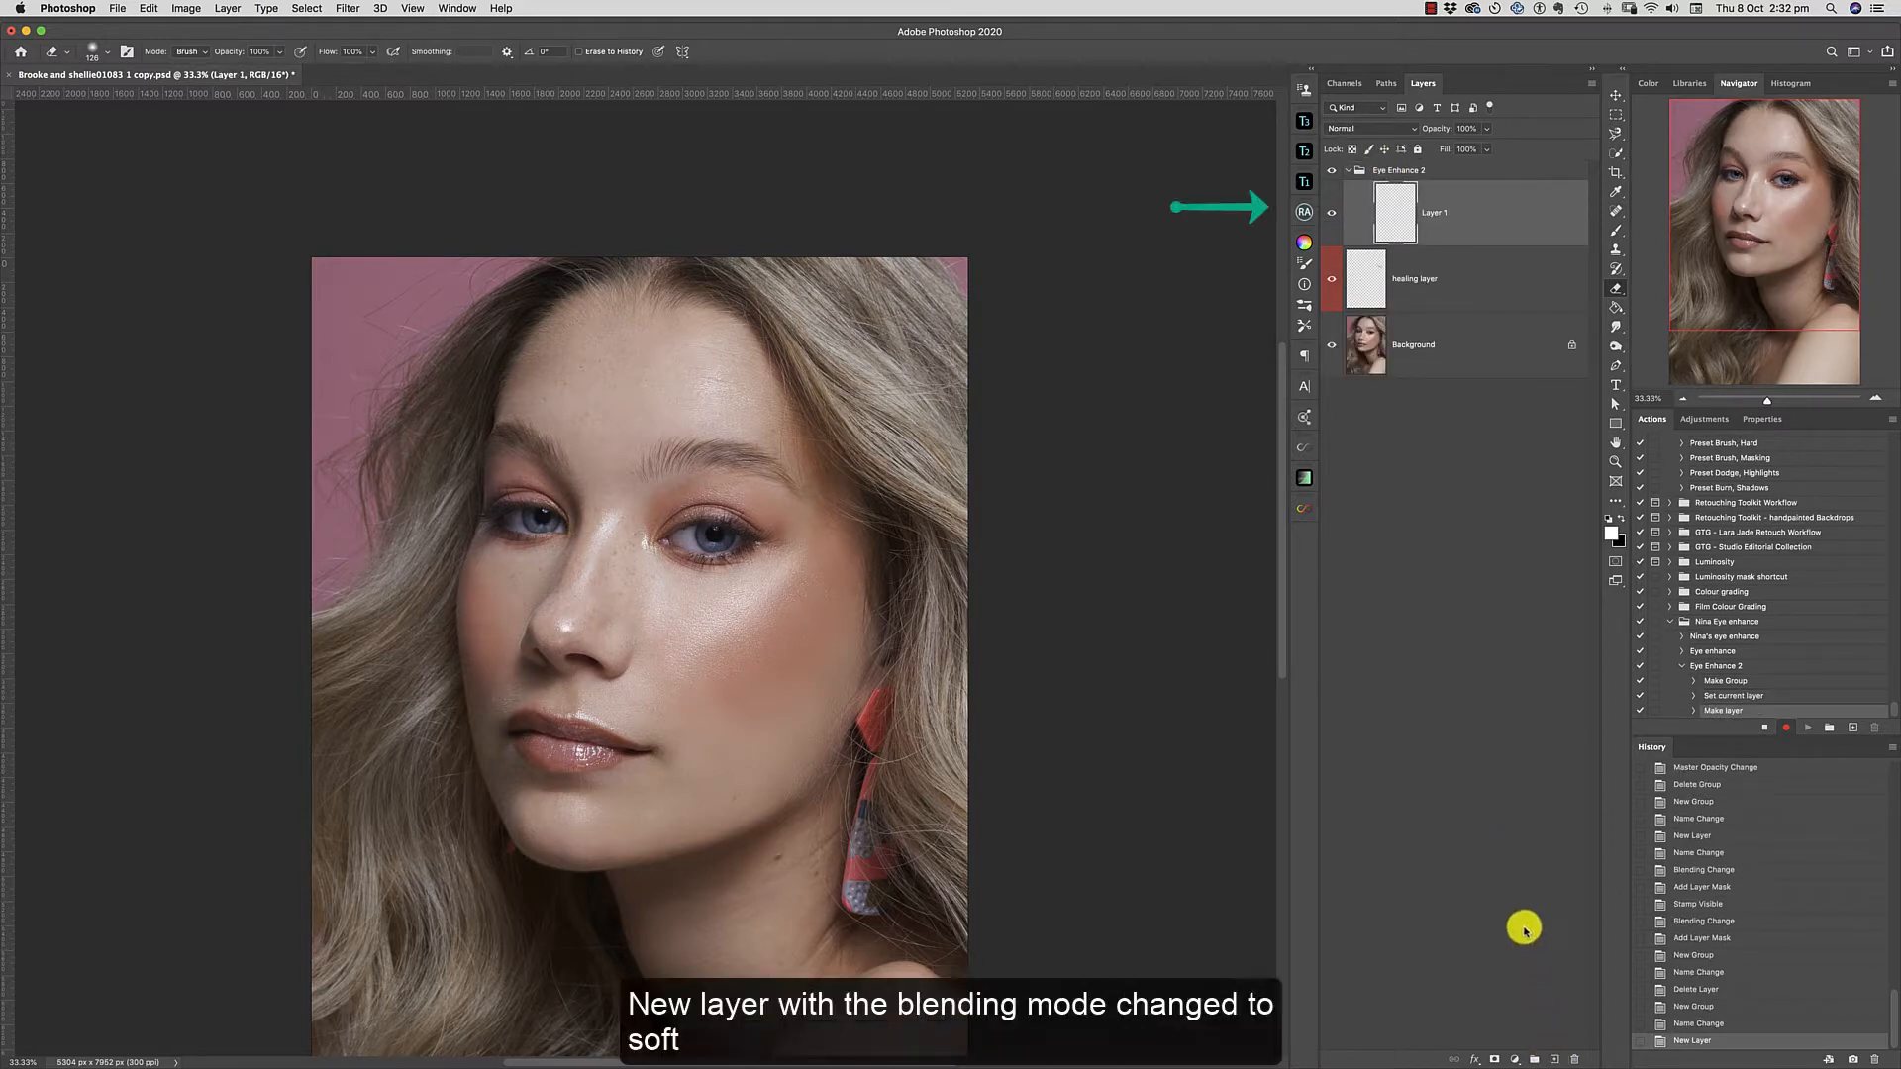
{"action": "left_click", "coordinate": [1370, 128]}
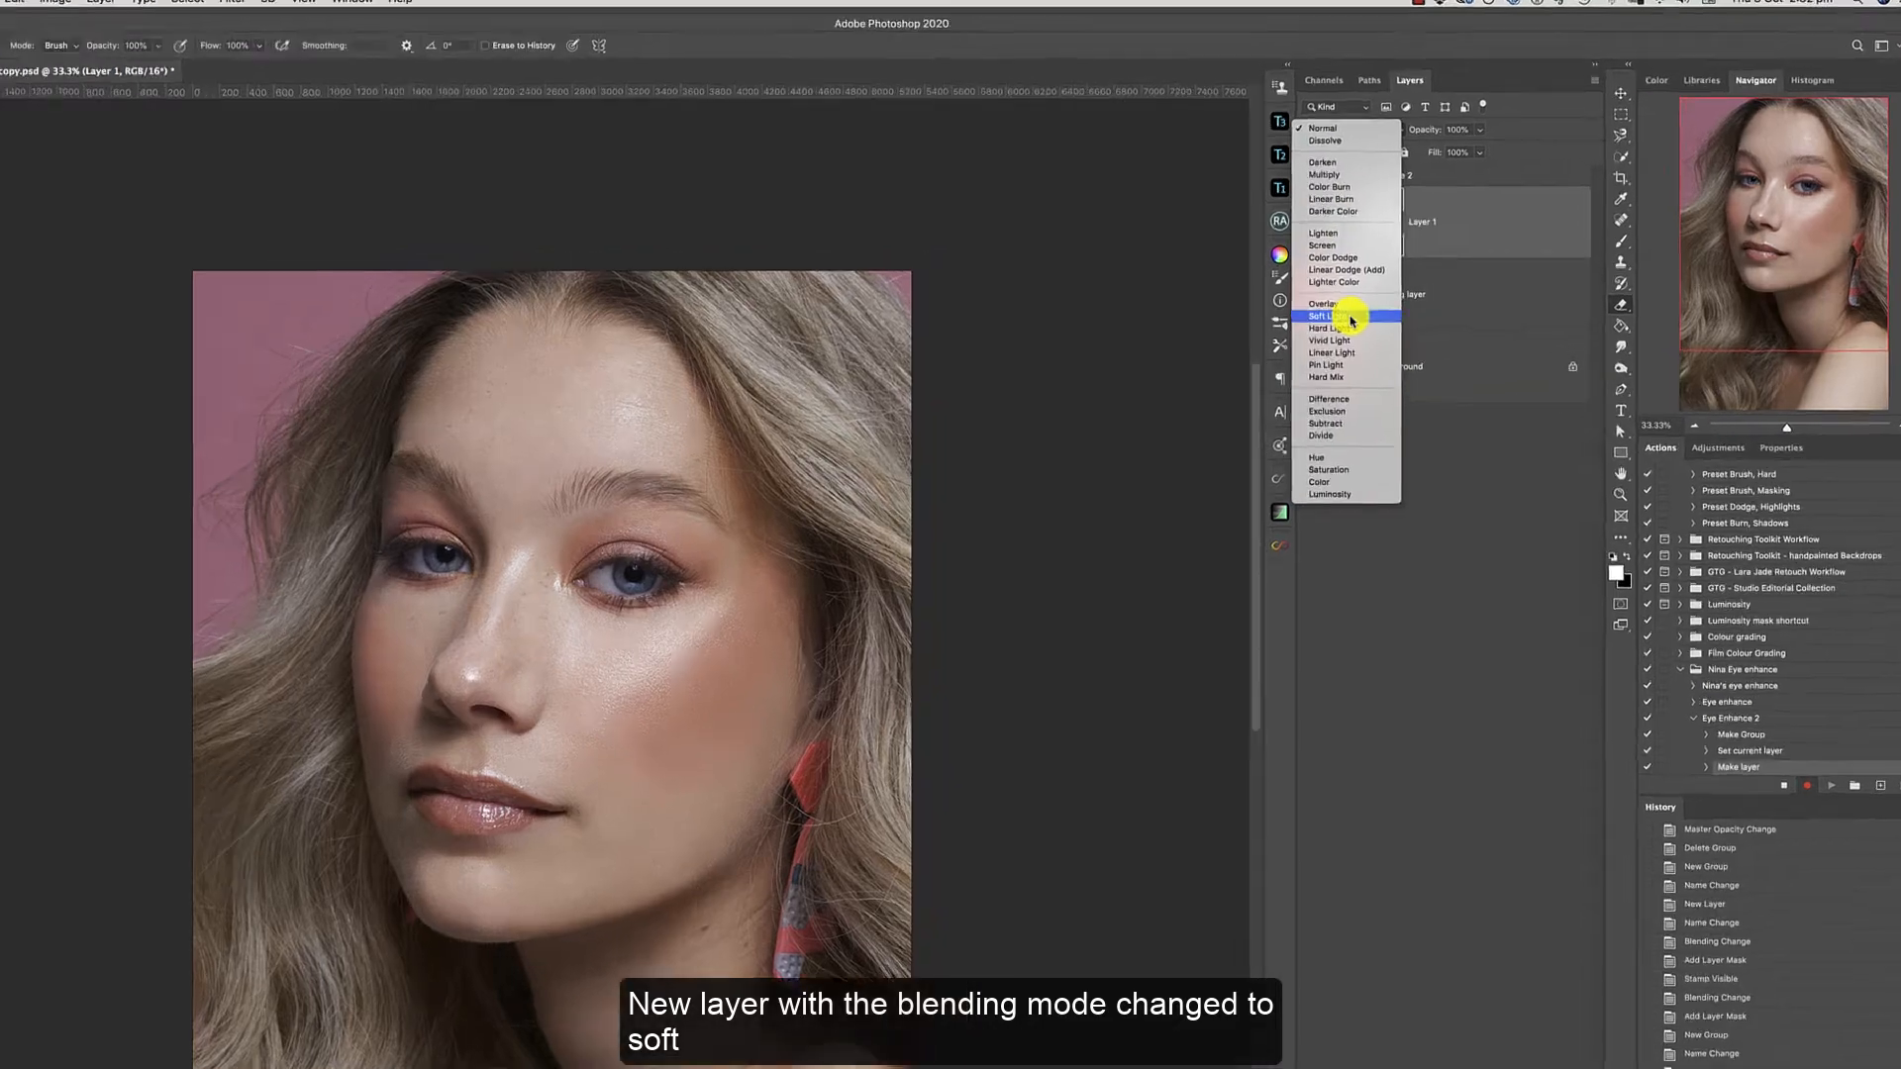
{"action": "left_click", "coordinate": [1371, 299]}
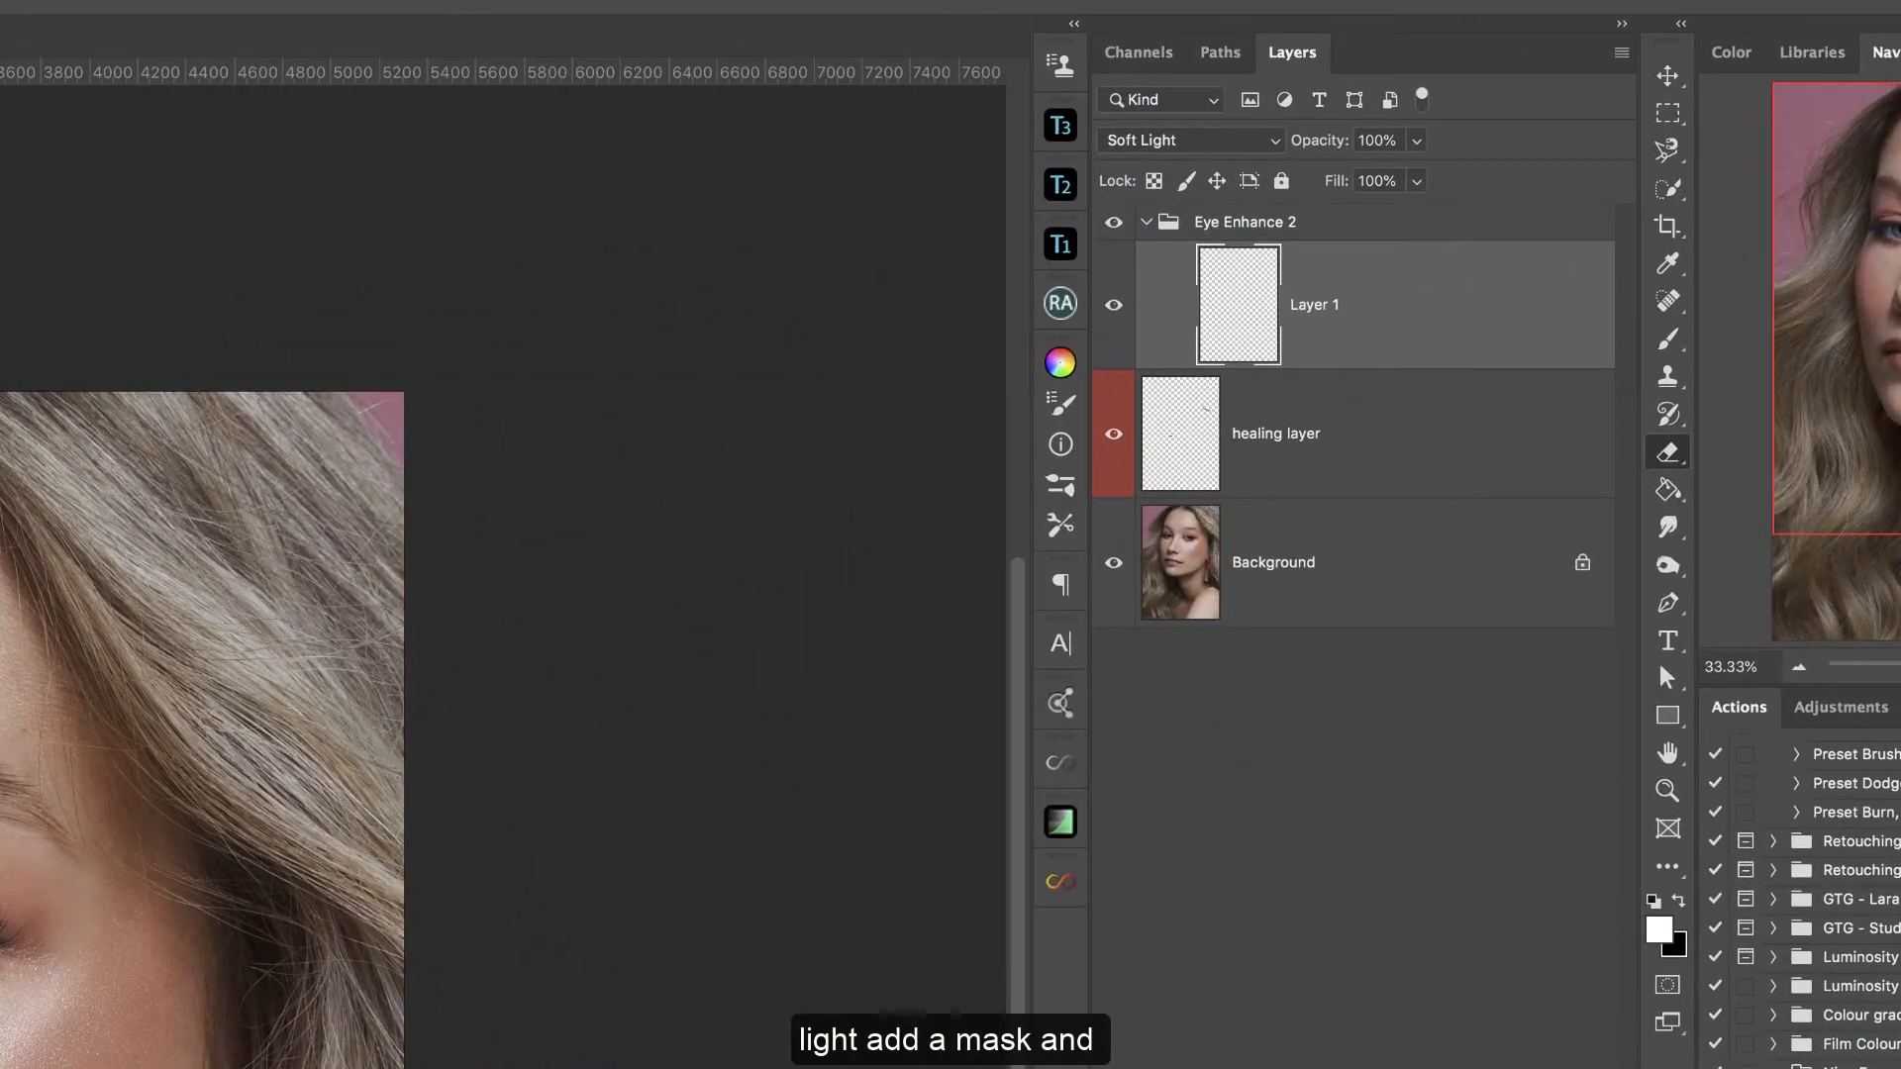
{"action": "left_click", "coordinate": [1327, 1068]}
Rename the new masked layer to "Add light to iris brush with a white brush.".
{"action": "double_click", "coordinate": [1426, 304]}
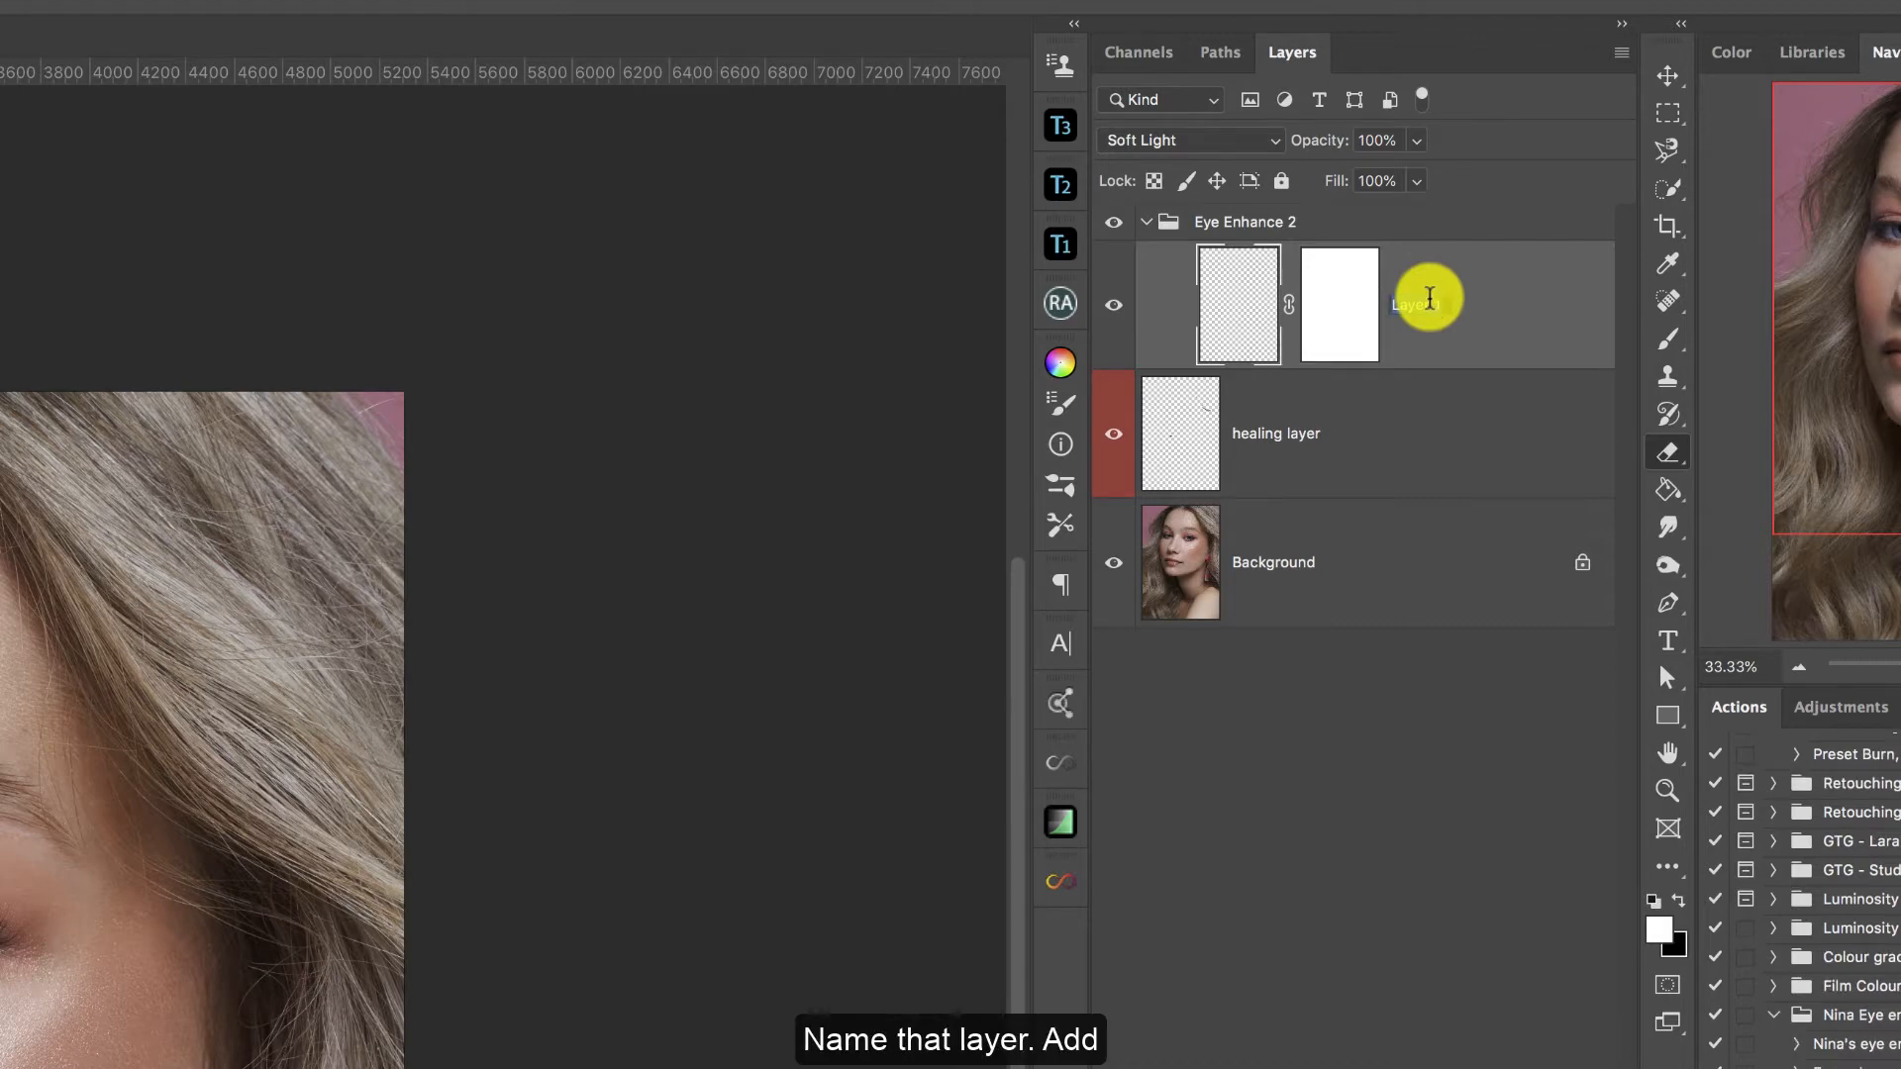
{"action": "type", "text": "Add light"}
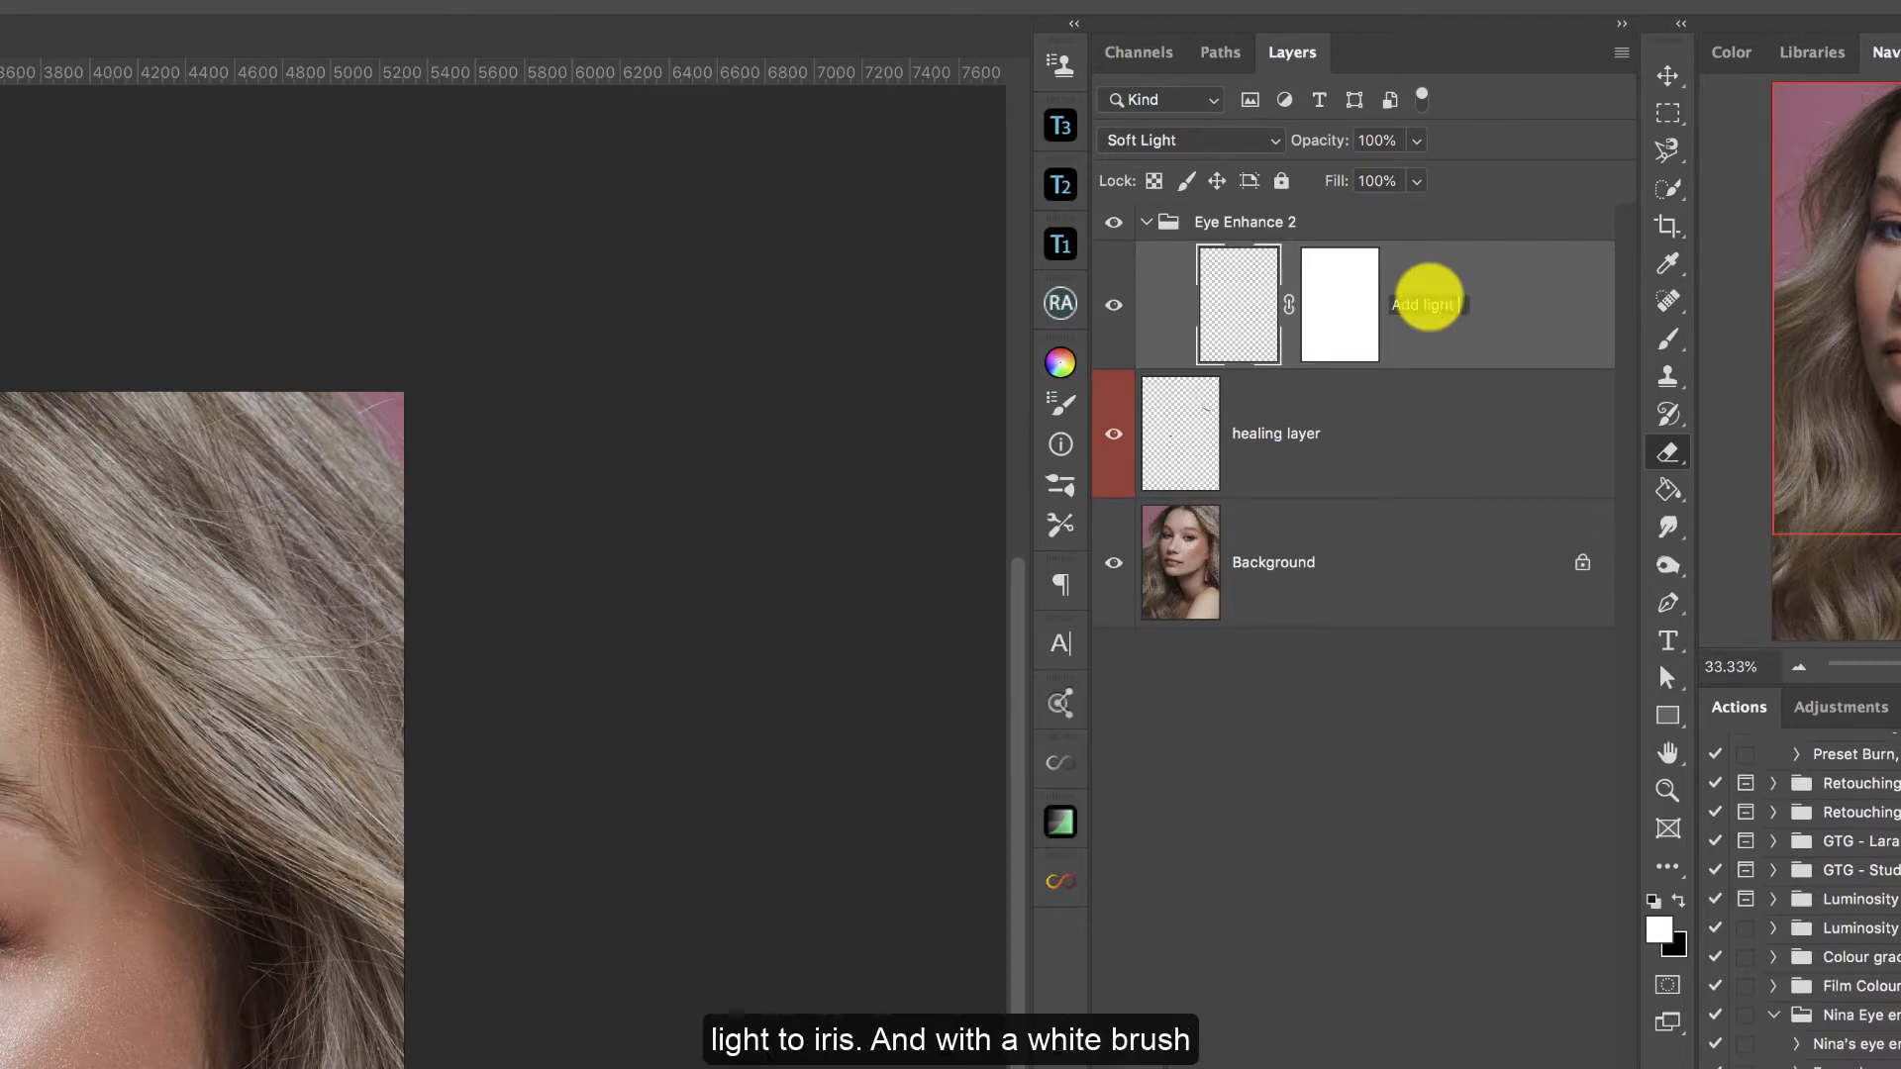
{"action": "type", "text": " to iris brush with a white bru"}
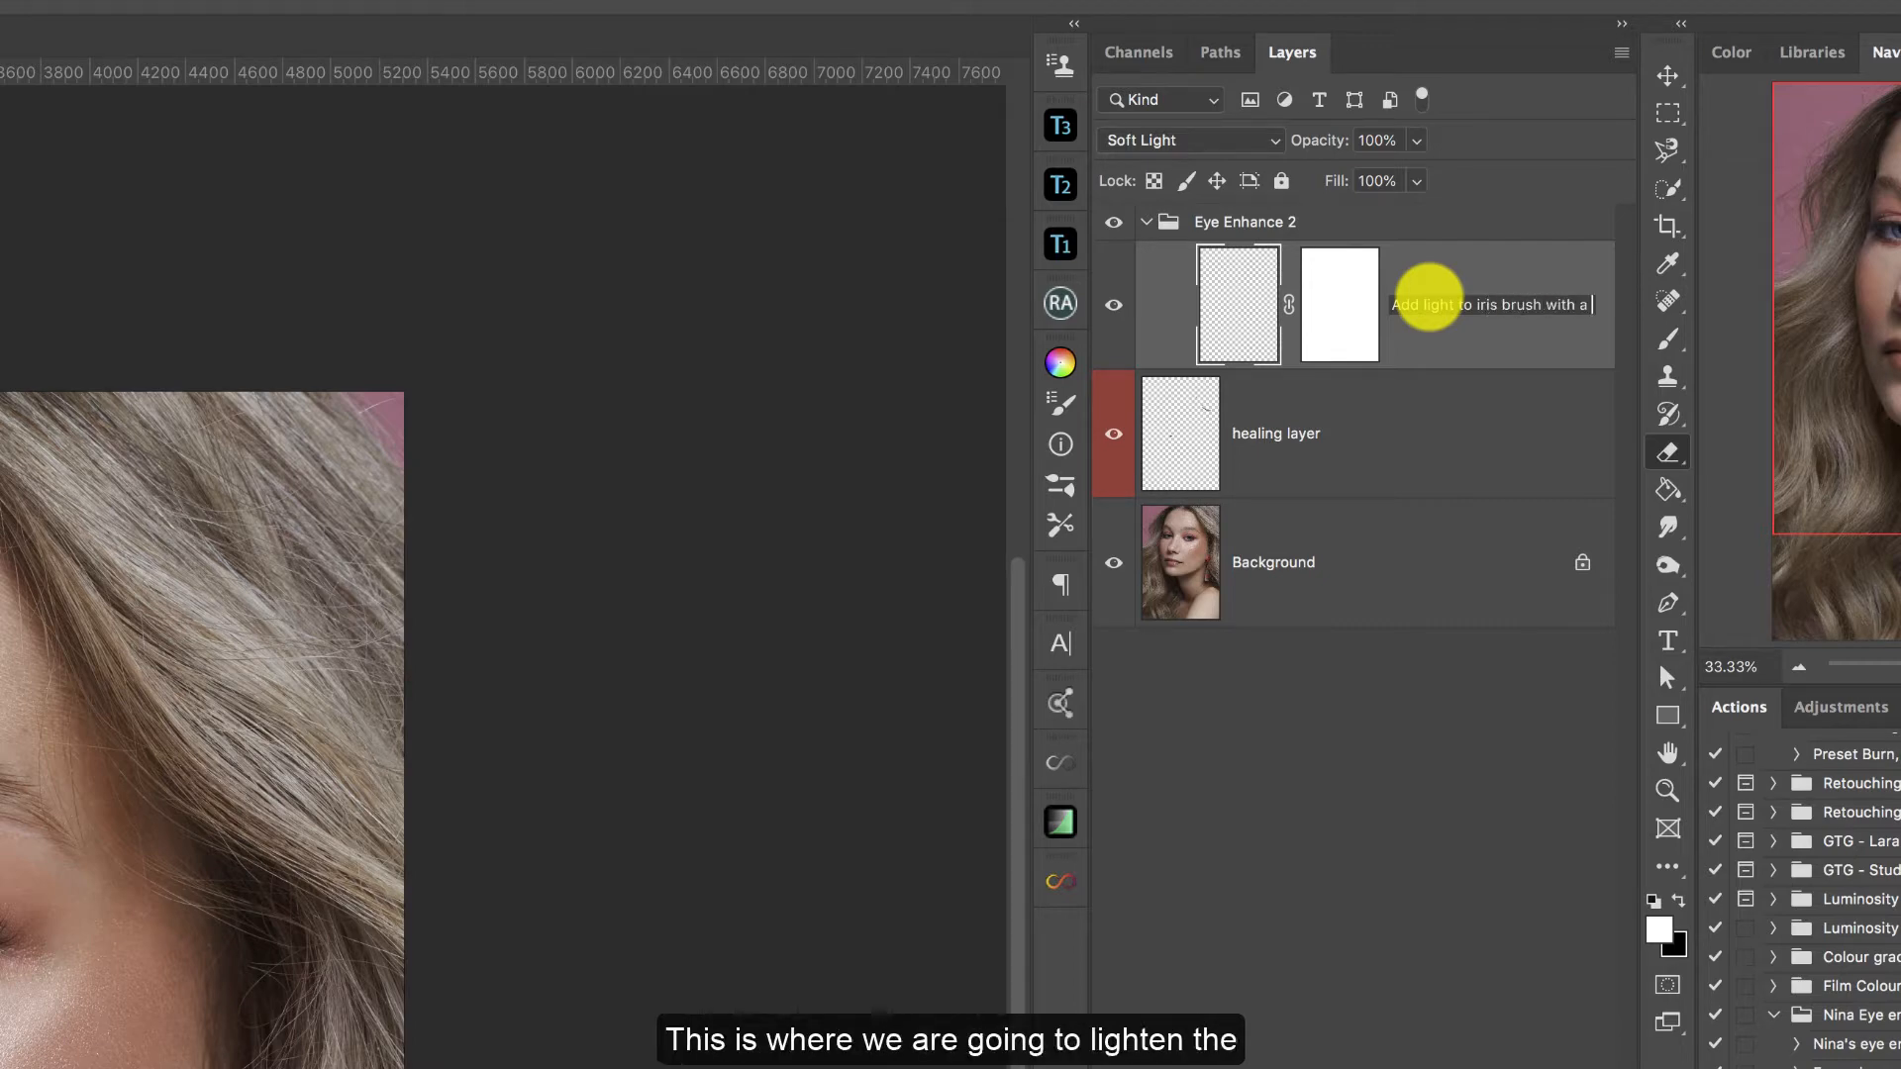
{"action": "type", "text": "sh."}
{"action": "key", "text": "Return"}
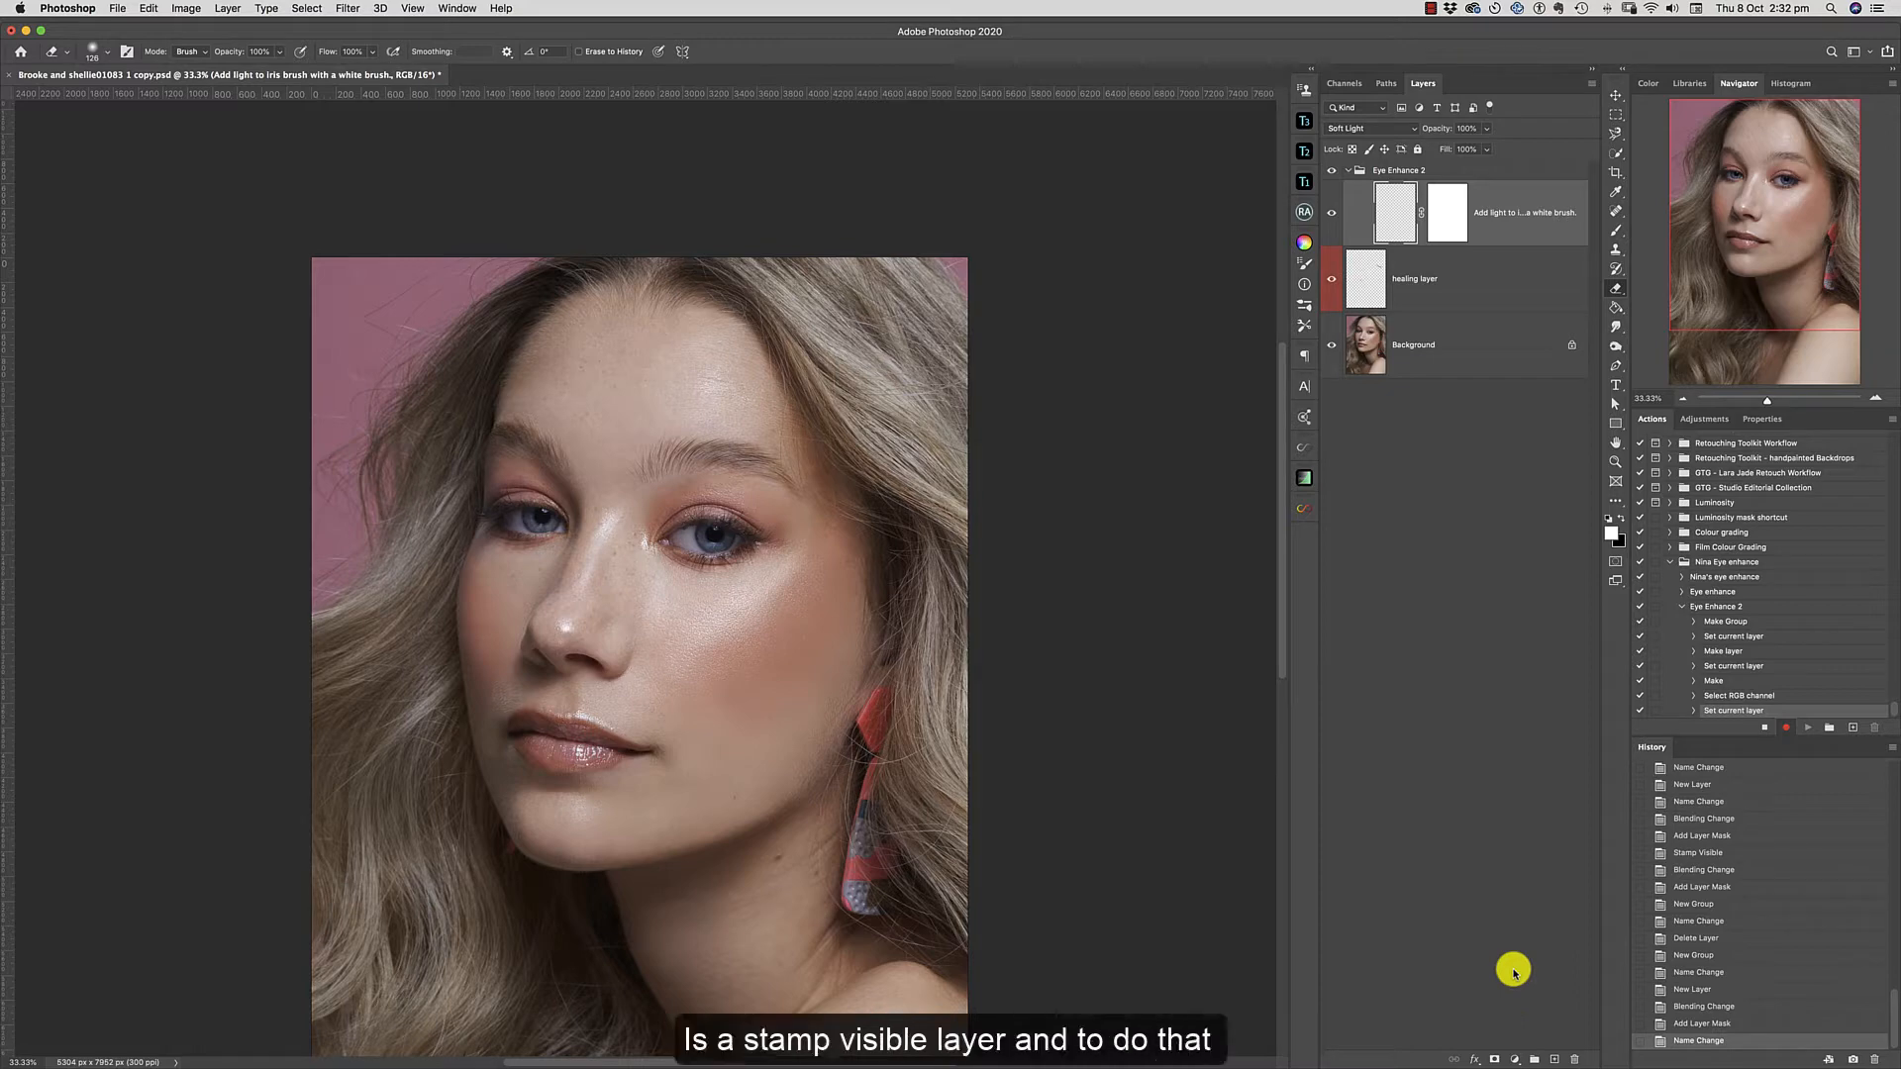
Stamp all visible layers into a new layer and insert the Other: High Pass filter as a menu item in the recording action.
{"action": "key", "text": "super+alt+shift+e"}
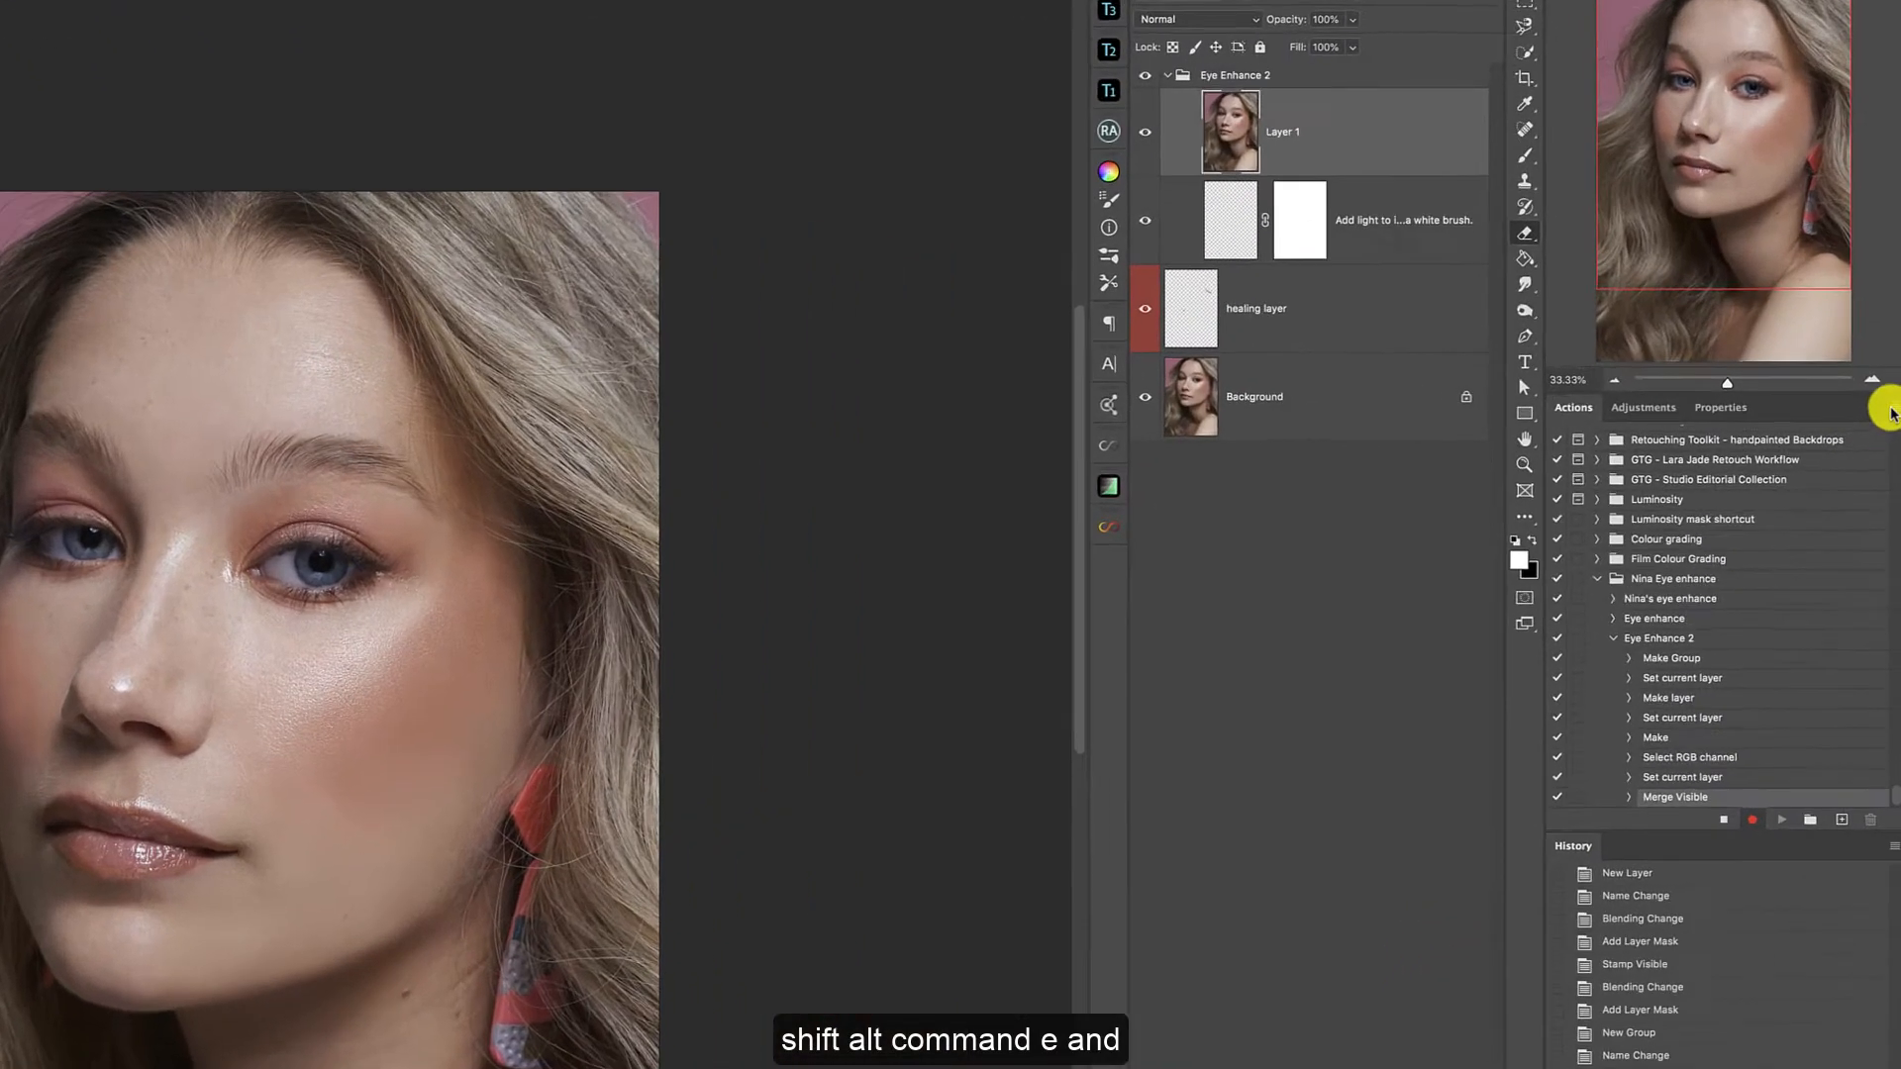
{"action": "left_click", "coordinate": [1892, 419]}
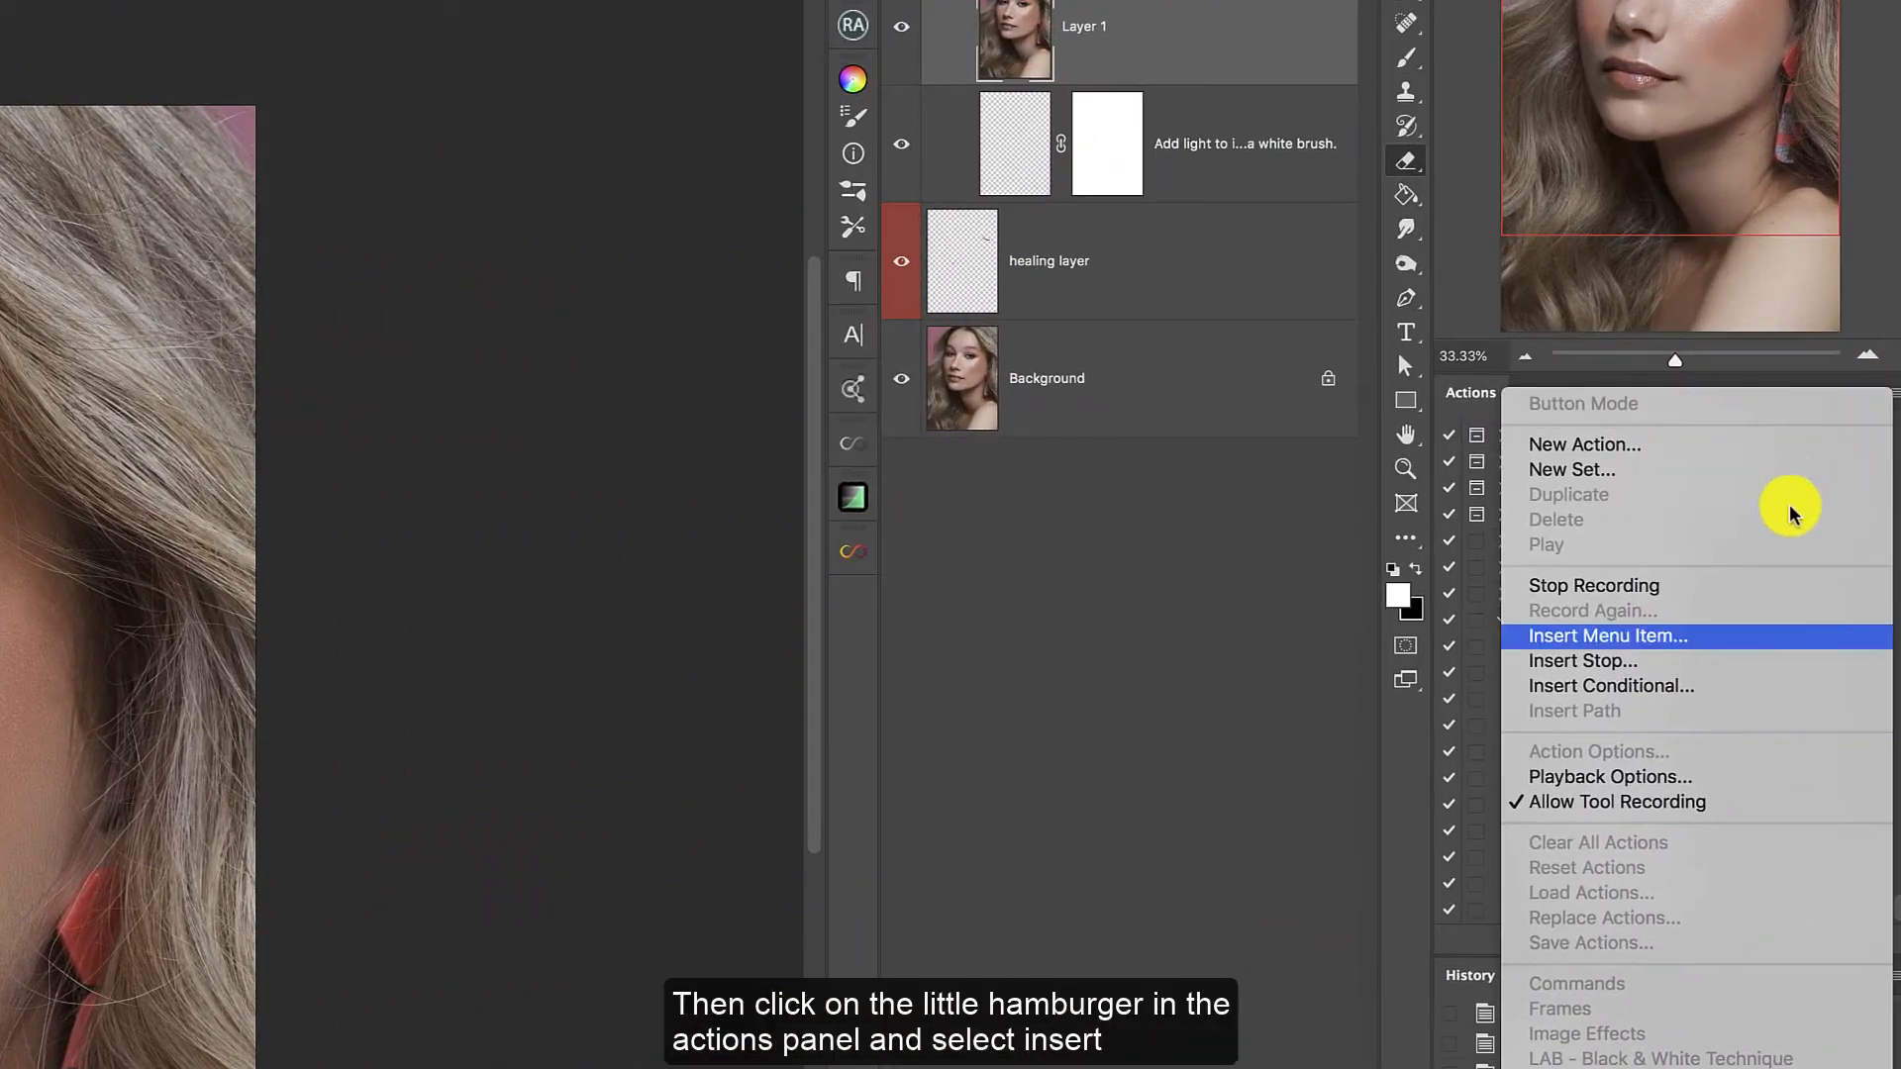
{"action": "left_click", "coordinate": [1673, 642]}
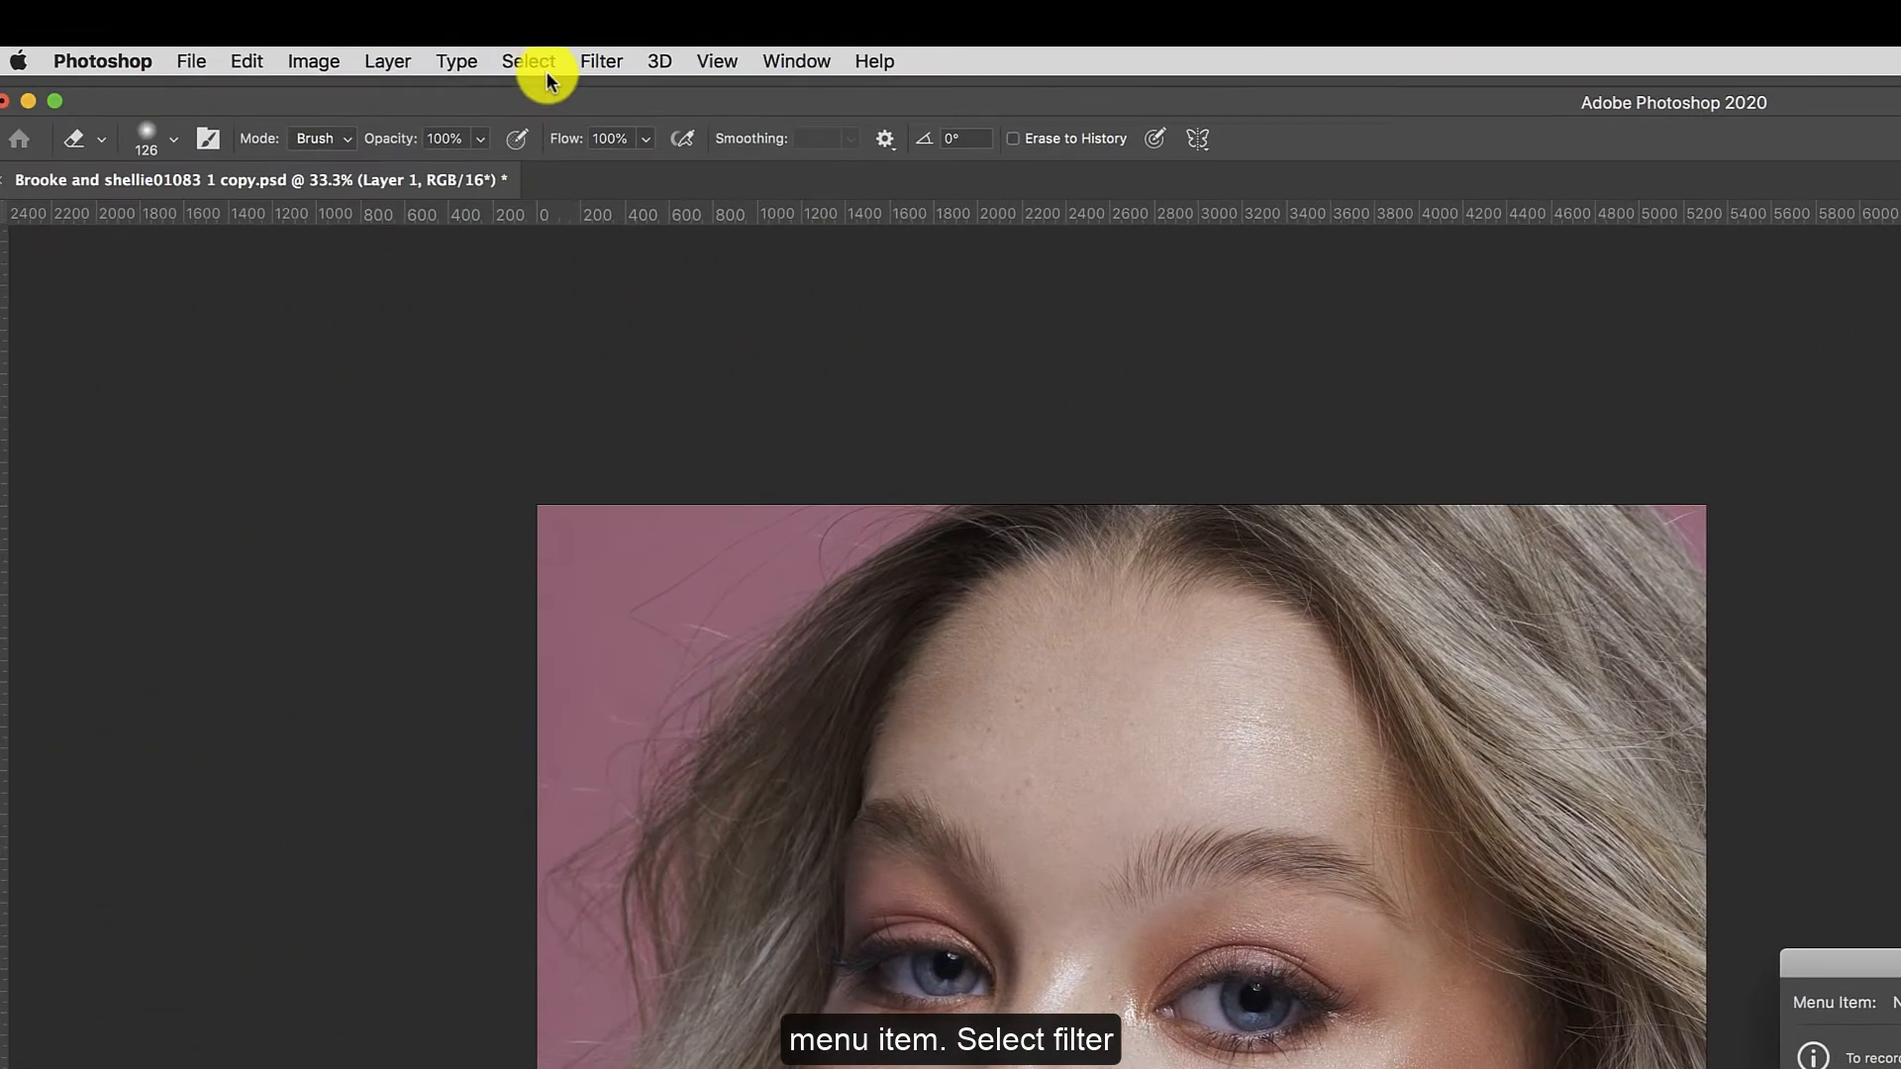
{"action": "left_click", "coordinate": [545, 69]}
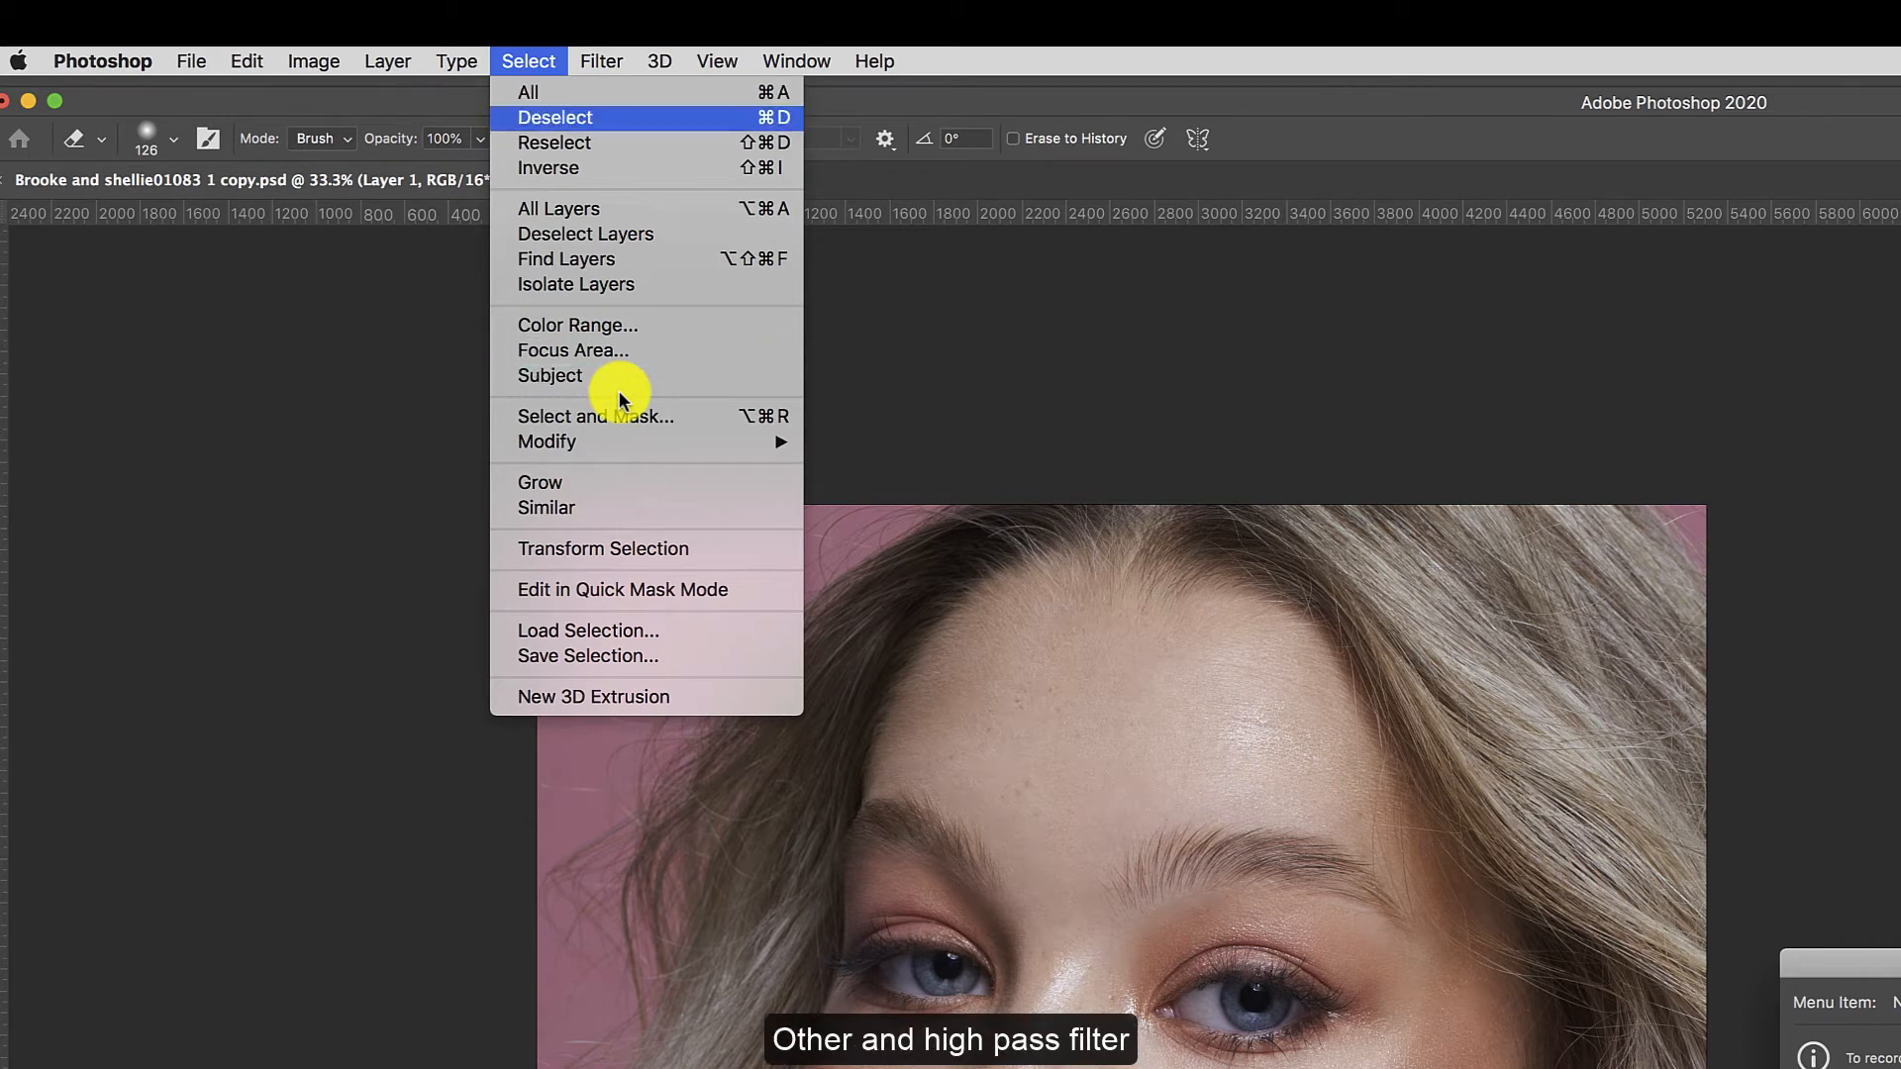
{"action": "mouse_move", "coordinate": [602, 61]}
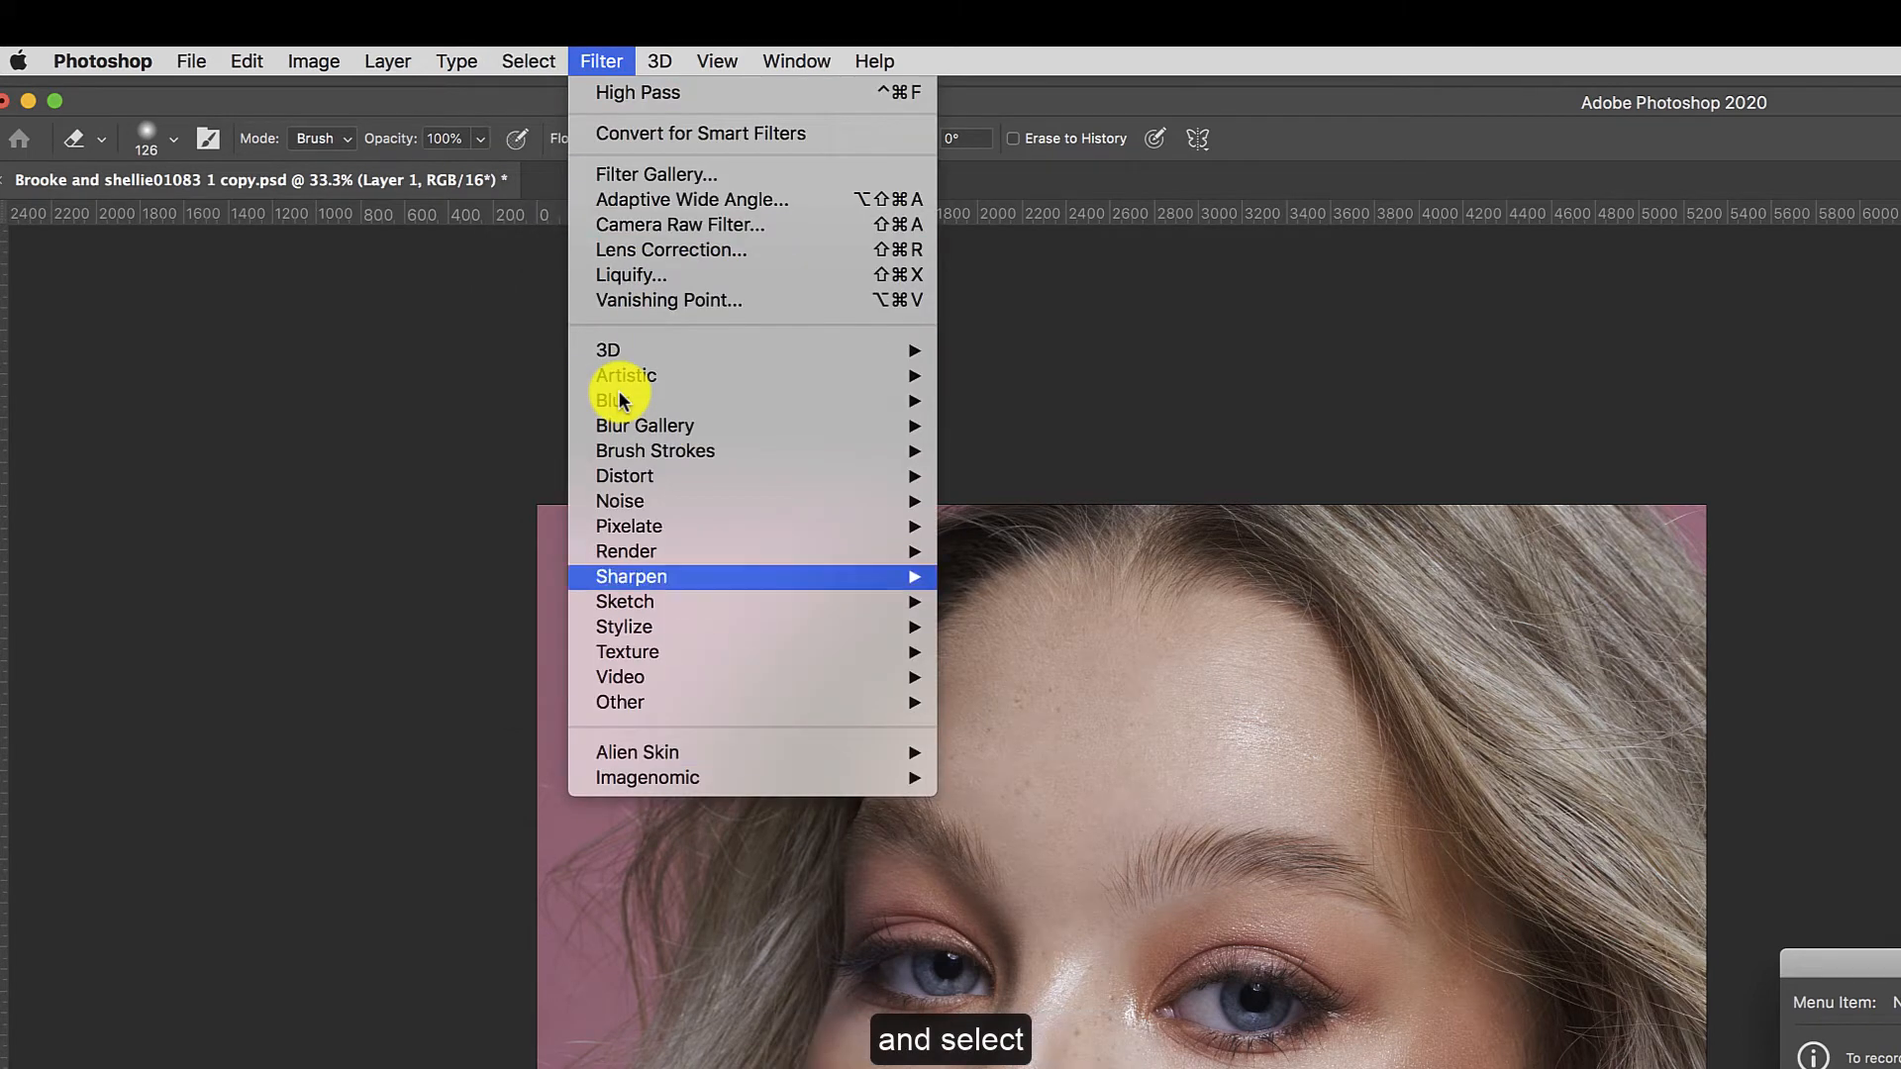
{"action": "mouse_move", "coordinate": [620, 702]}
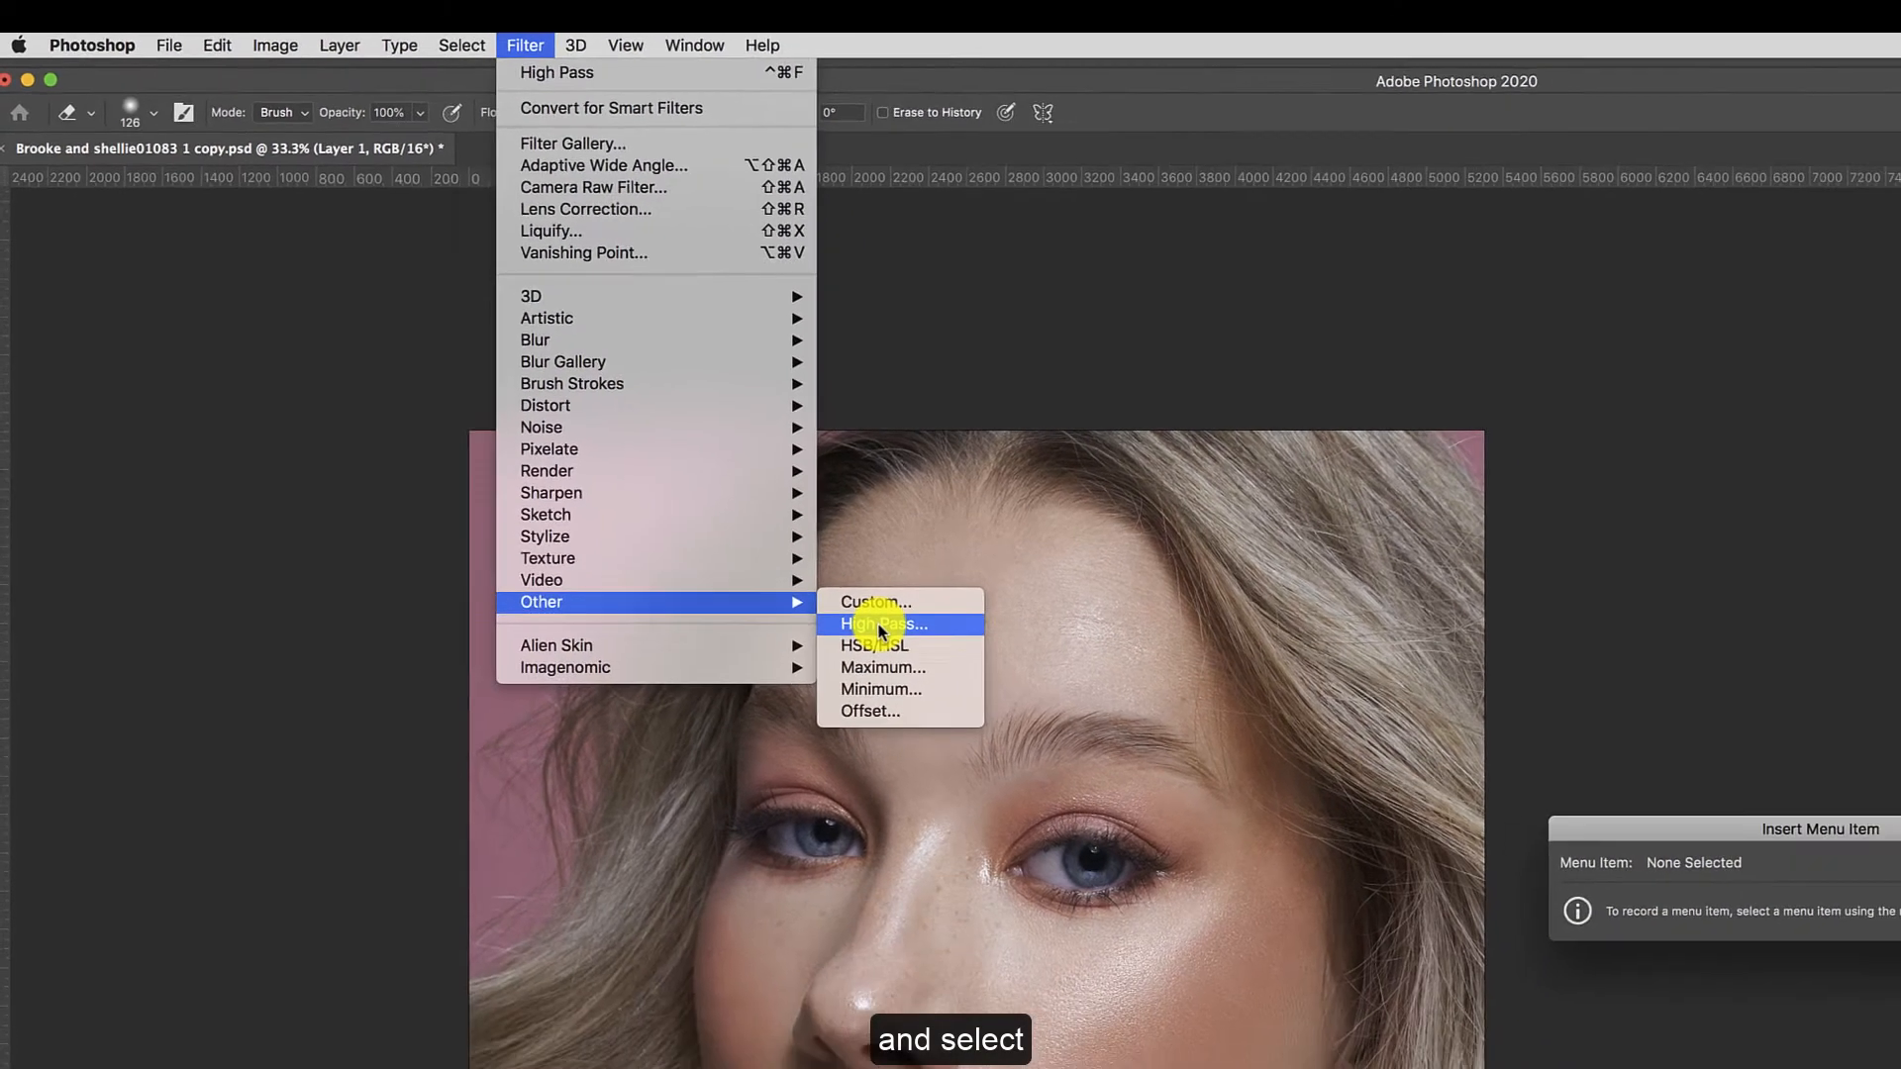
{"action": "left_click", "coordinate": [879, 625]}
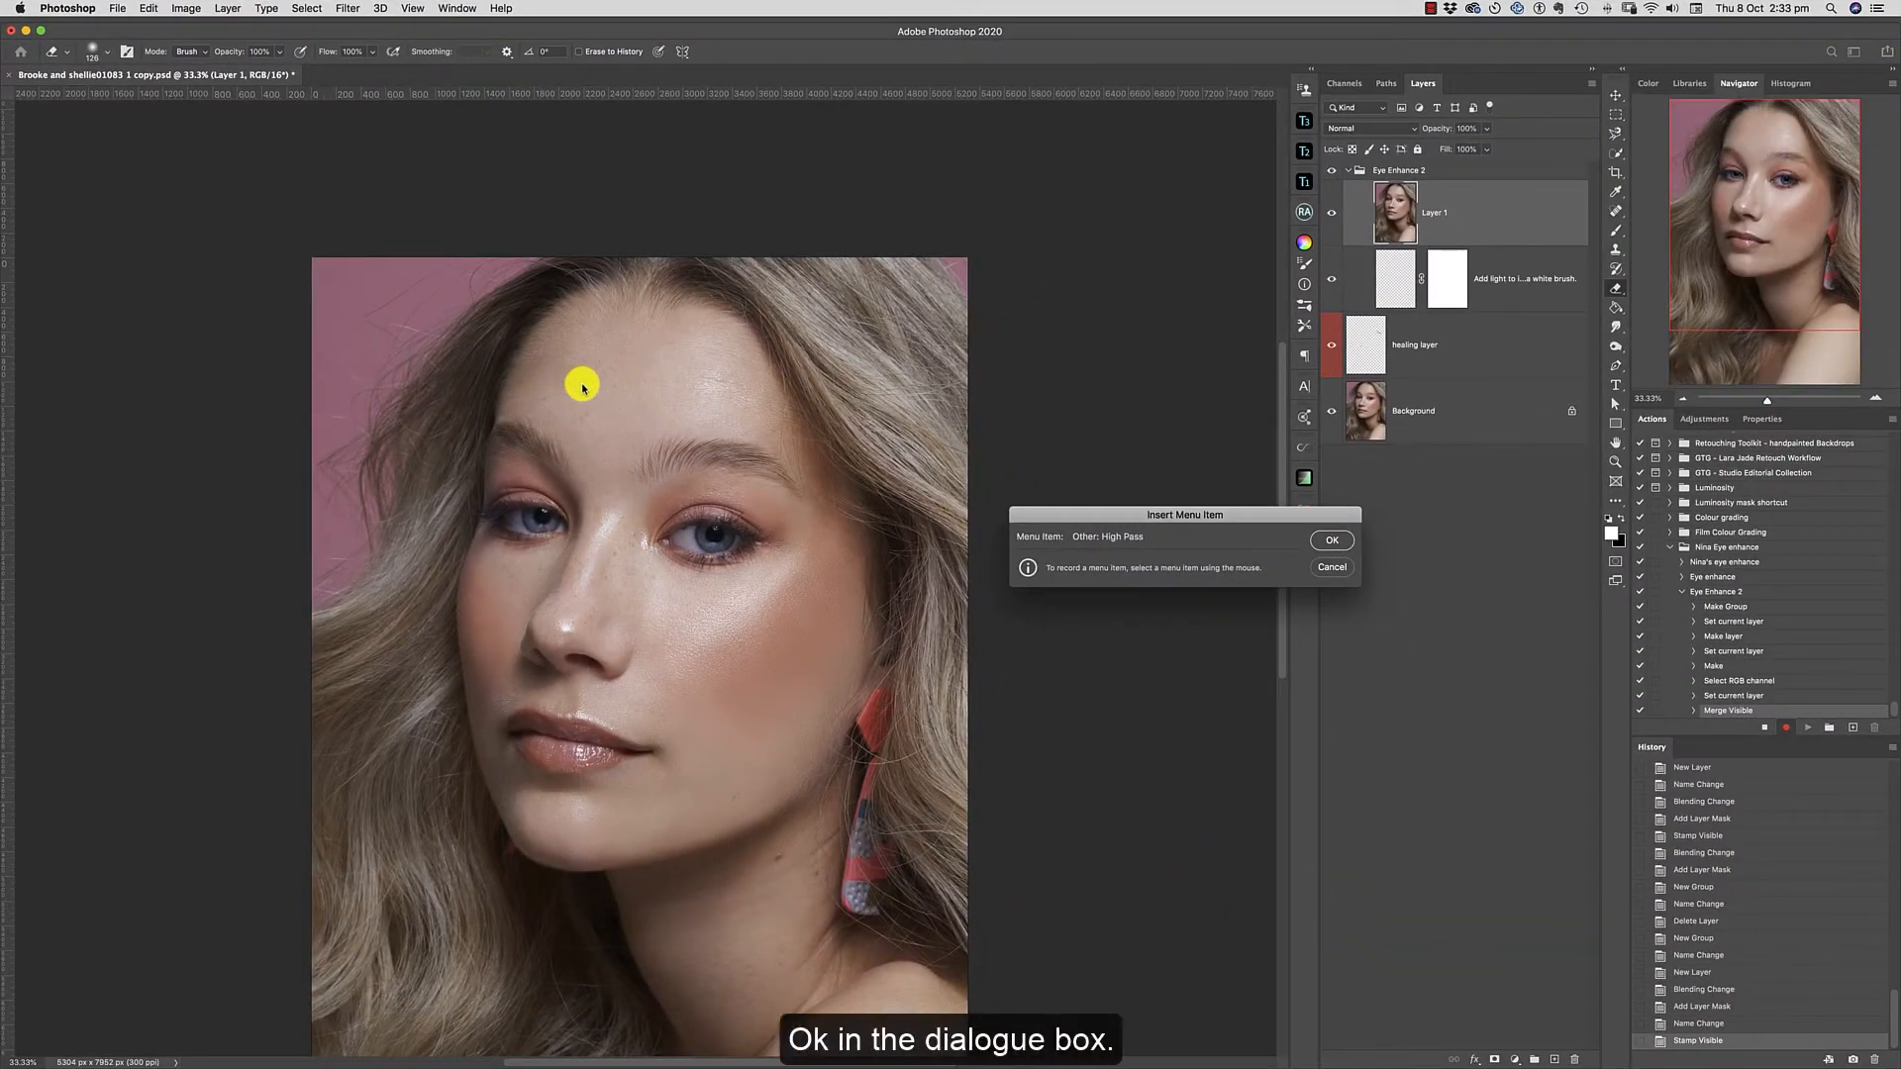
{"action": "left_click", "coordinate": [1330, 542]}
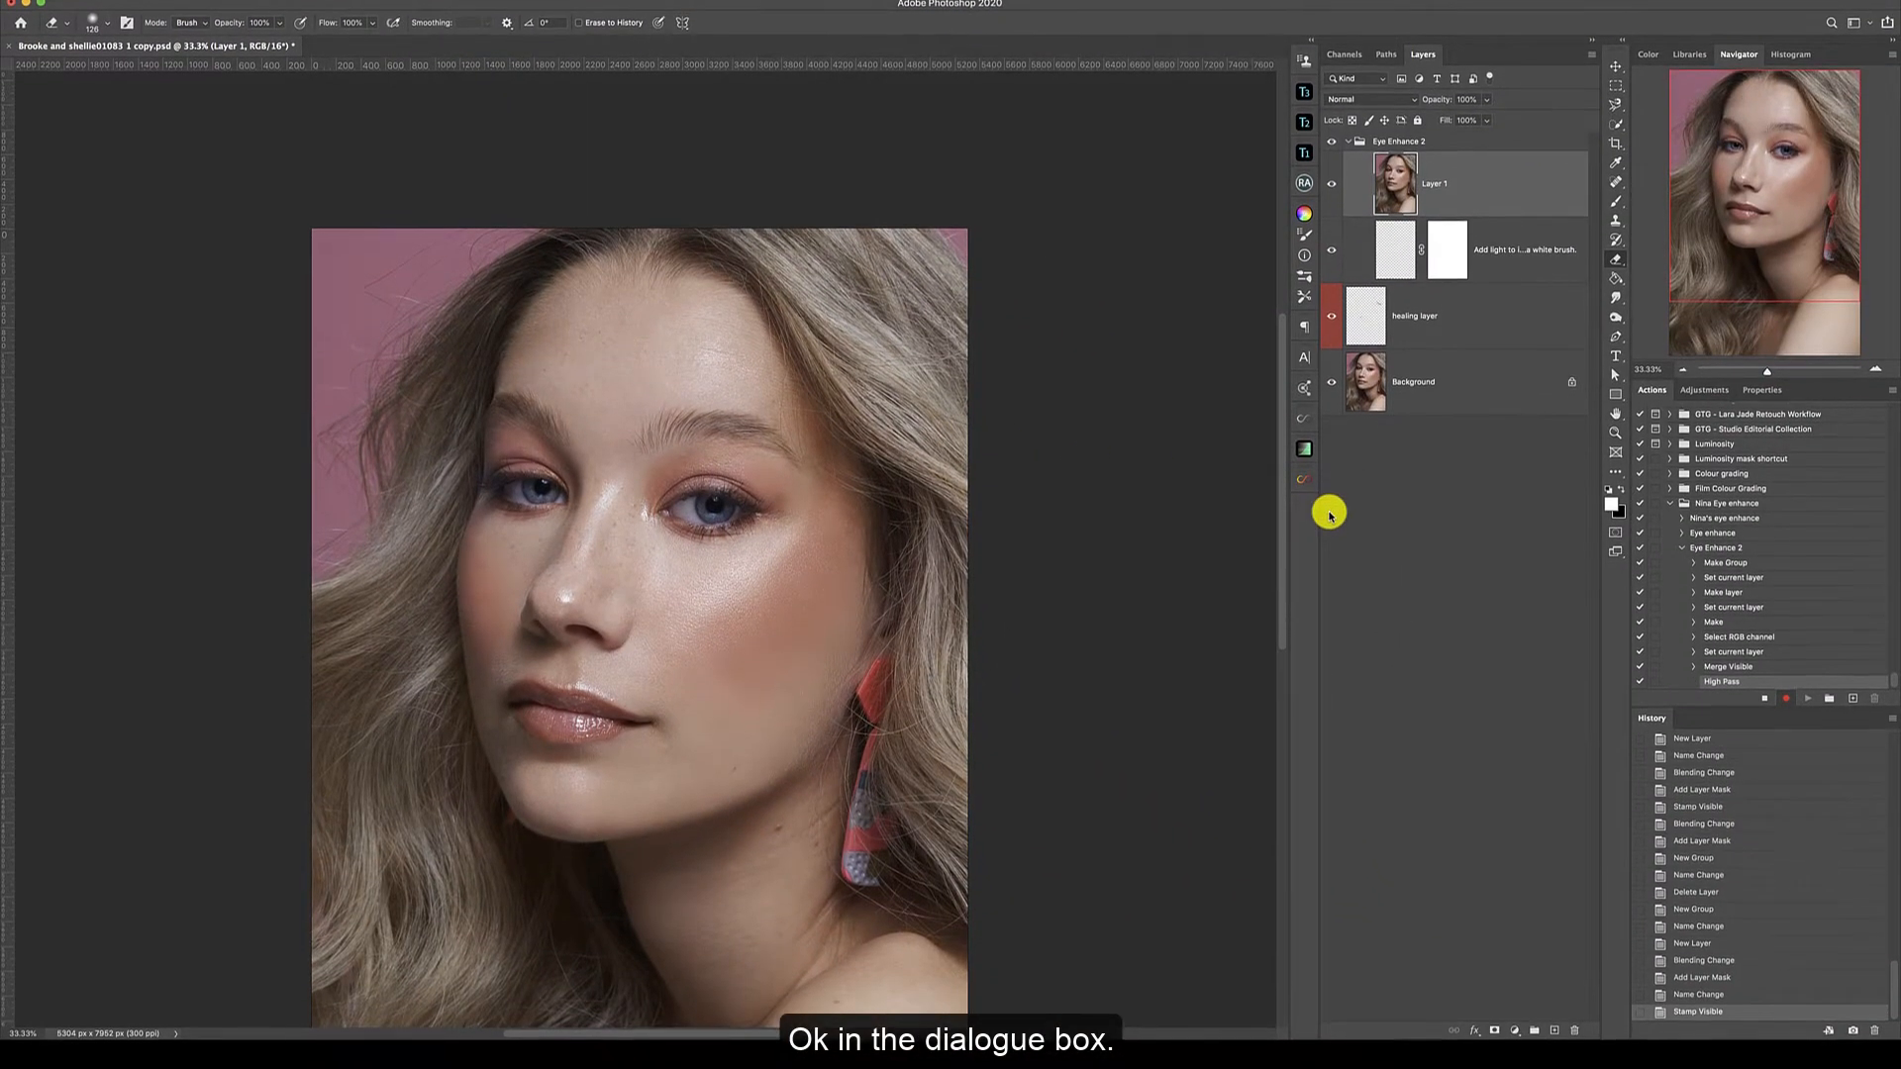
Add a black mask to the stamped layer and set the layer's blending mode to Soft Light.
{"action": "left_click", "coordinate": [1498, 1017], "text": "alt"}
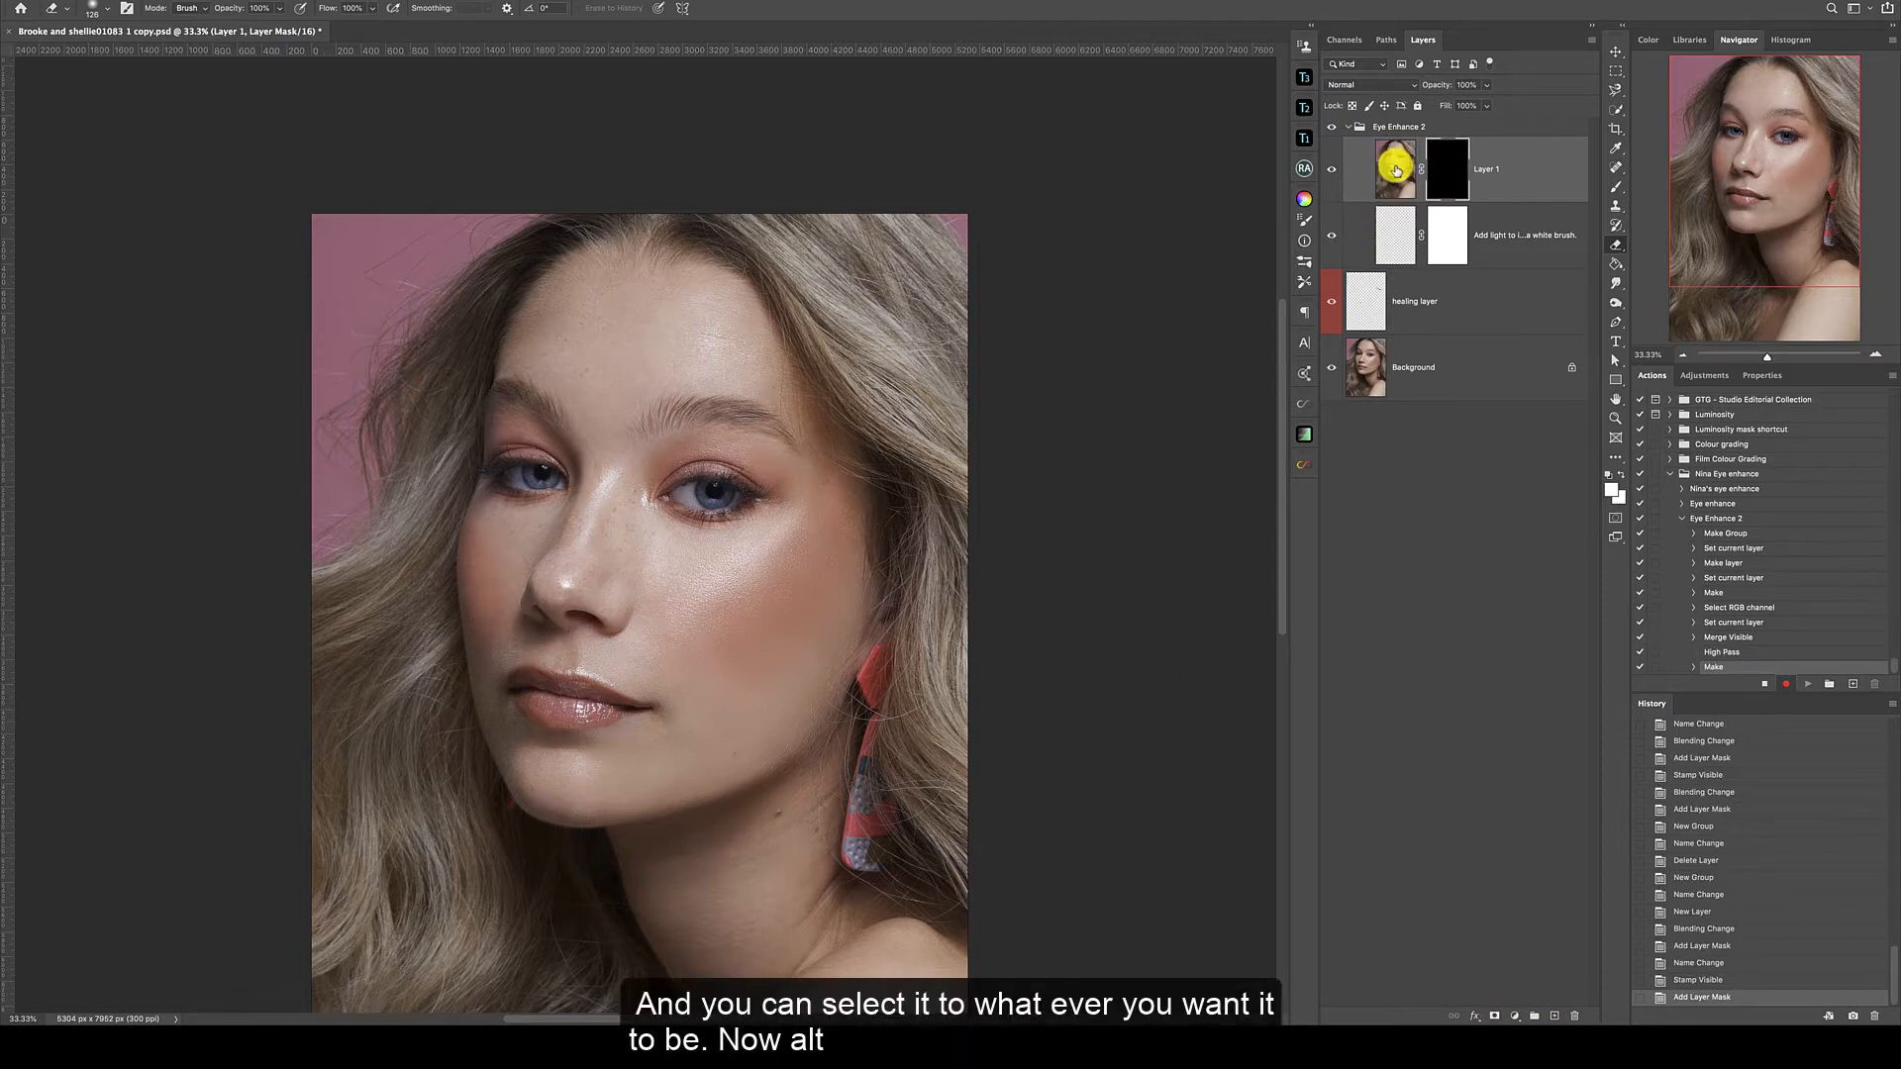
{"action": "left_click", "coordinate": [1394, 166]}
{"action": "left_click", "coordinate": [1383, 85]}
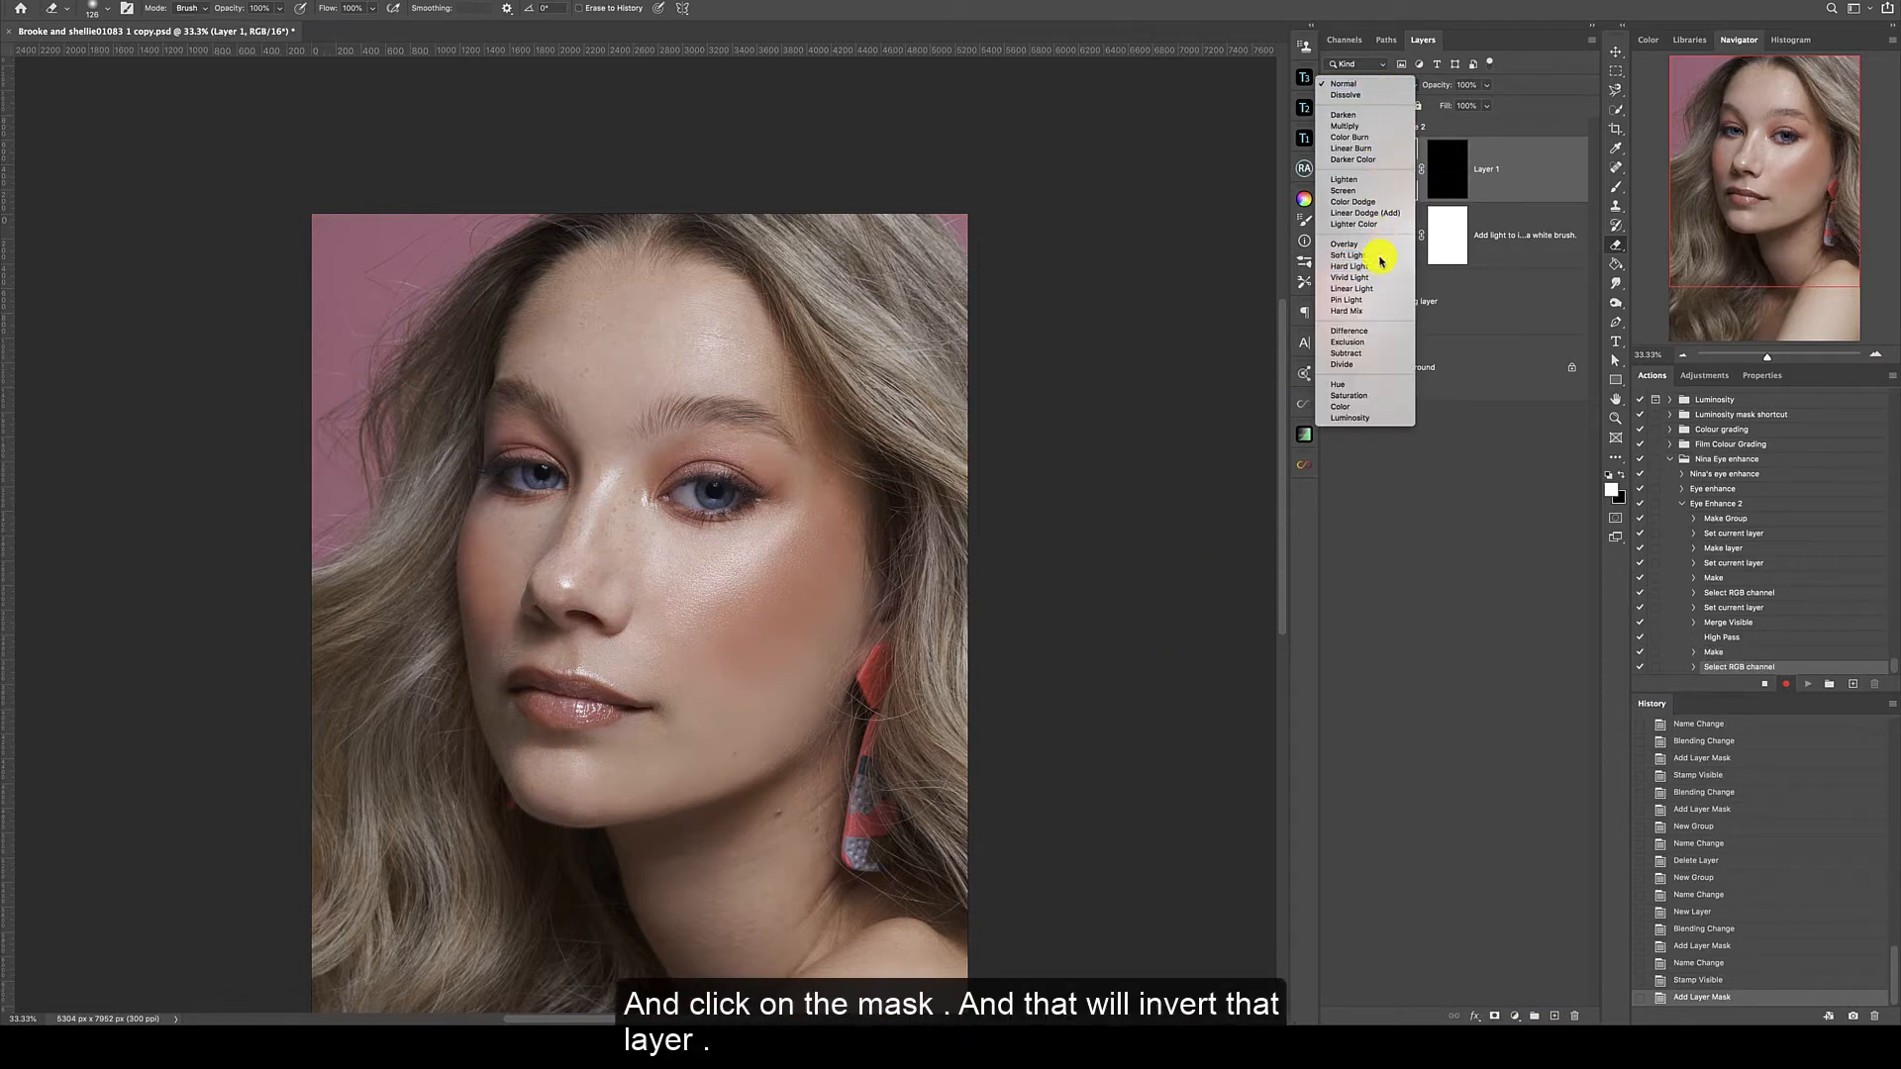
{"action": "left_click", "coordinate": [1379, 265]}
{"action": "left_click", "coordinate": [1448, 170]}
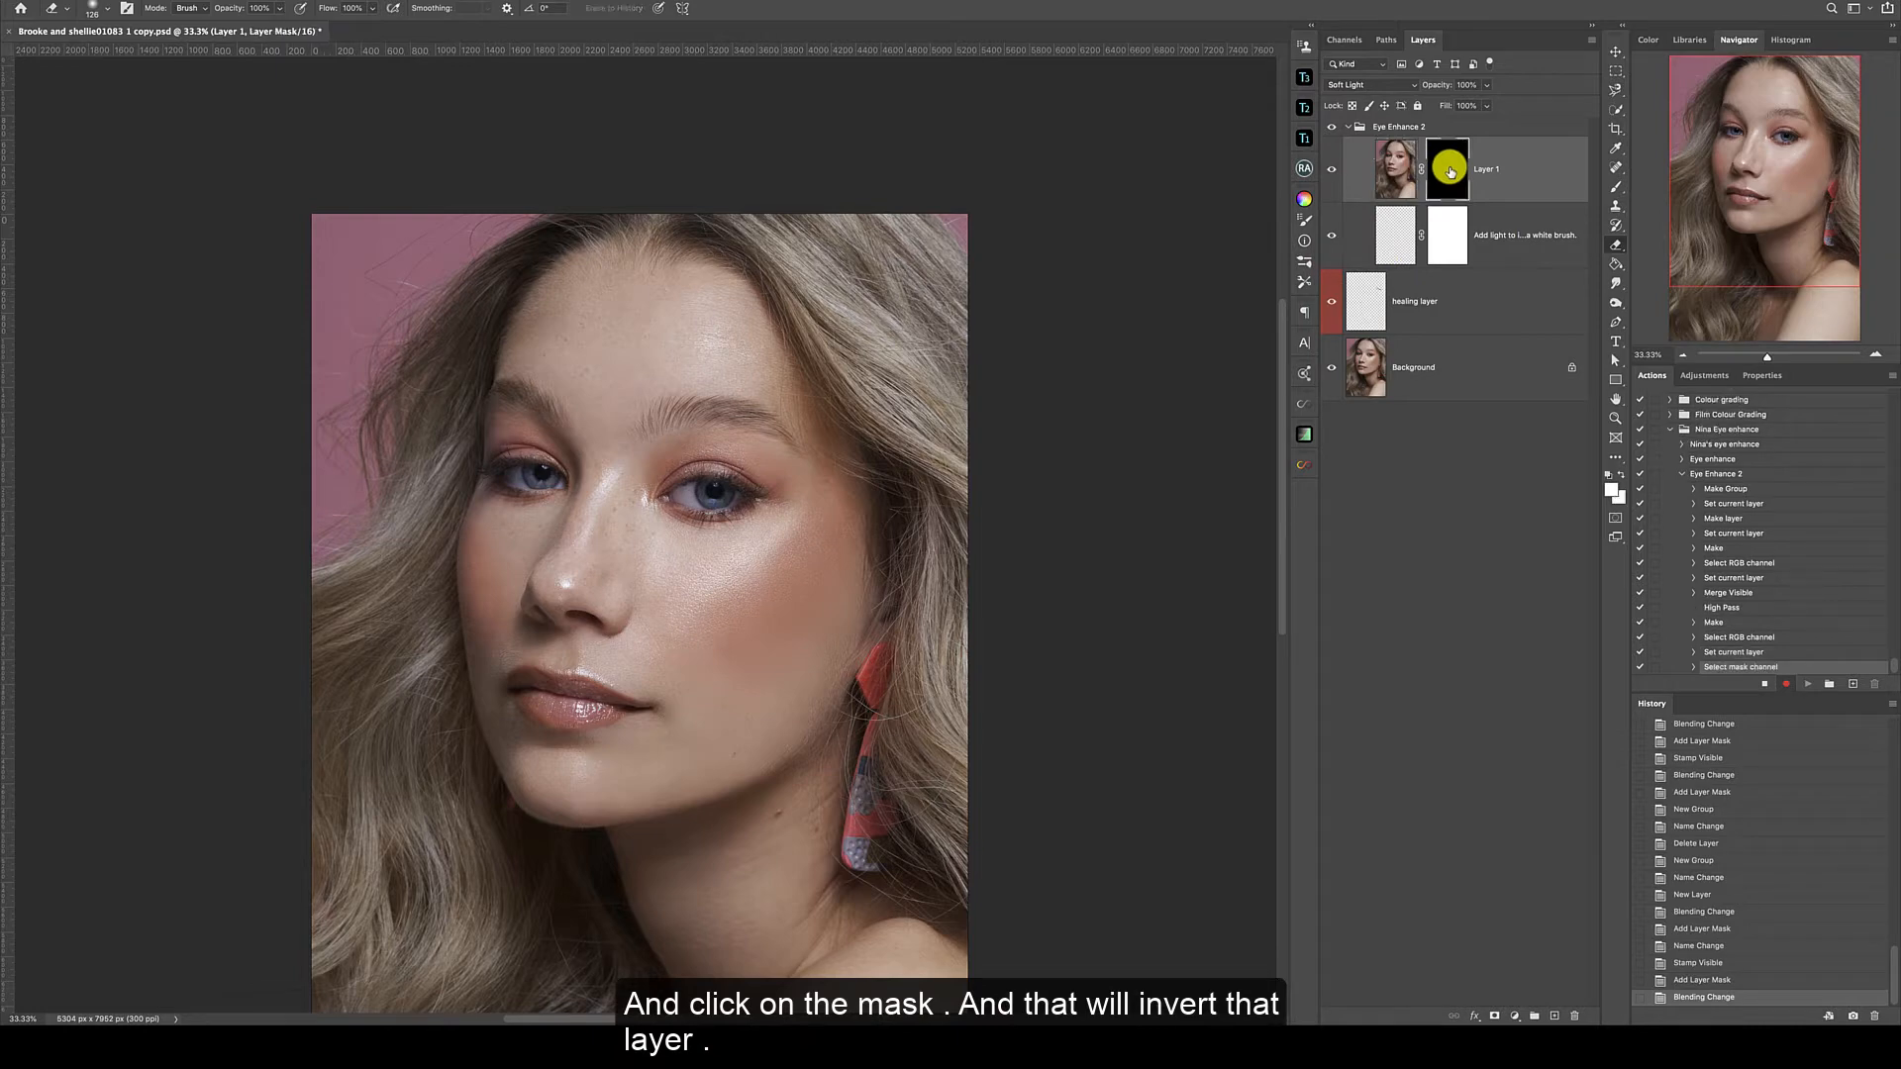
Rename the stamped layer with the black mask to Eye Pop.
{"action": "left_click", "coordinate": [1485, 171]}
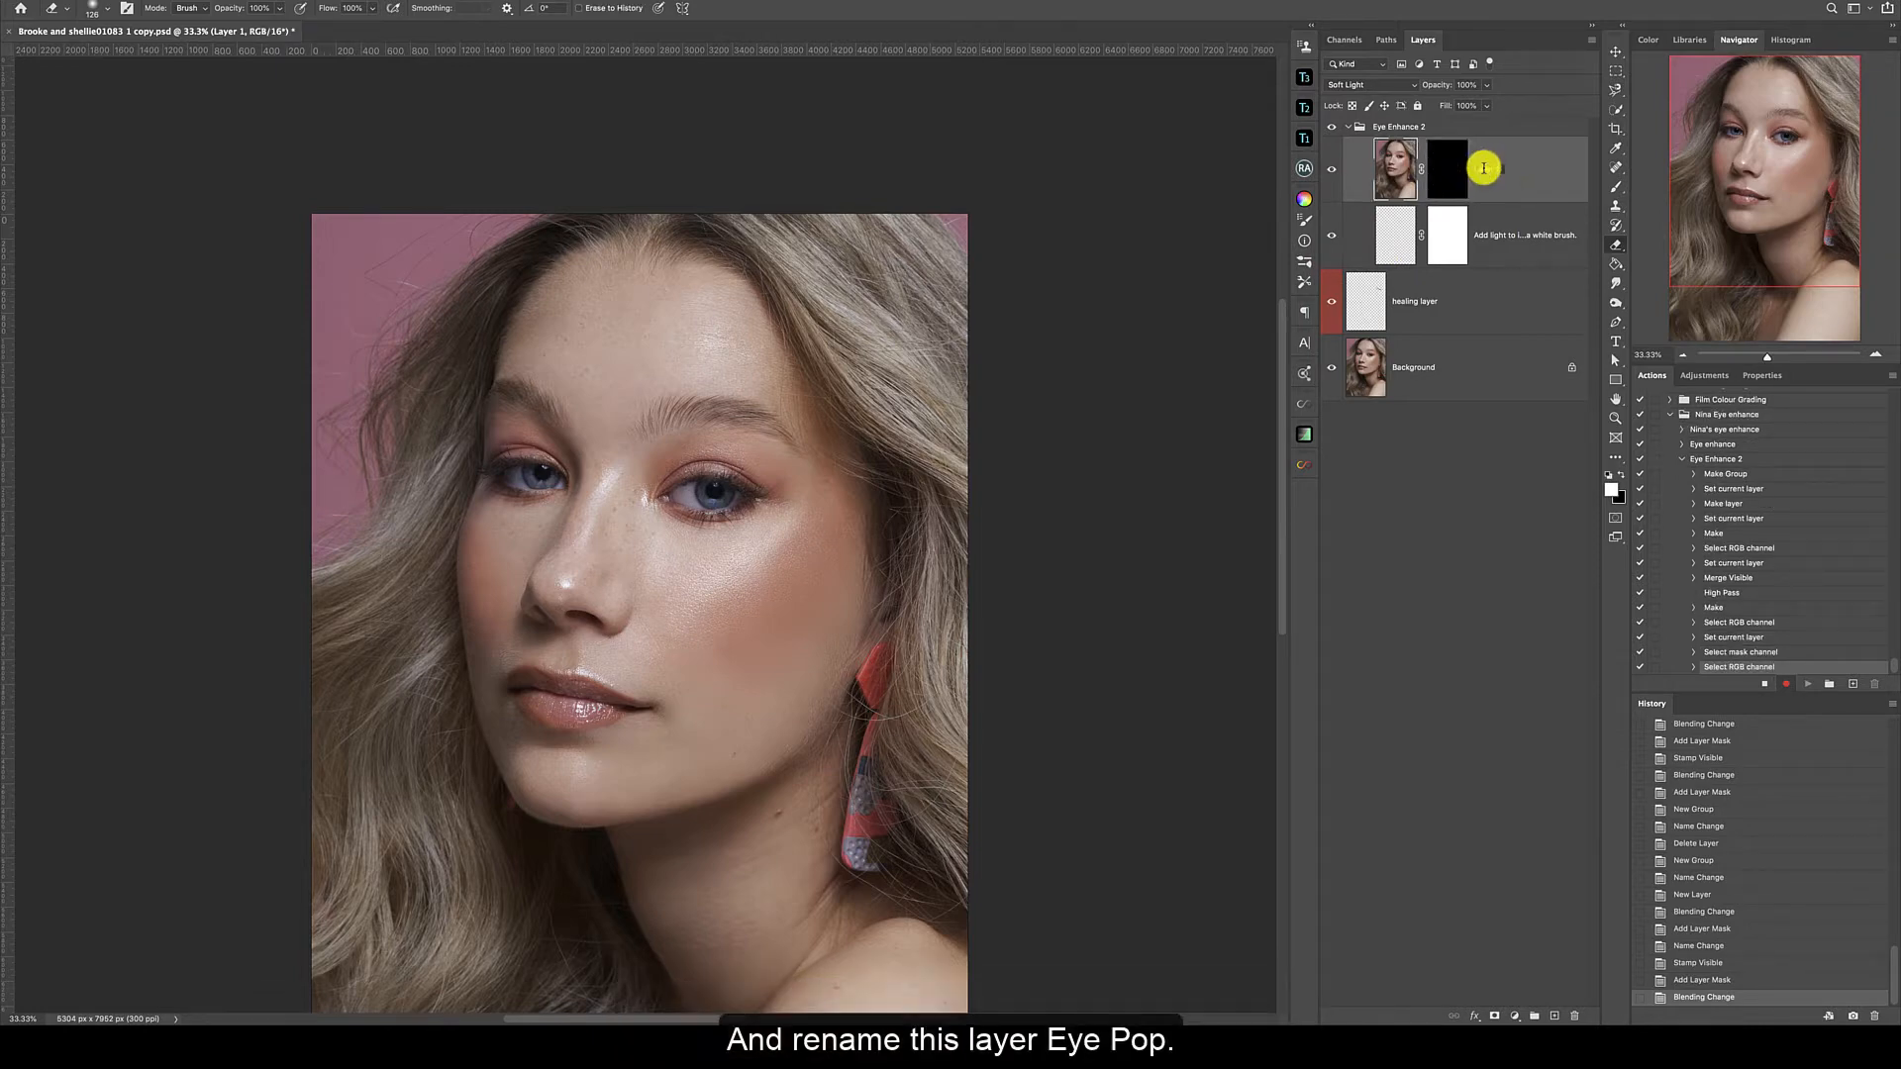
{"action": "double_click", "coordinate": [1484, 168]}
{"action": "type", "text": "Eye Pop"}
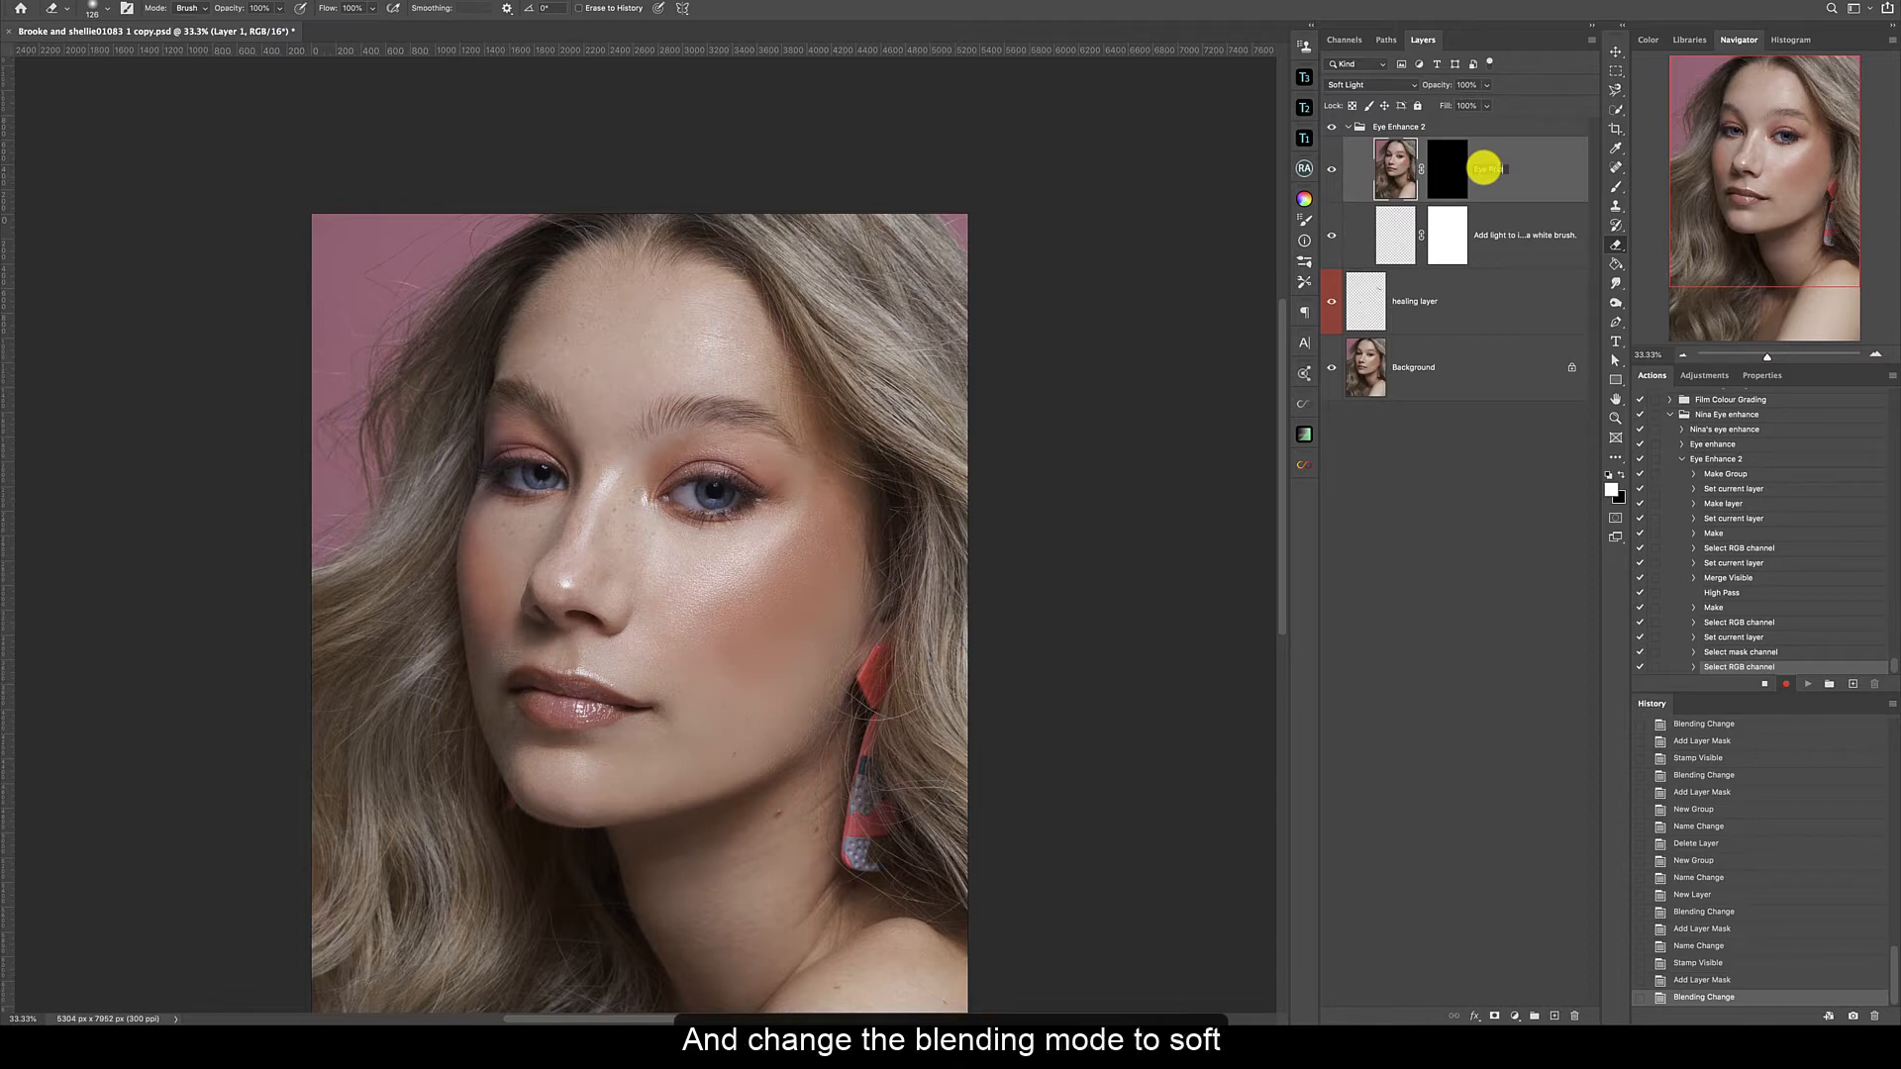
{"action": "key", "text": "Return"}
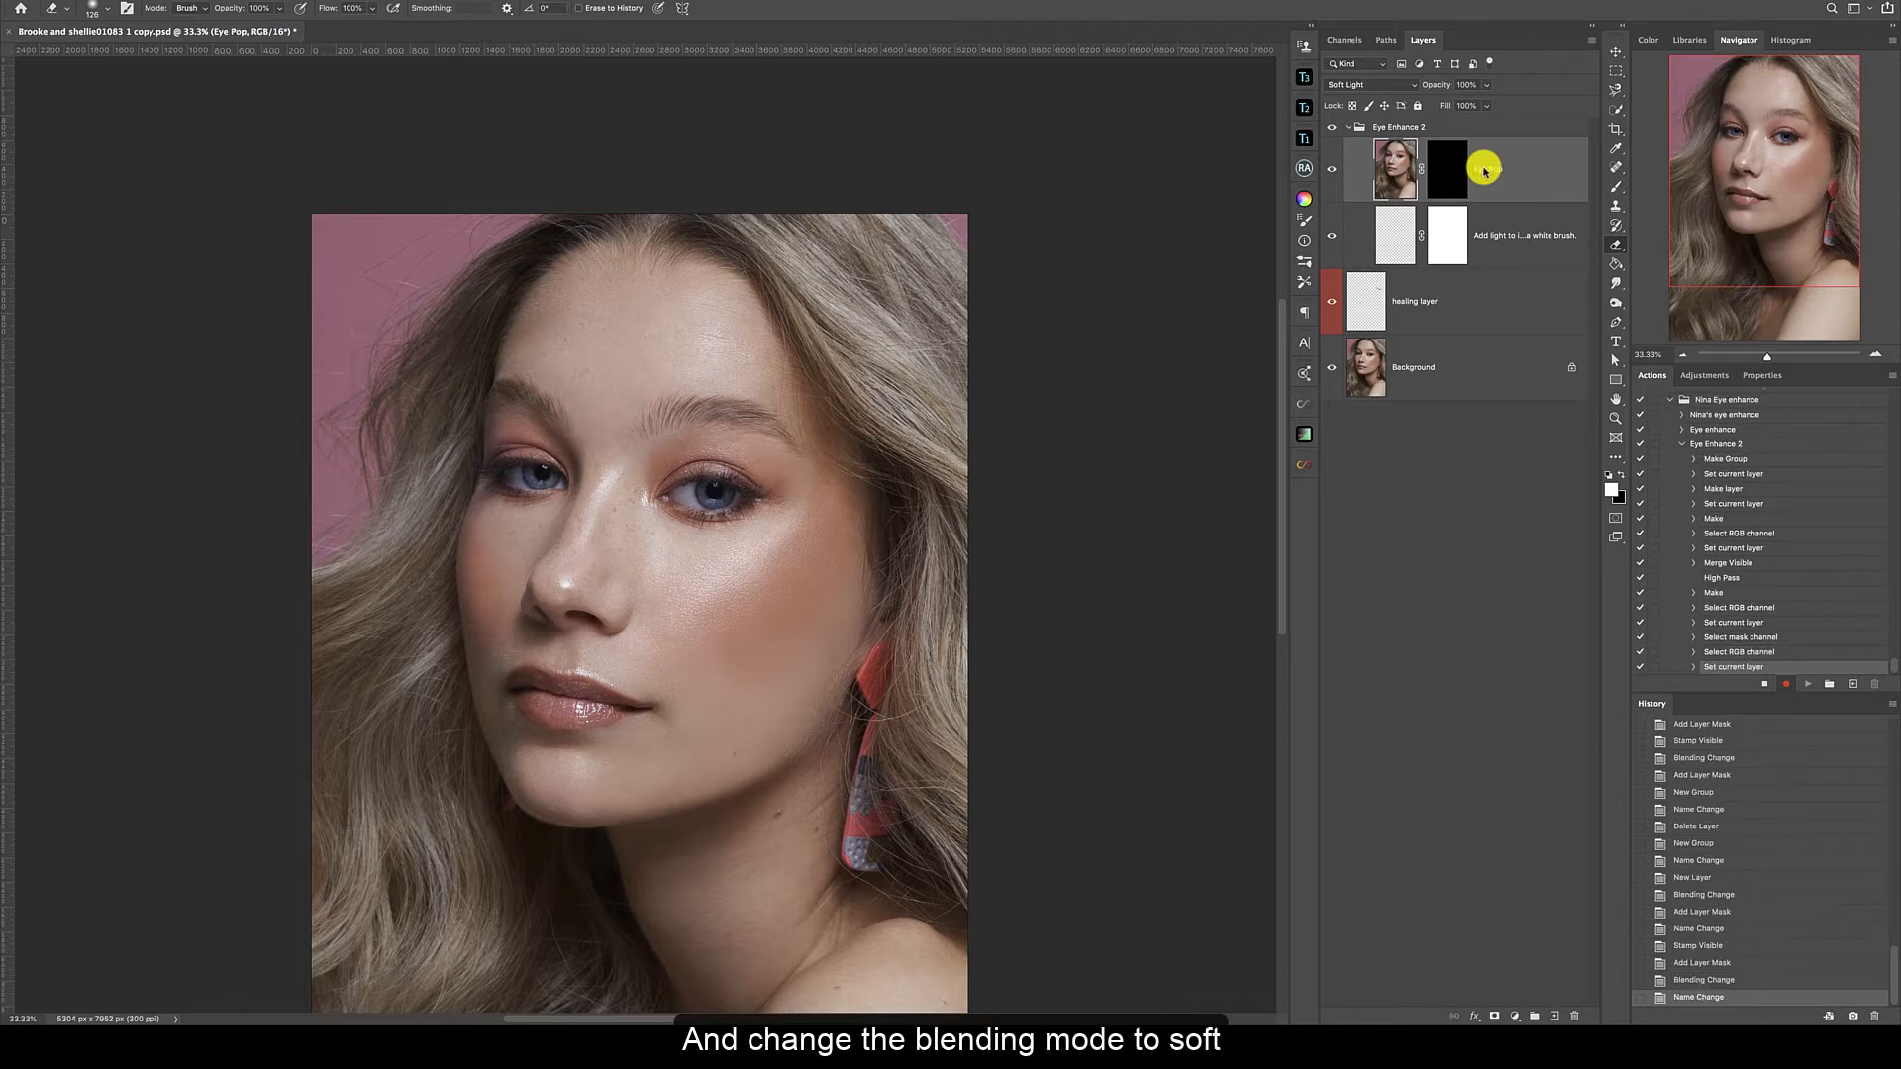
Create a new group above the Eye Pop layer, inside Eye Enhance 2, and name it Clean eye whites.
{"action": "left_click", "coordinate": [1536, 1015]}
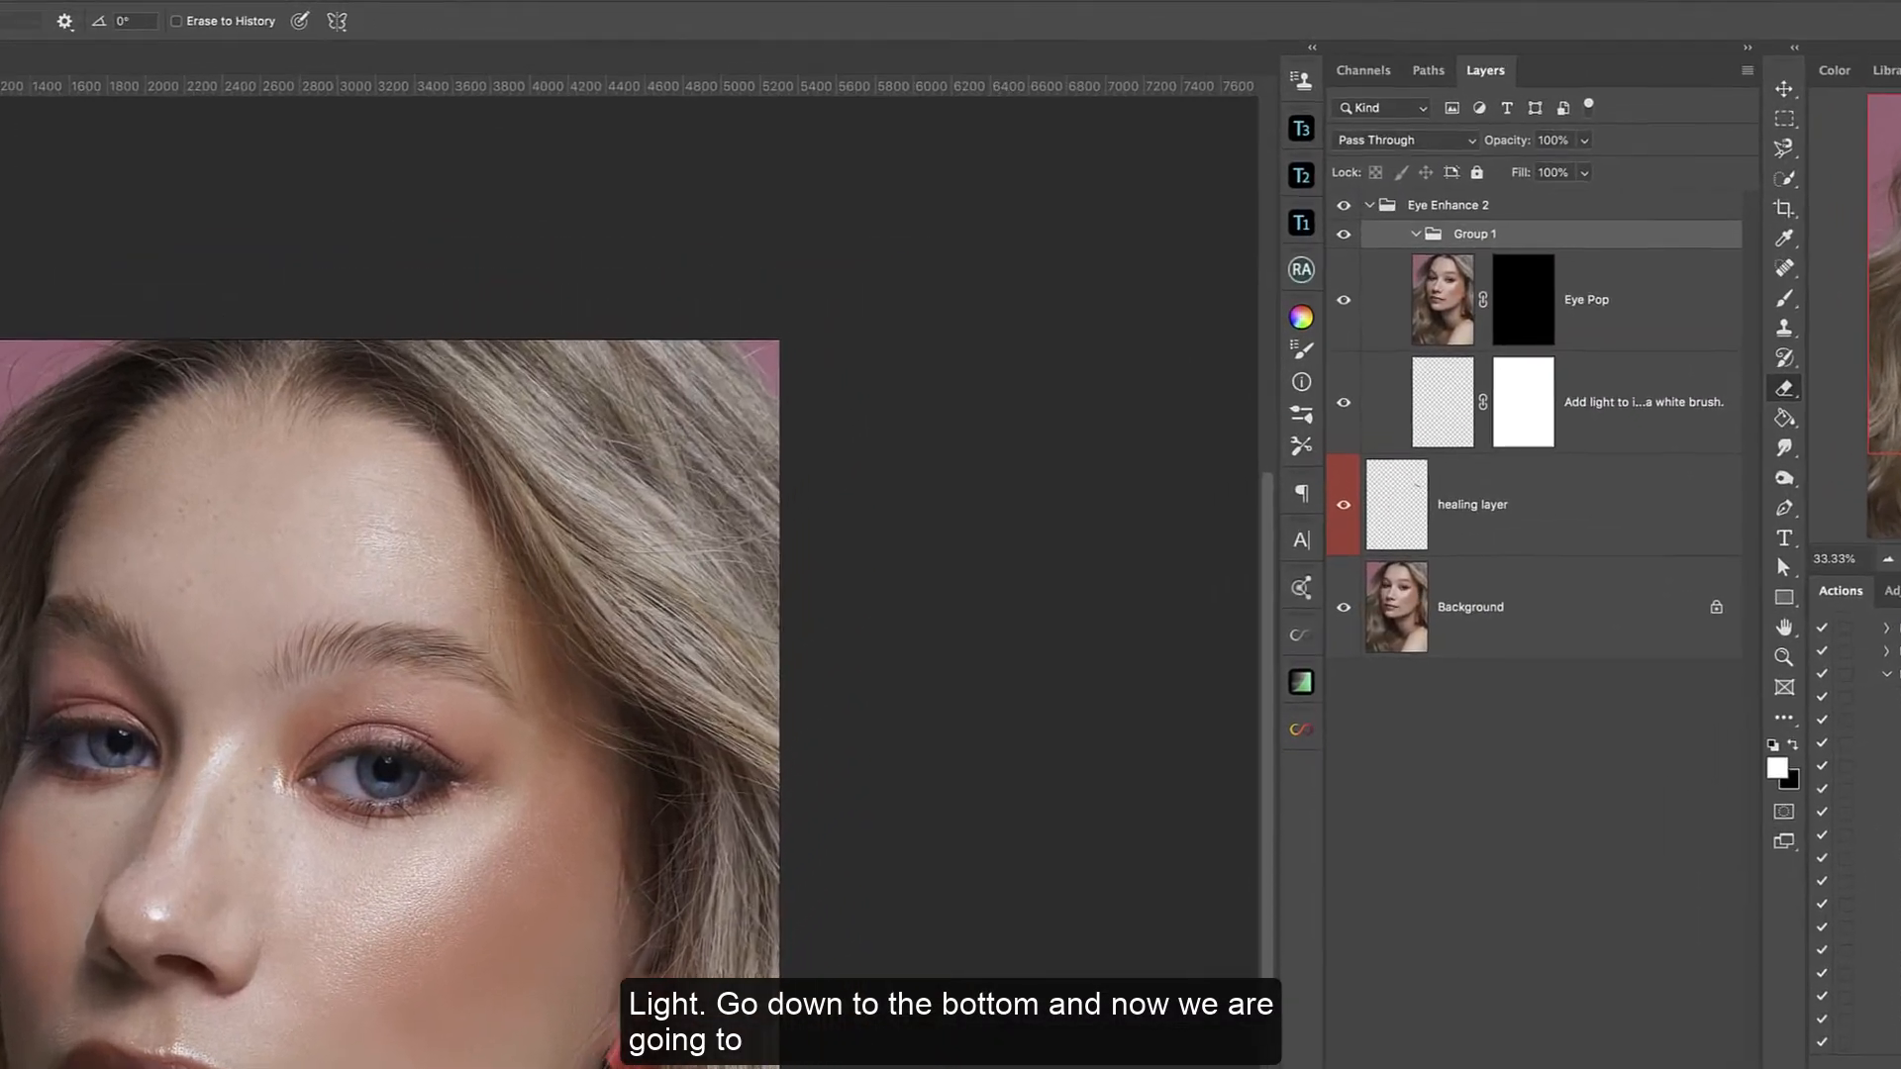
{"action": "double_click", "coordinate": [1484, 240]}
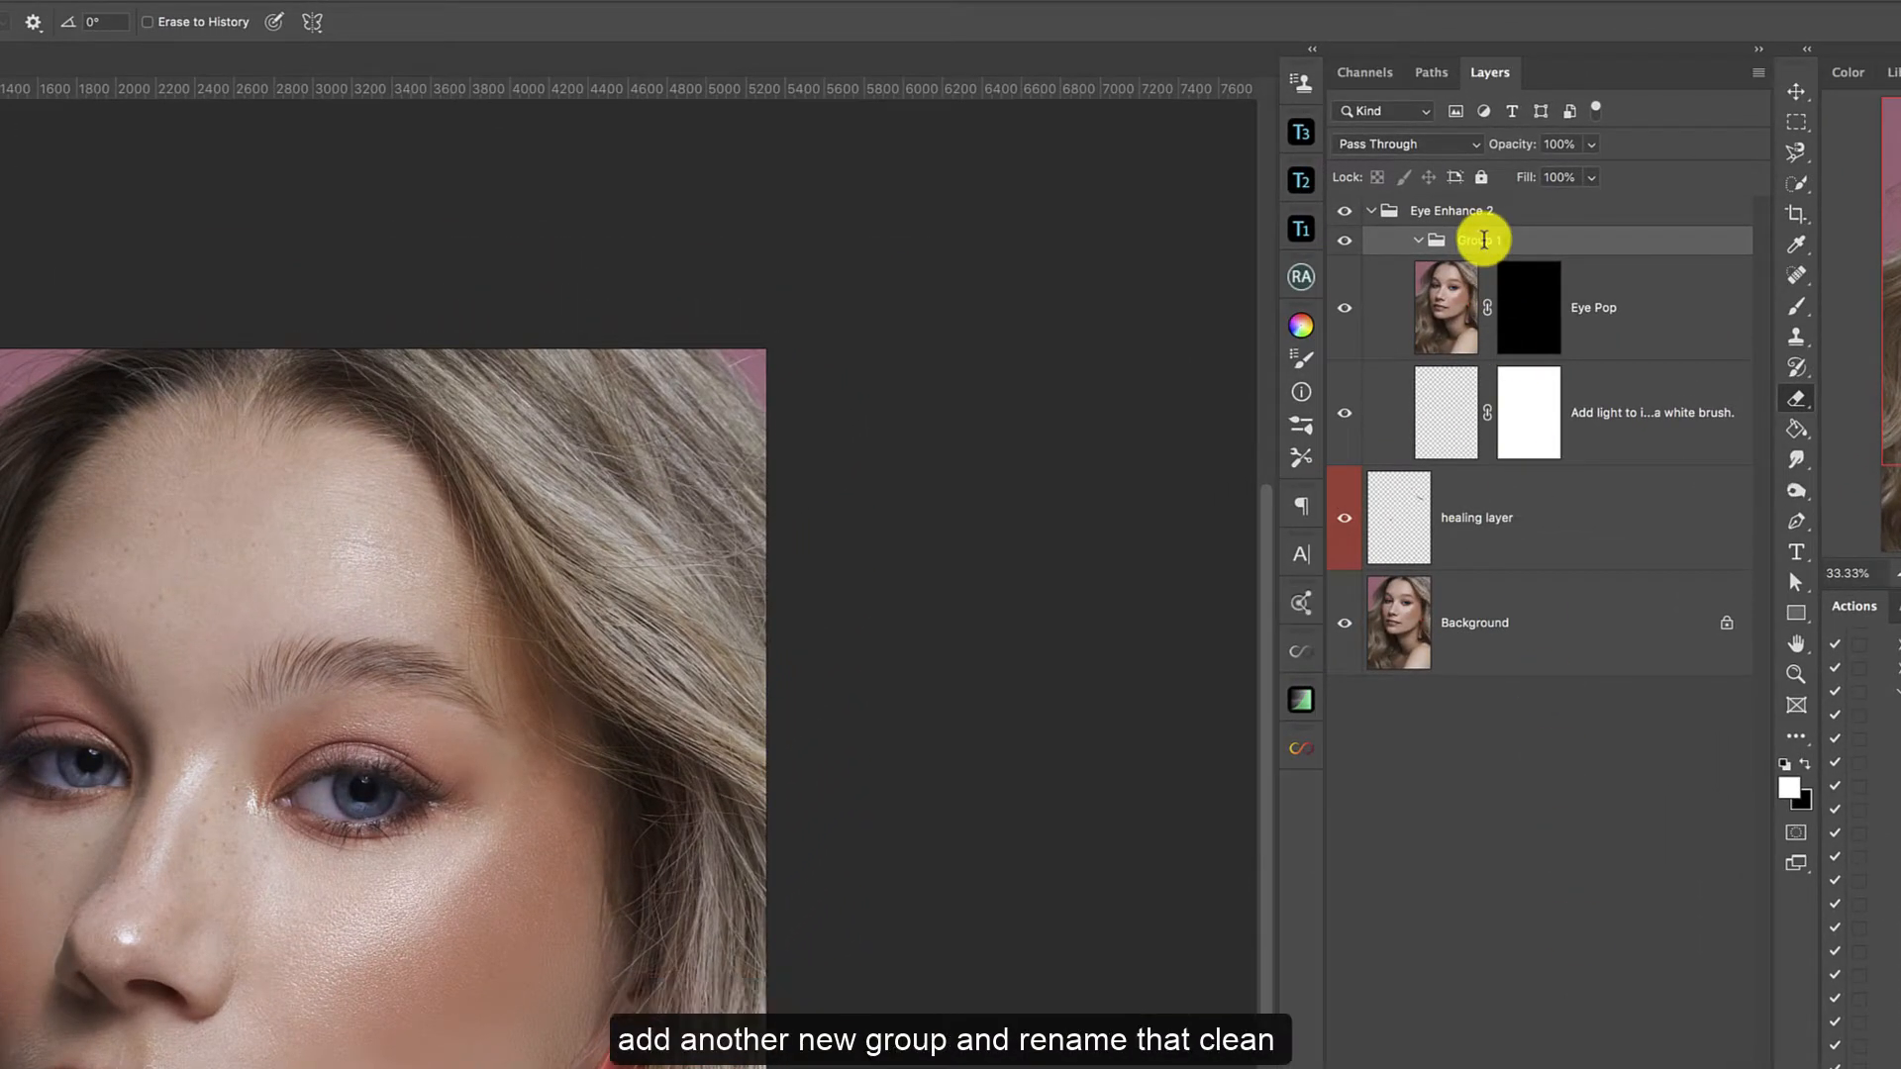
{"action": "type", "text": "Cl"}
{"action": "type", "text": "en e"}
{"action": "key", "text": "BackSpace"}
{"action": "key", "text": "BackSpace"}
{"action": "key", "text": "BackSpace"}
{"action": "type", "text": "a"}
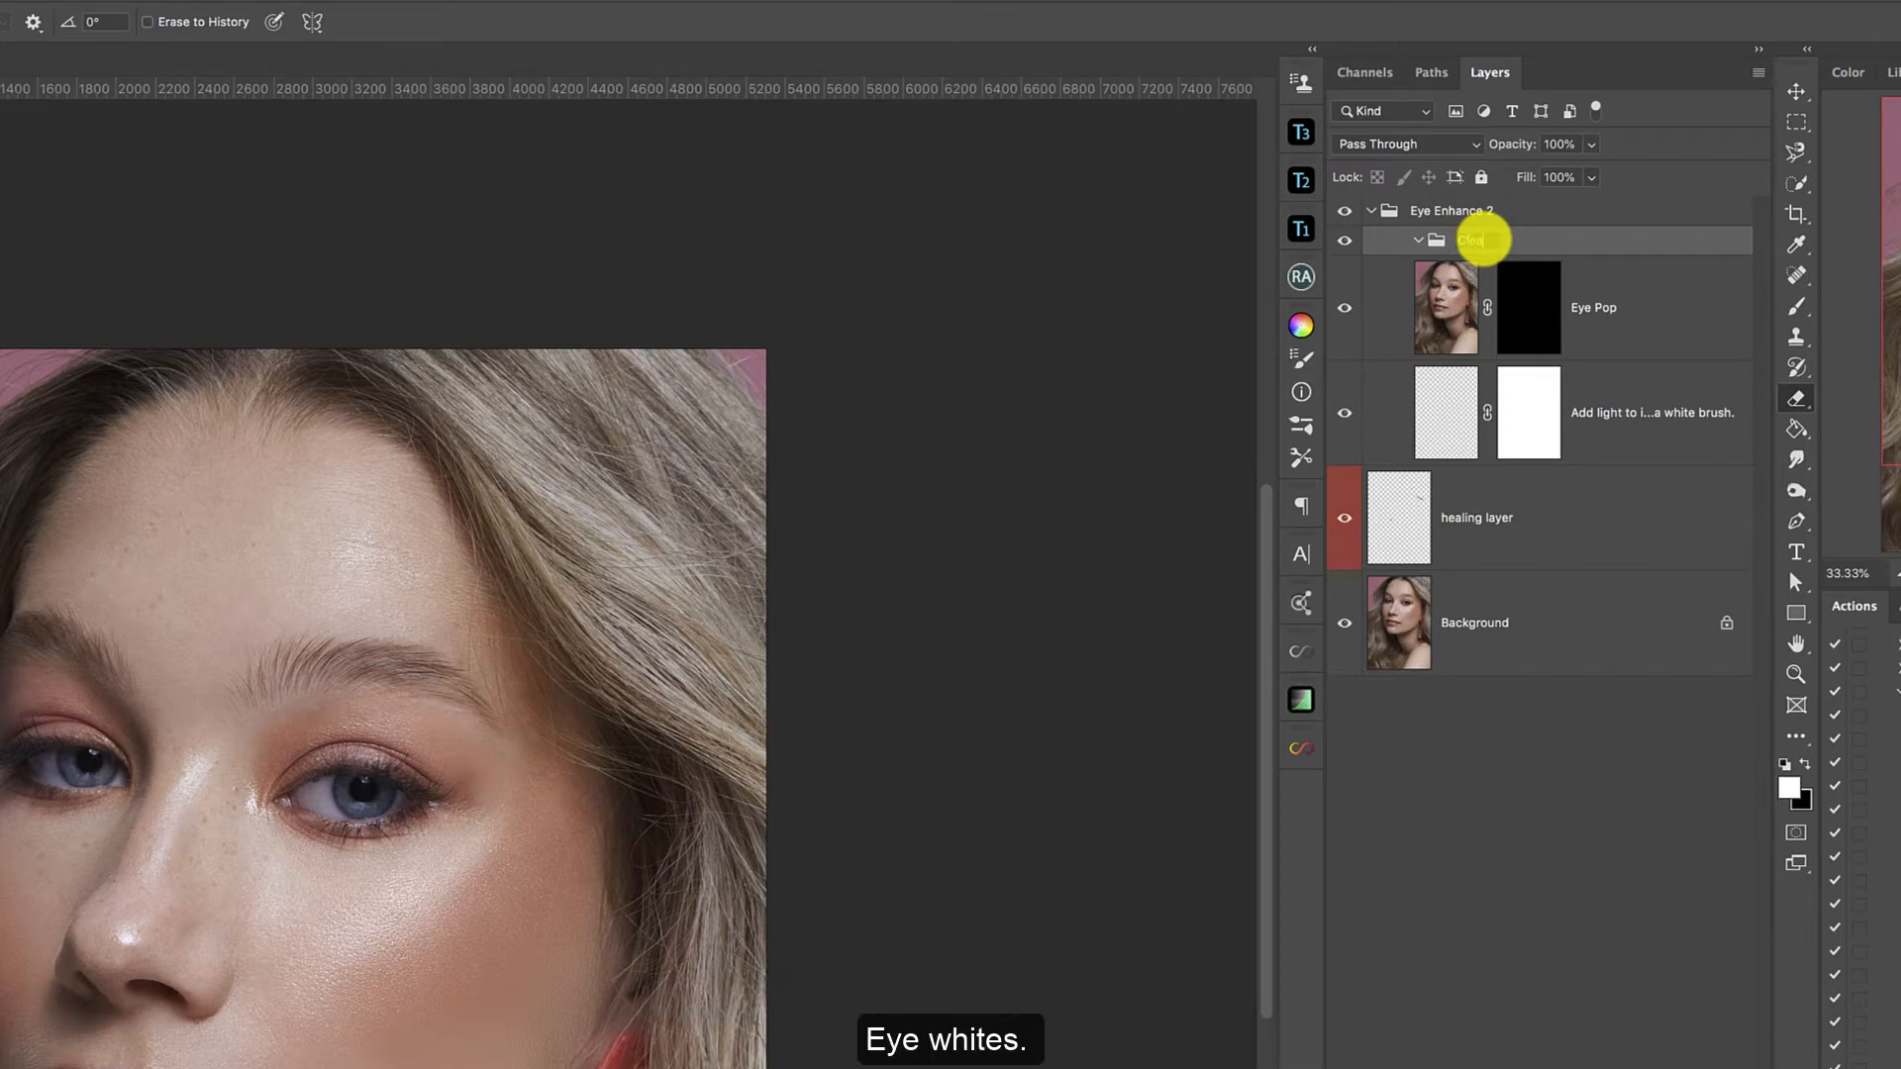
{"action": "type", "text": "n eye whites"}
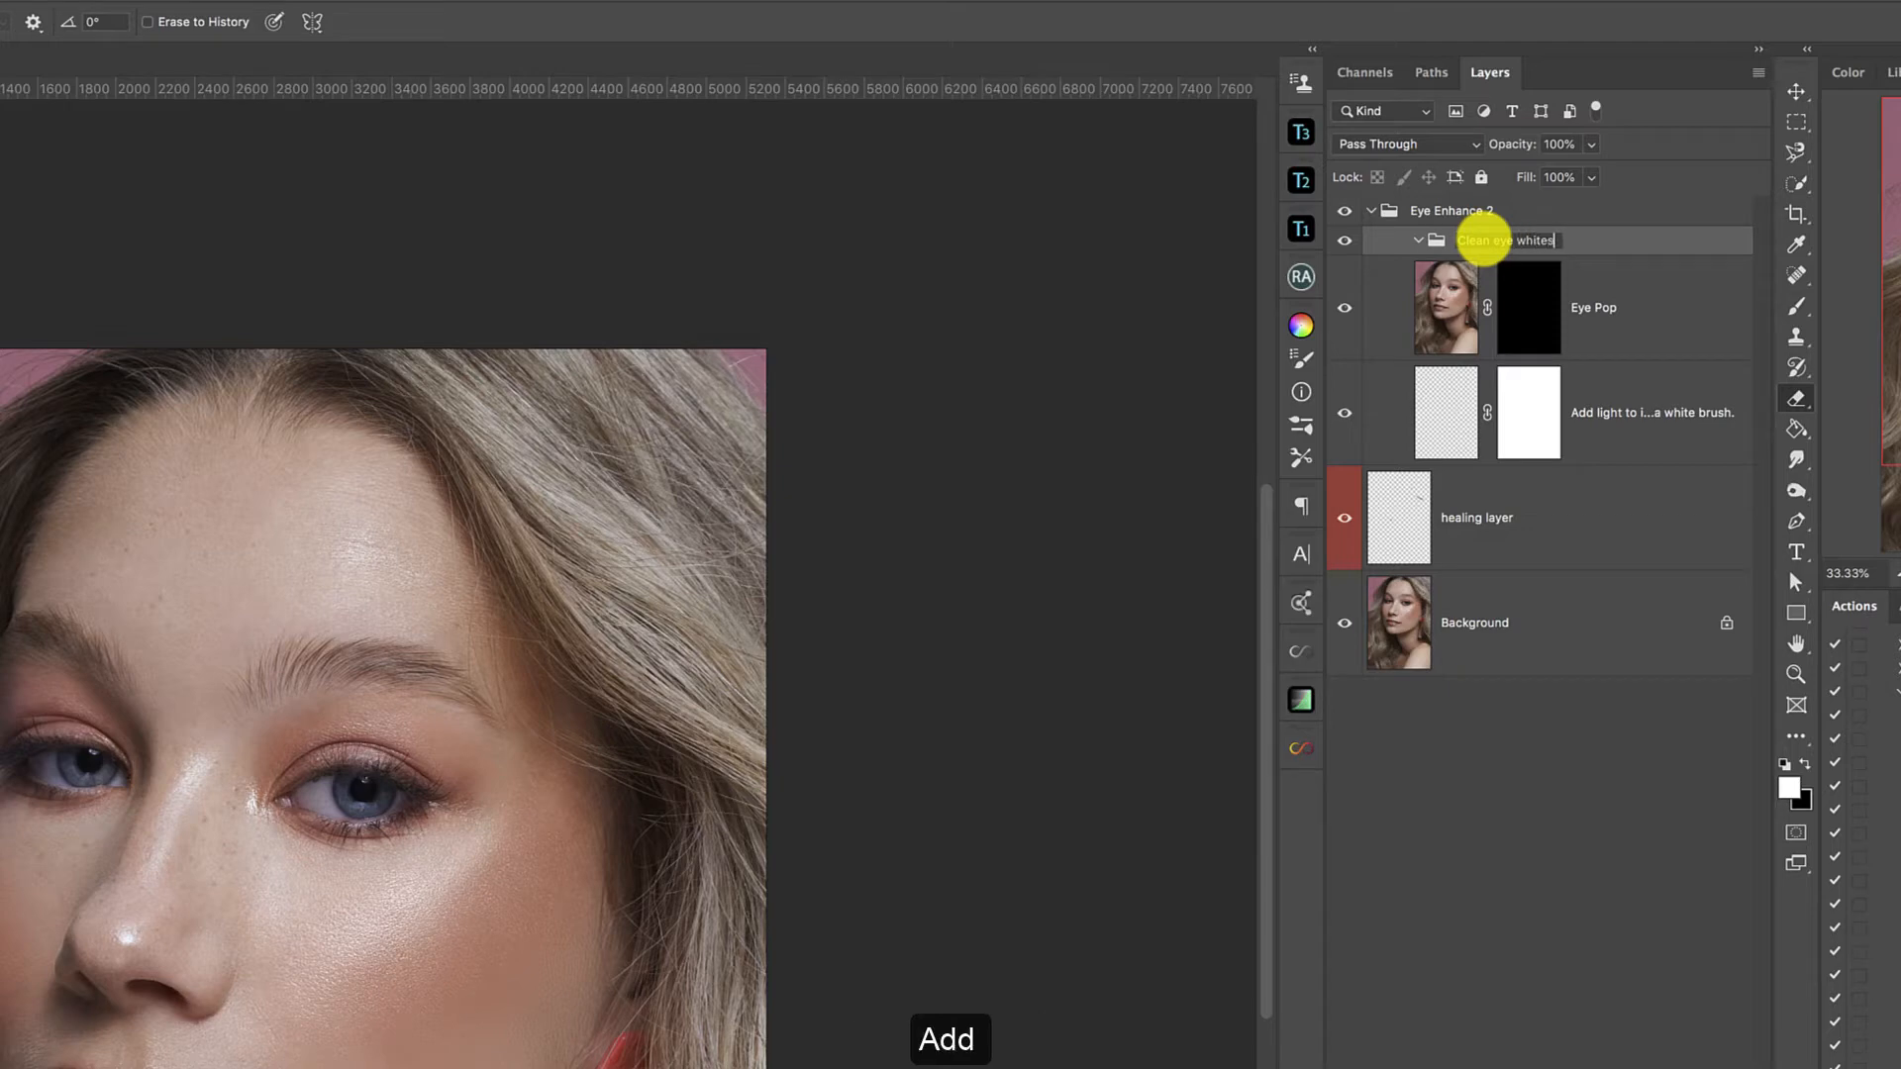
{"action": "key", "text": "Return"}
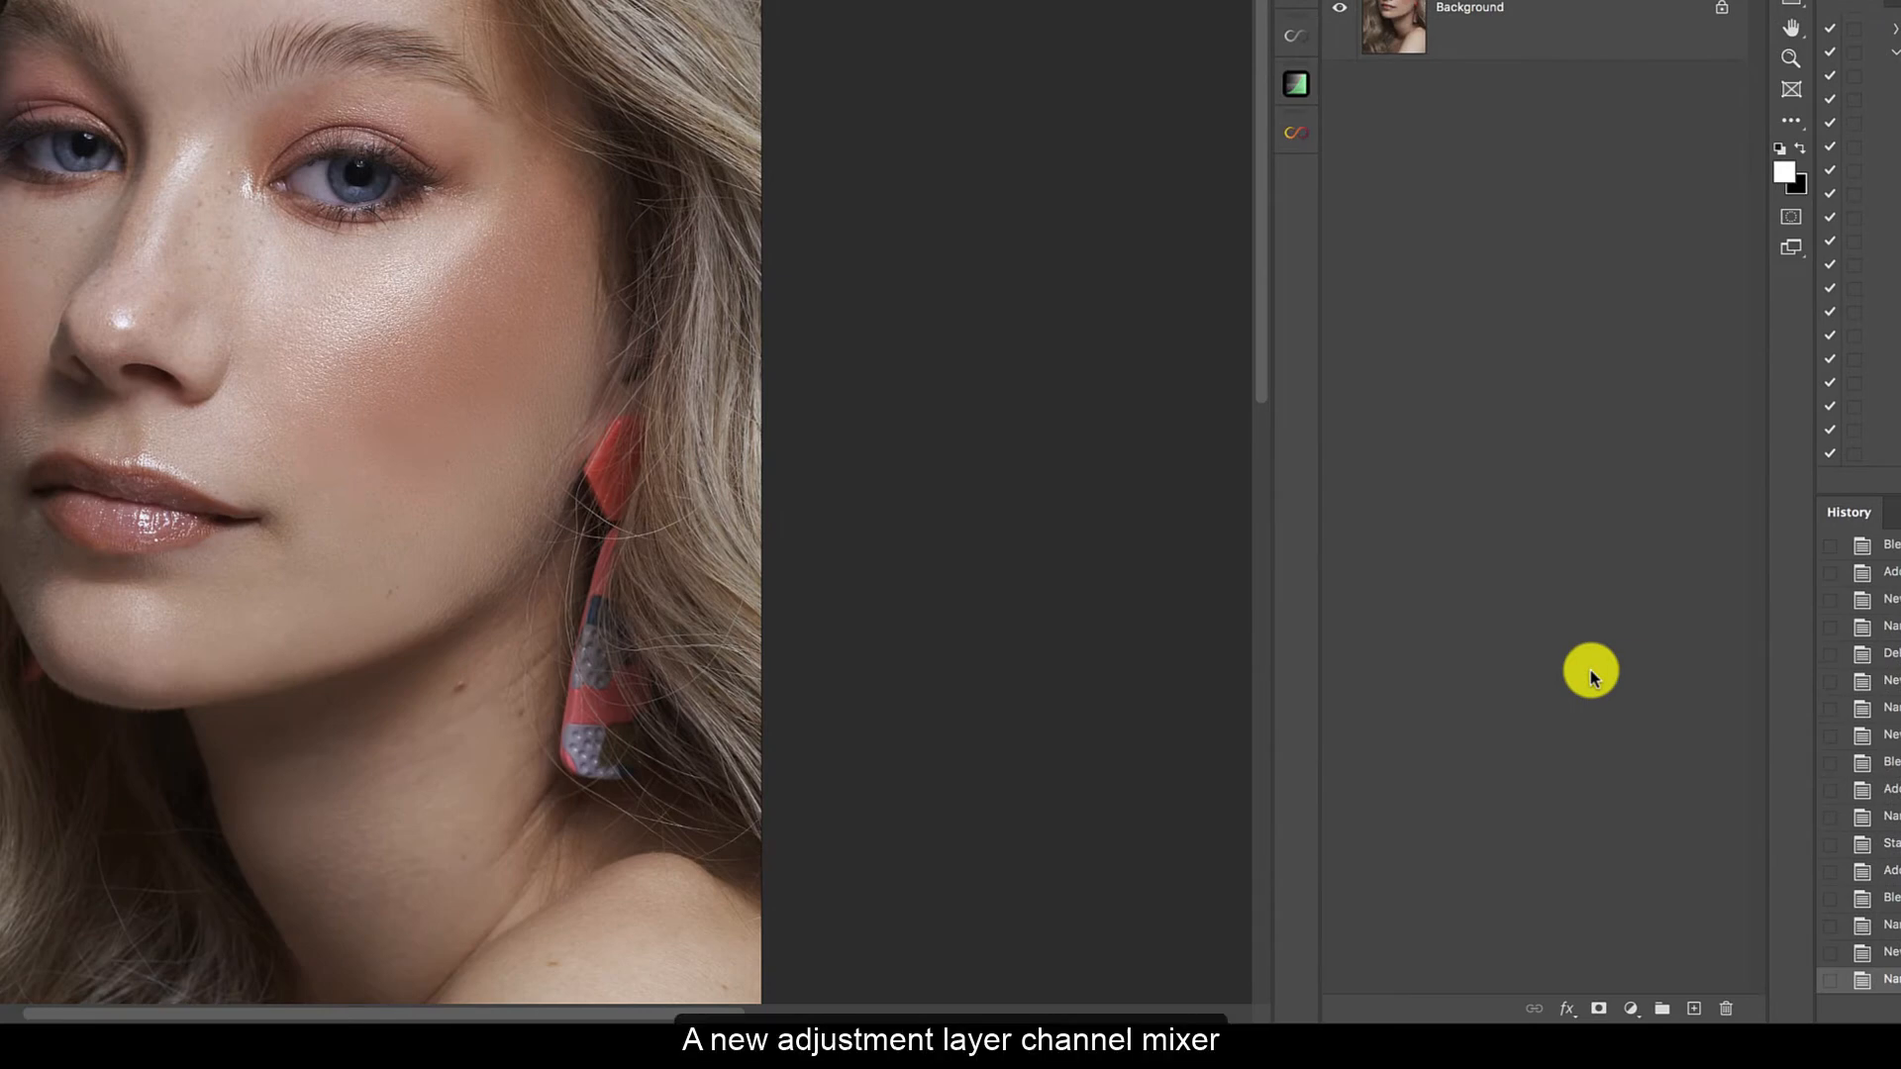
Add a Channel Mixer adjustment layer in the Clean eye whites group and enable Monochrome.
{"action": "left_click", "coordinate": [1630, 1009]}
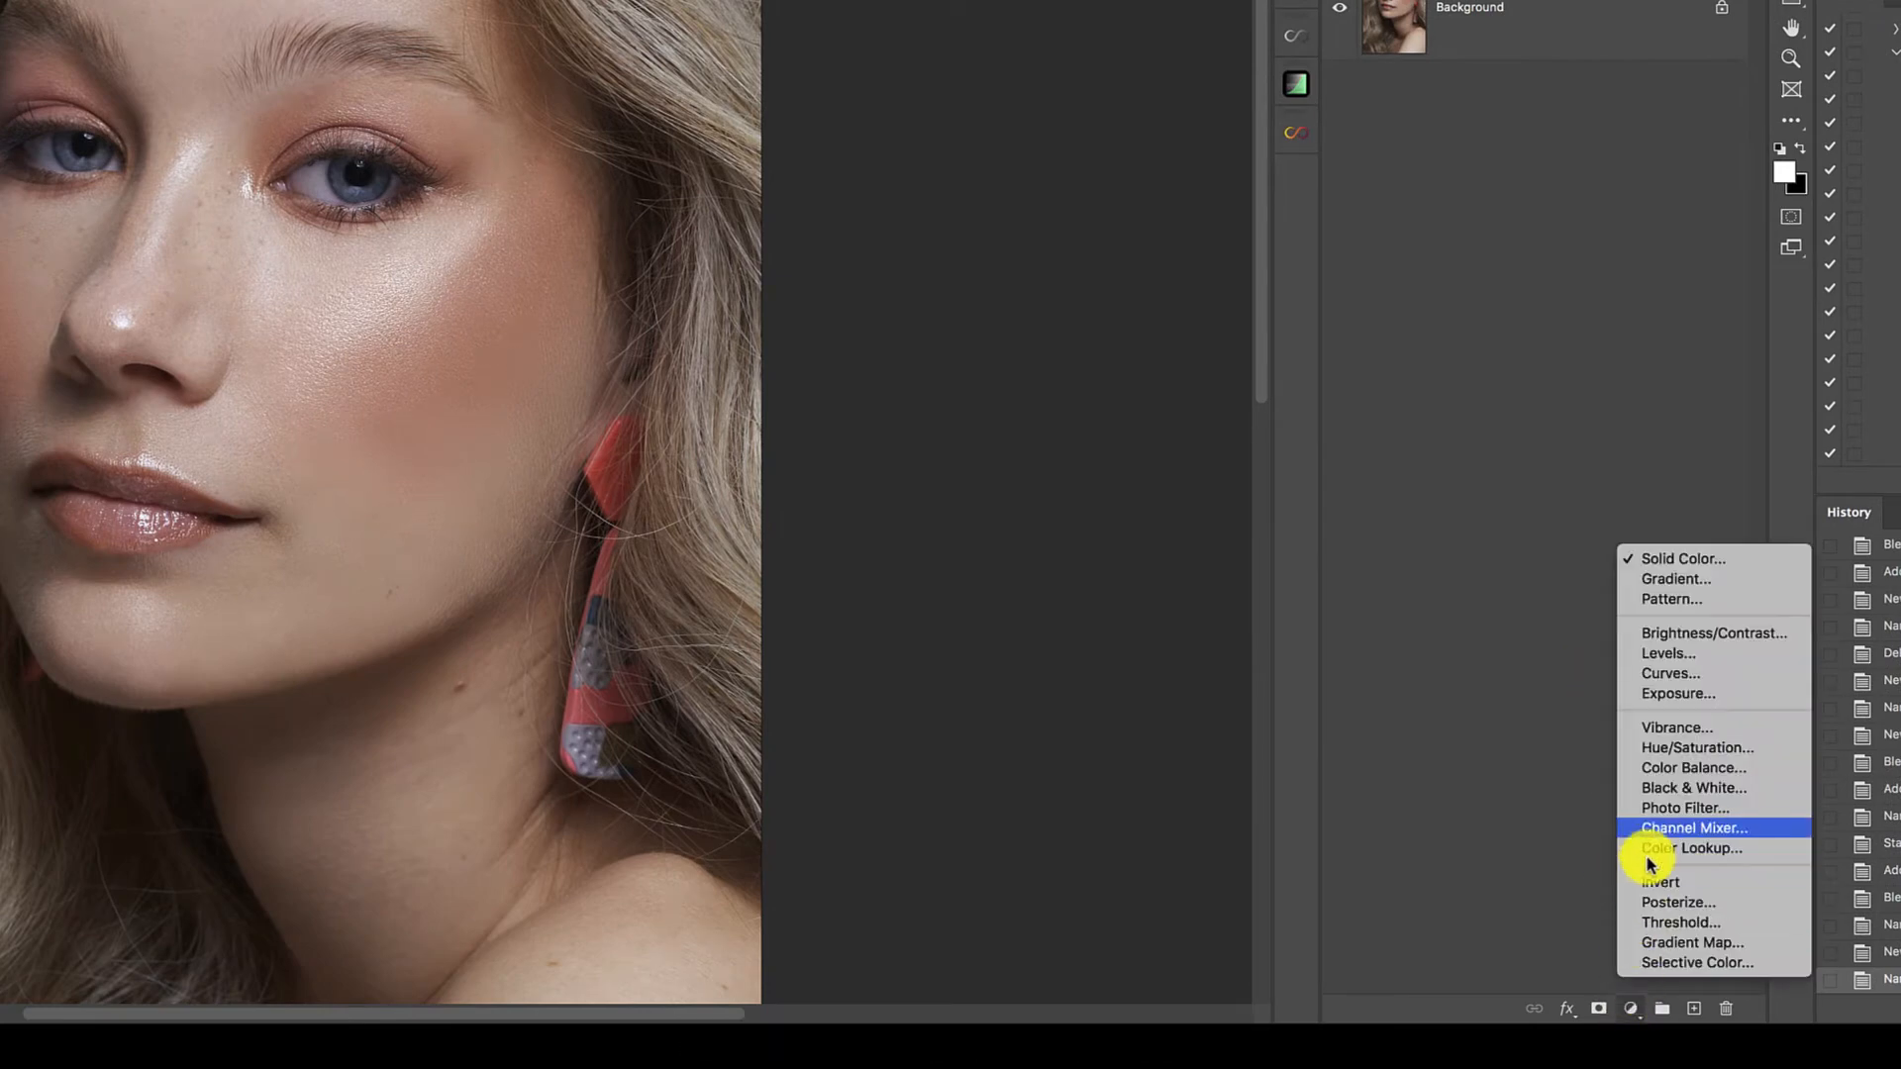
{"action": "left_click", "coordinate": [1650, 828]}
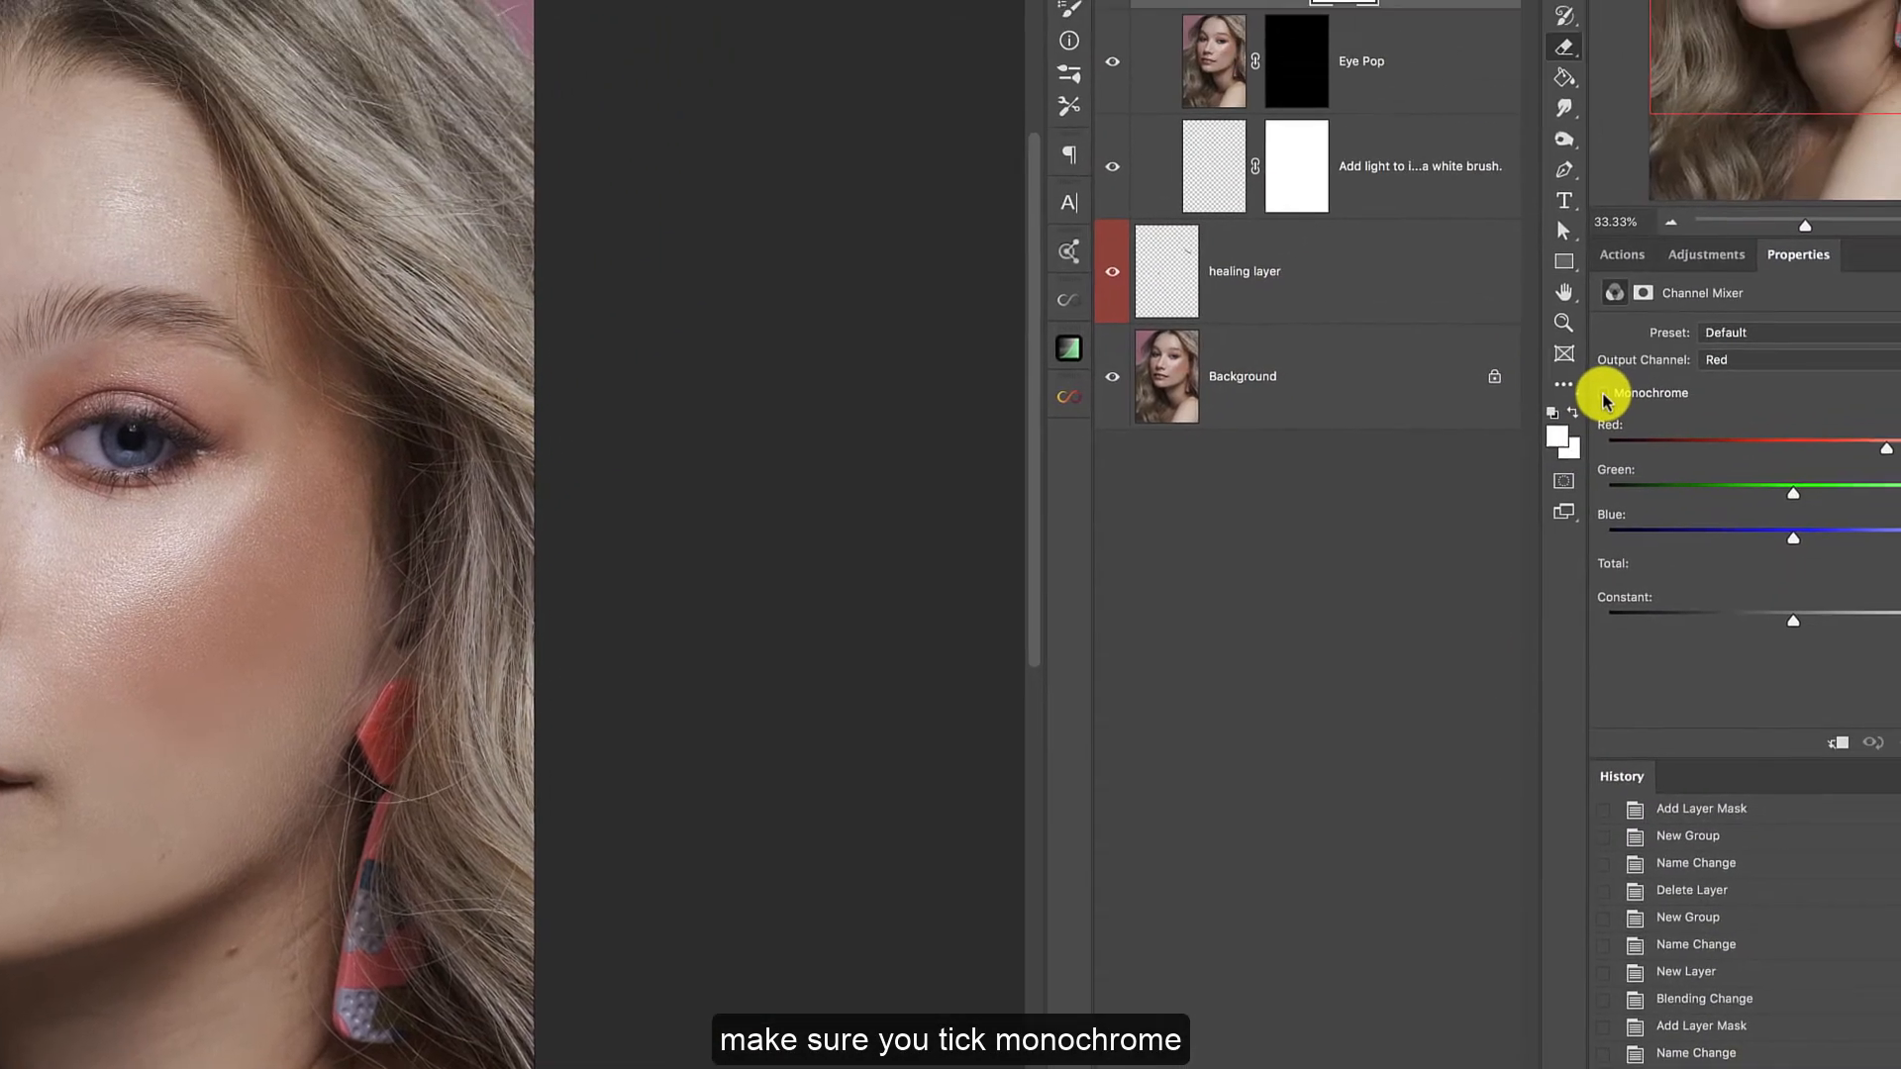
{"action": "left_click", "coordinate": [1606, 395]}
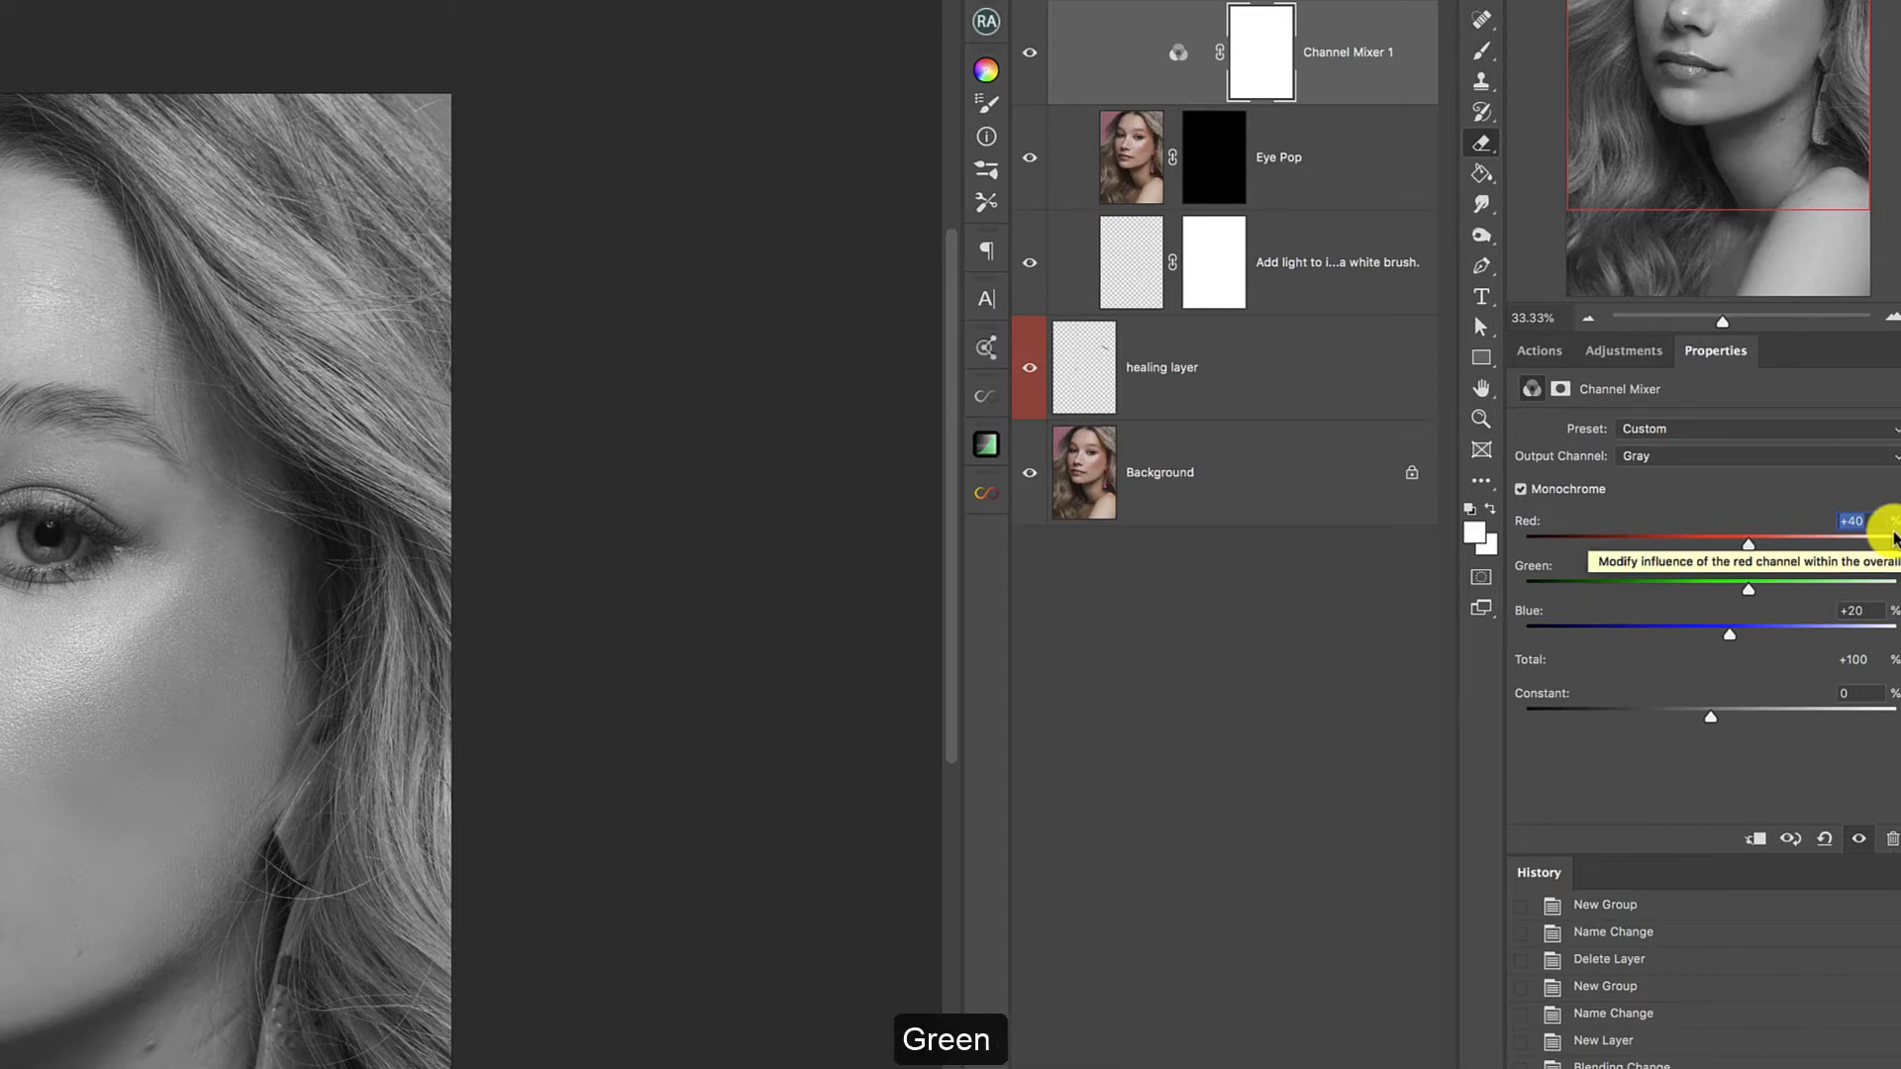
Set the Channel Mixer values to Red +62, Green +67 and Blue +57.
{"action": "type", "text": "62"}
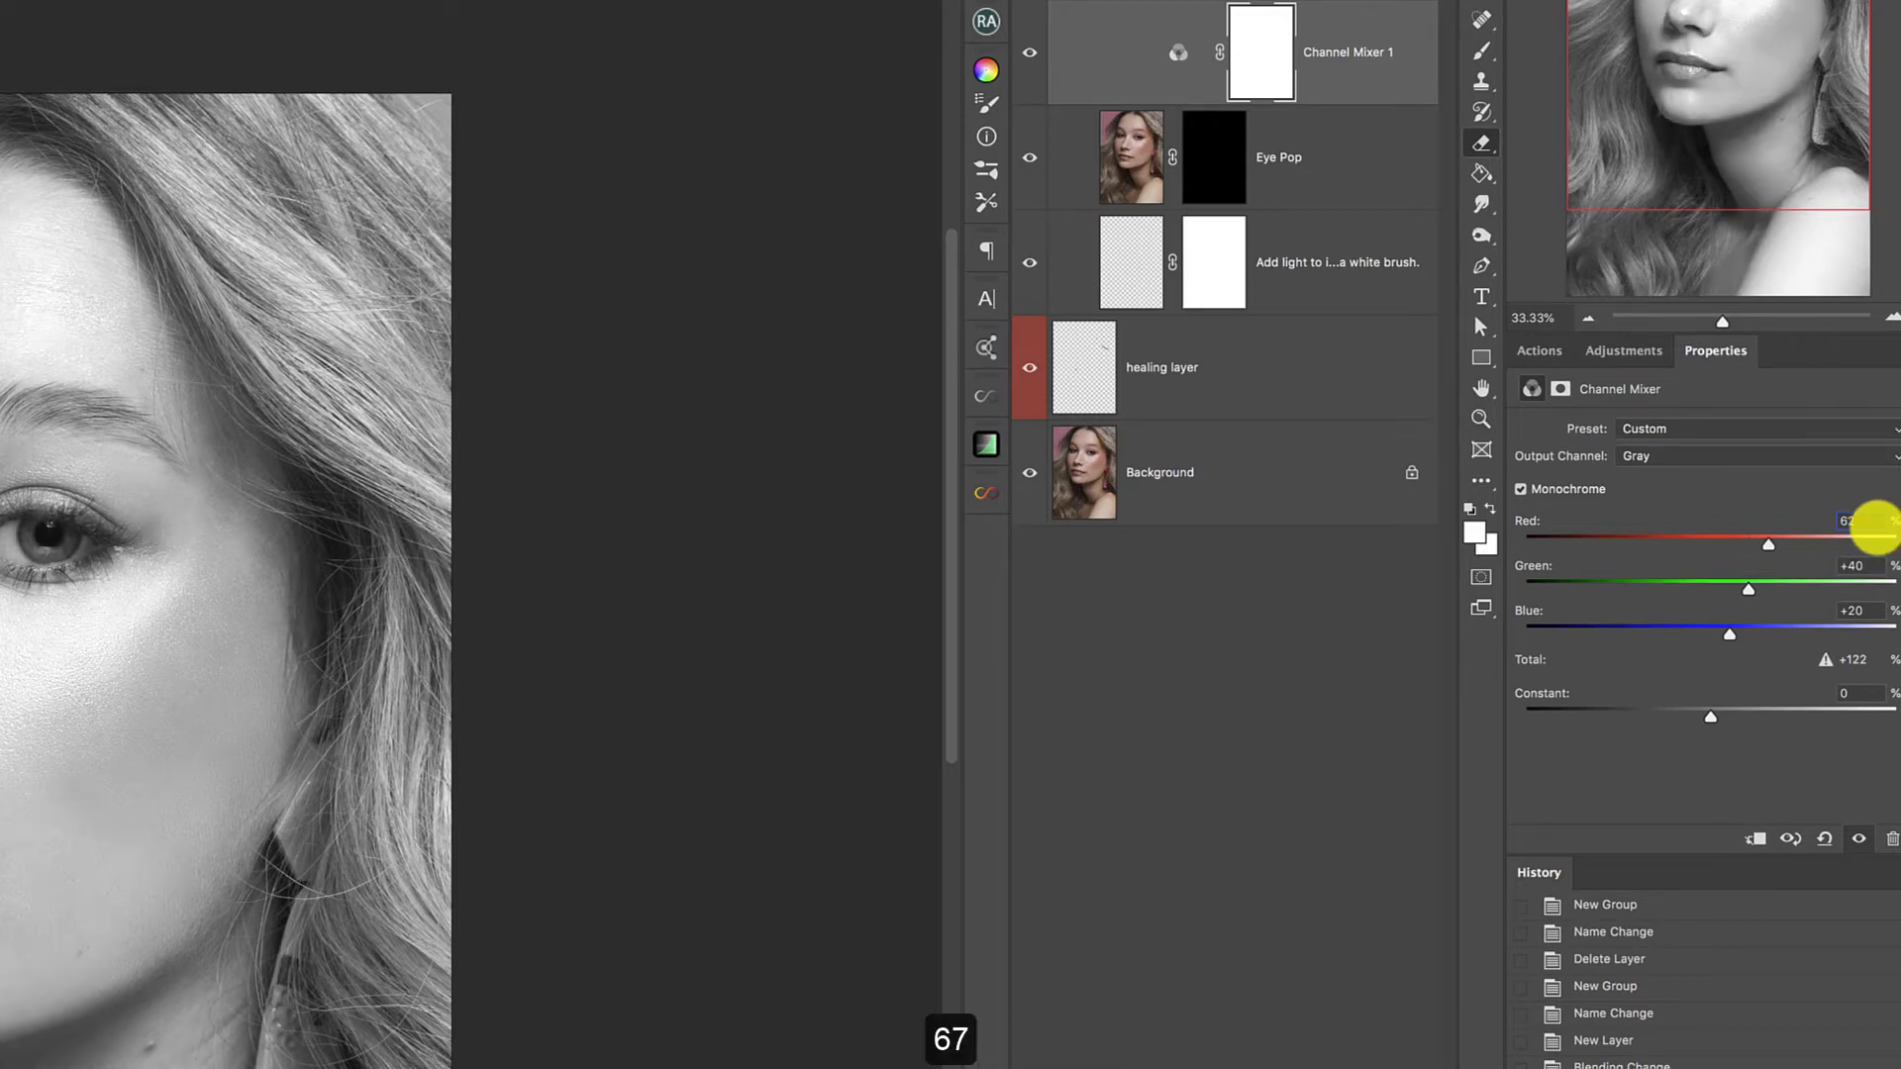
{"action": "left_click_drag", "start_coordinate": [1749, 591], "coordinate": [1774, 594]}
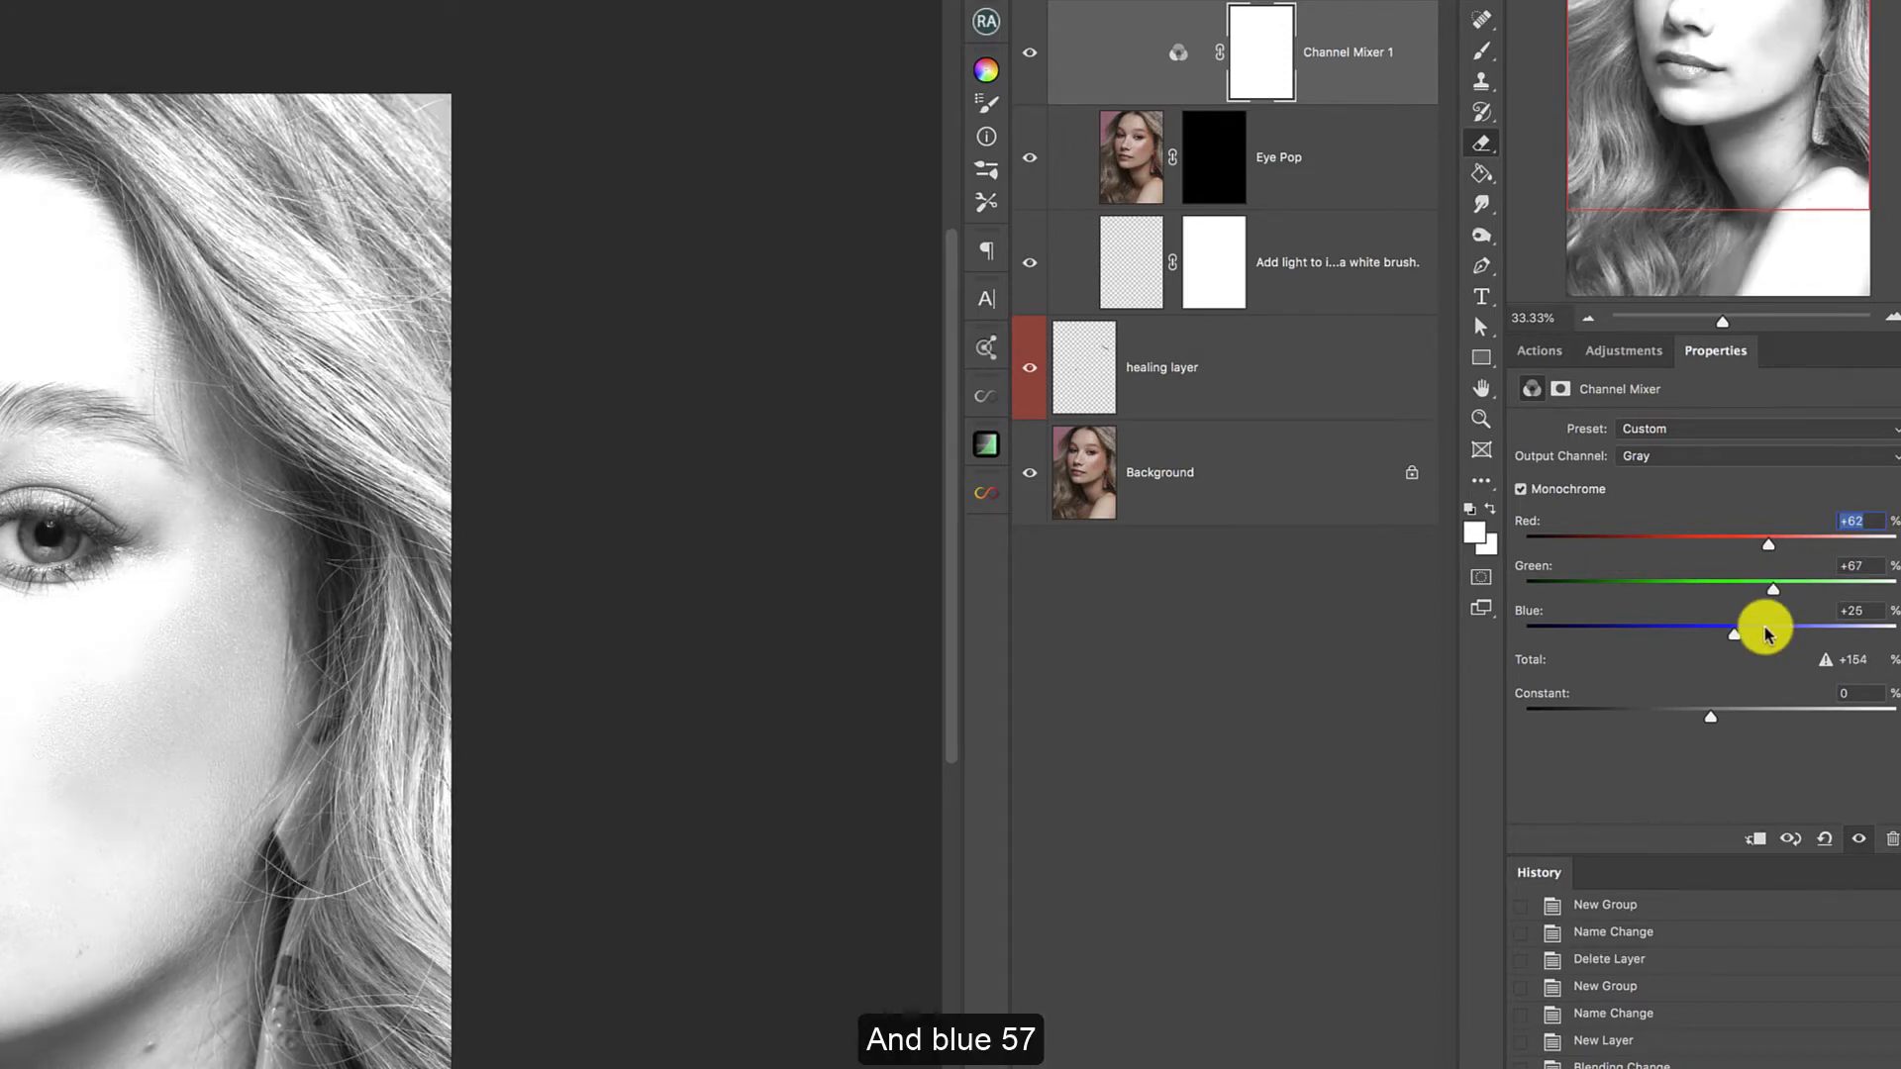
{"action": "left_click", "coordinate": [1763, 632]}
{"action": "left_click_drag", "start_coordinate": [1764, 634], "coordinate": [1765, 634]}
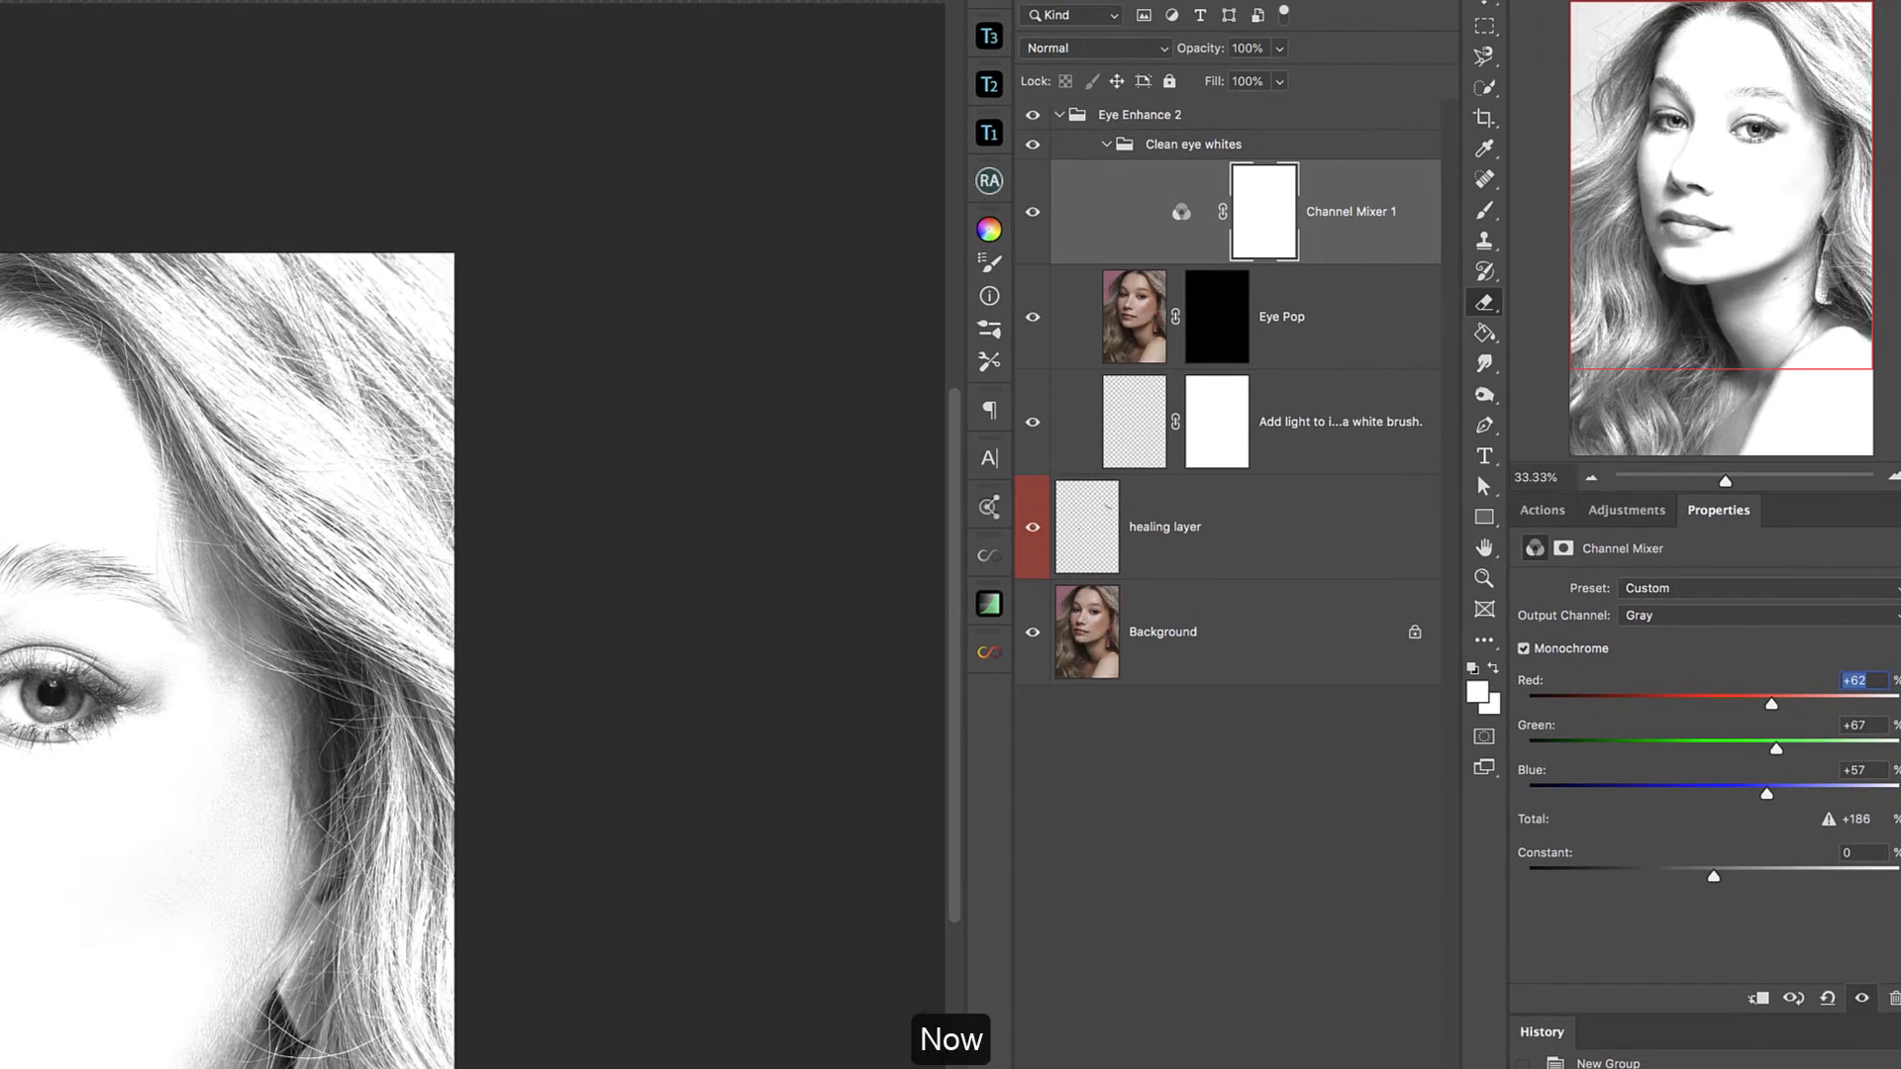
Set the Channel Mixer adjustment layer's blending mode to Screen.
{"action": "left_click", "coordinate": [1107, 247]}
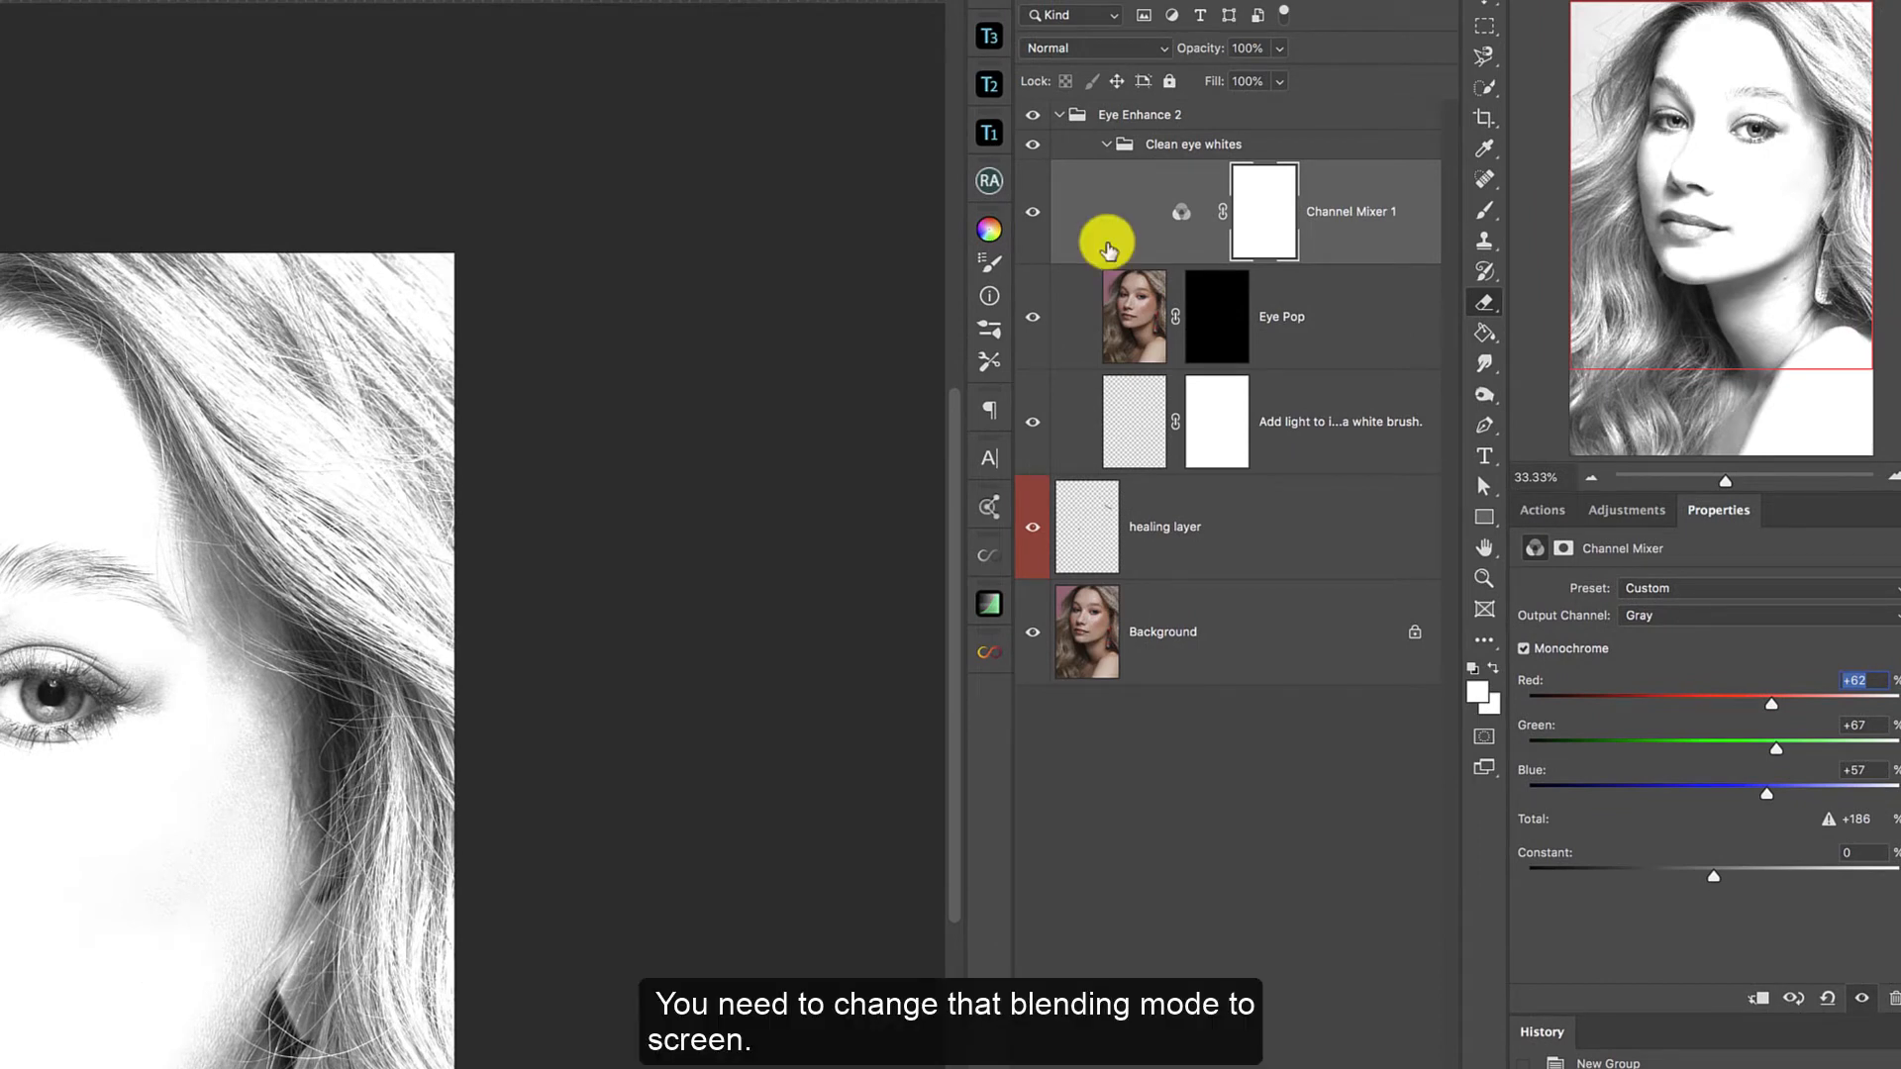
{"action": "left_click", "coordinate": [1094, 47]}
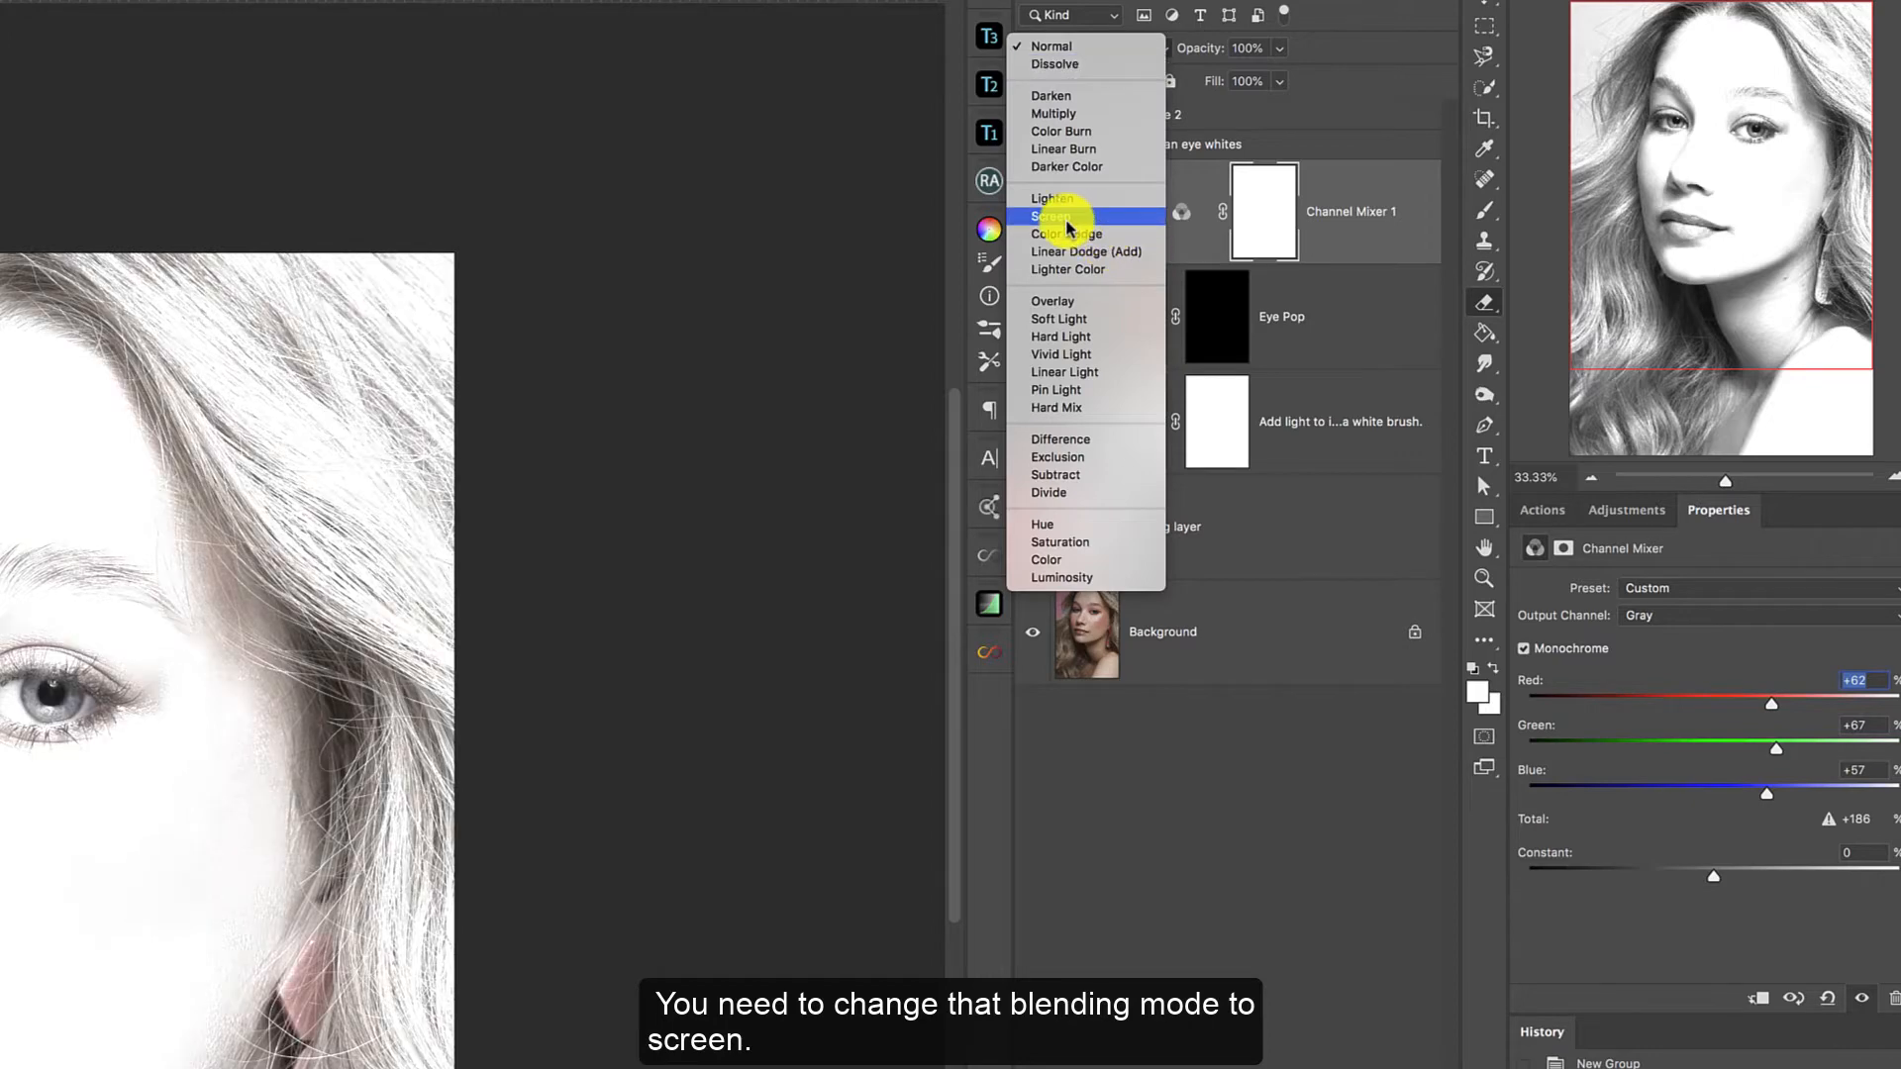
{"action": "left_click", "coordinate": [1075, 214]}
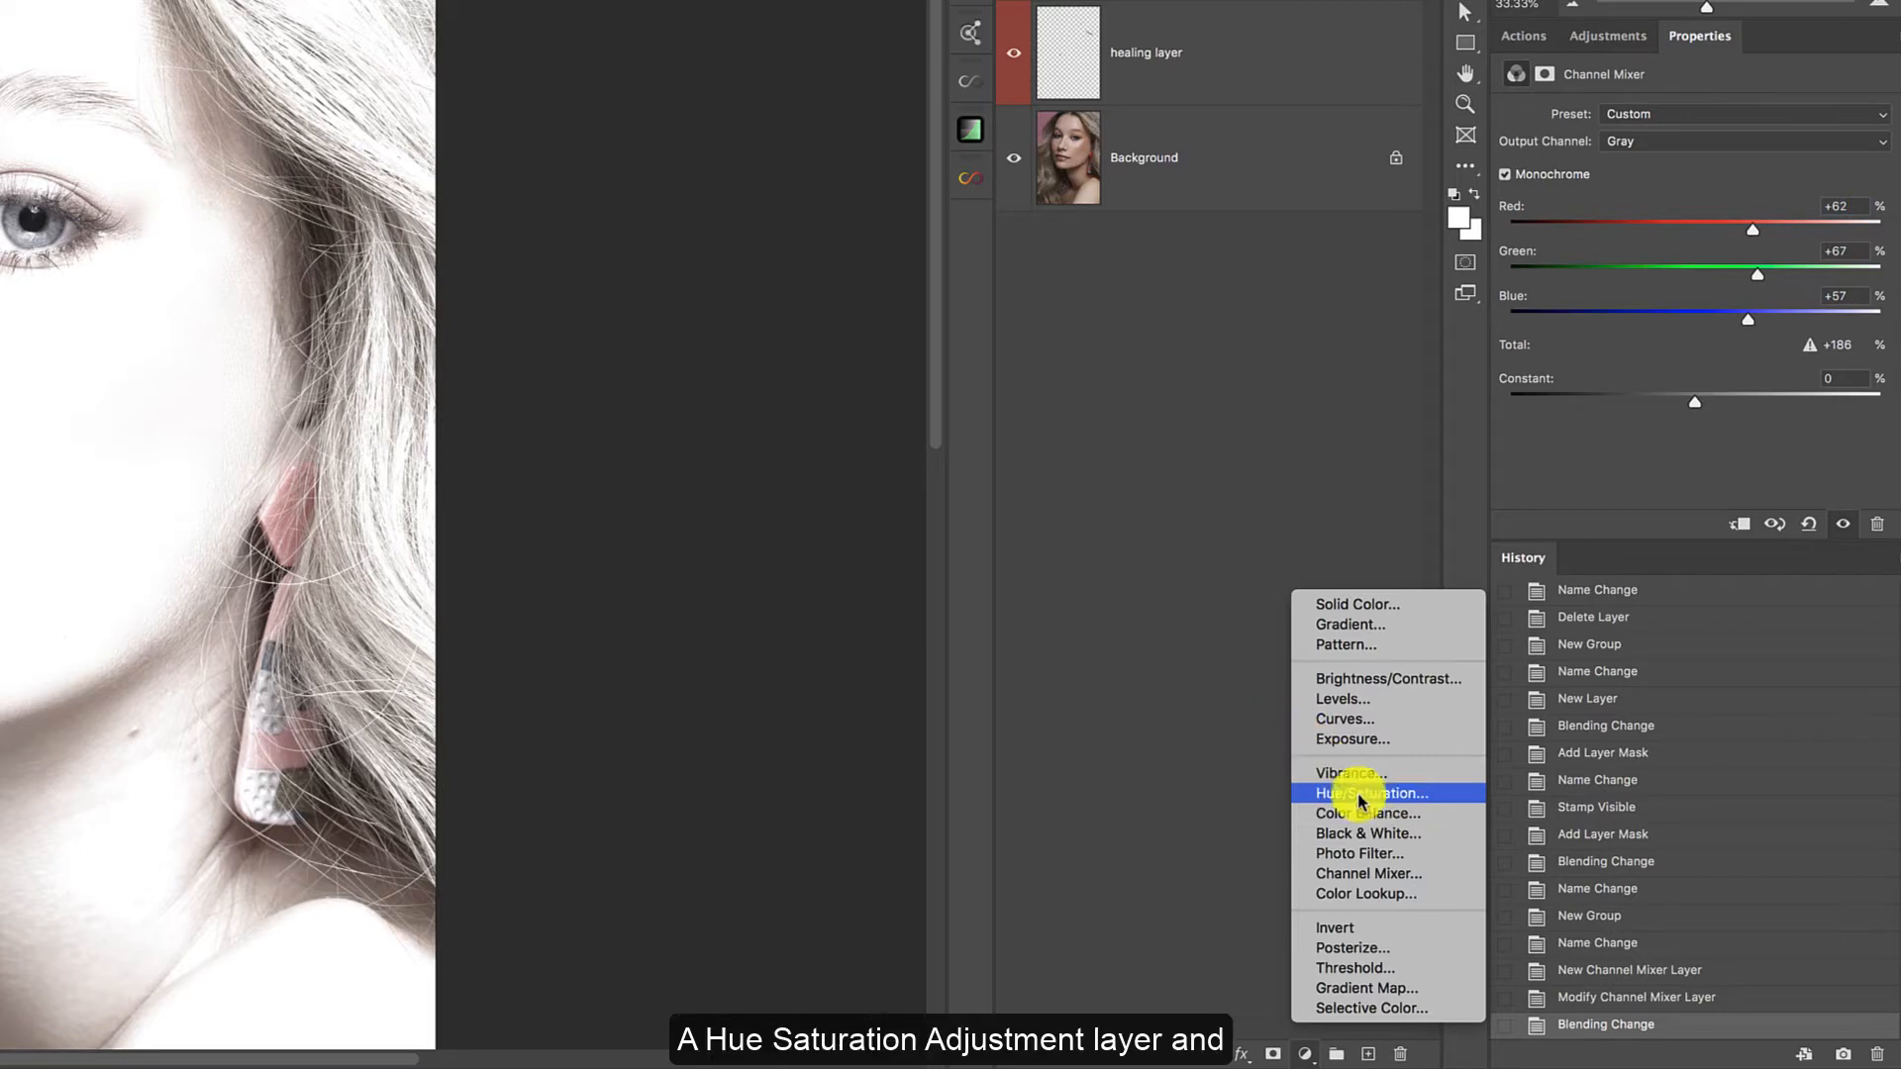
Add a Hue/Saturation adjustment layer and set its Reds to Hue +19, Saturation +55 and Lightness +50.
{"action": "left_click", "coordinate": [1363, 798]}
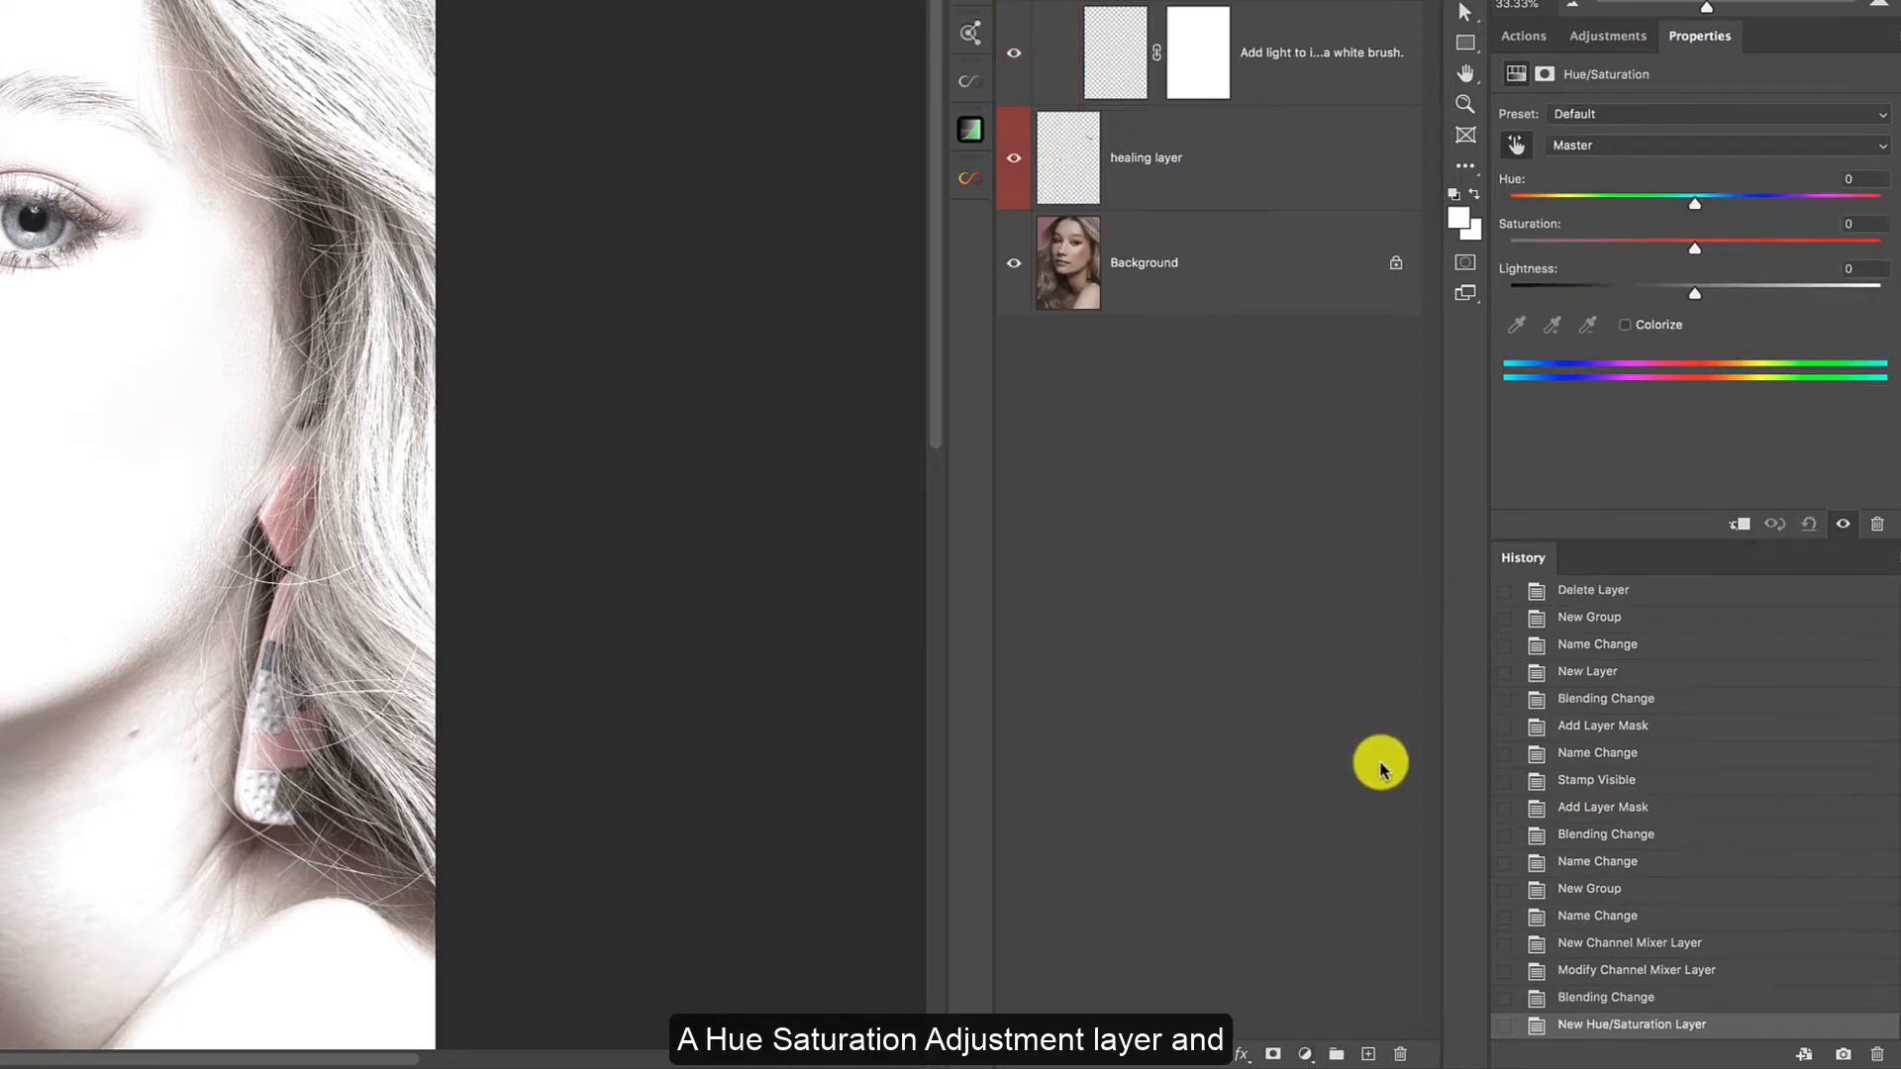
{"action": "left_click", "coordinate": [1673, 147]}
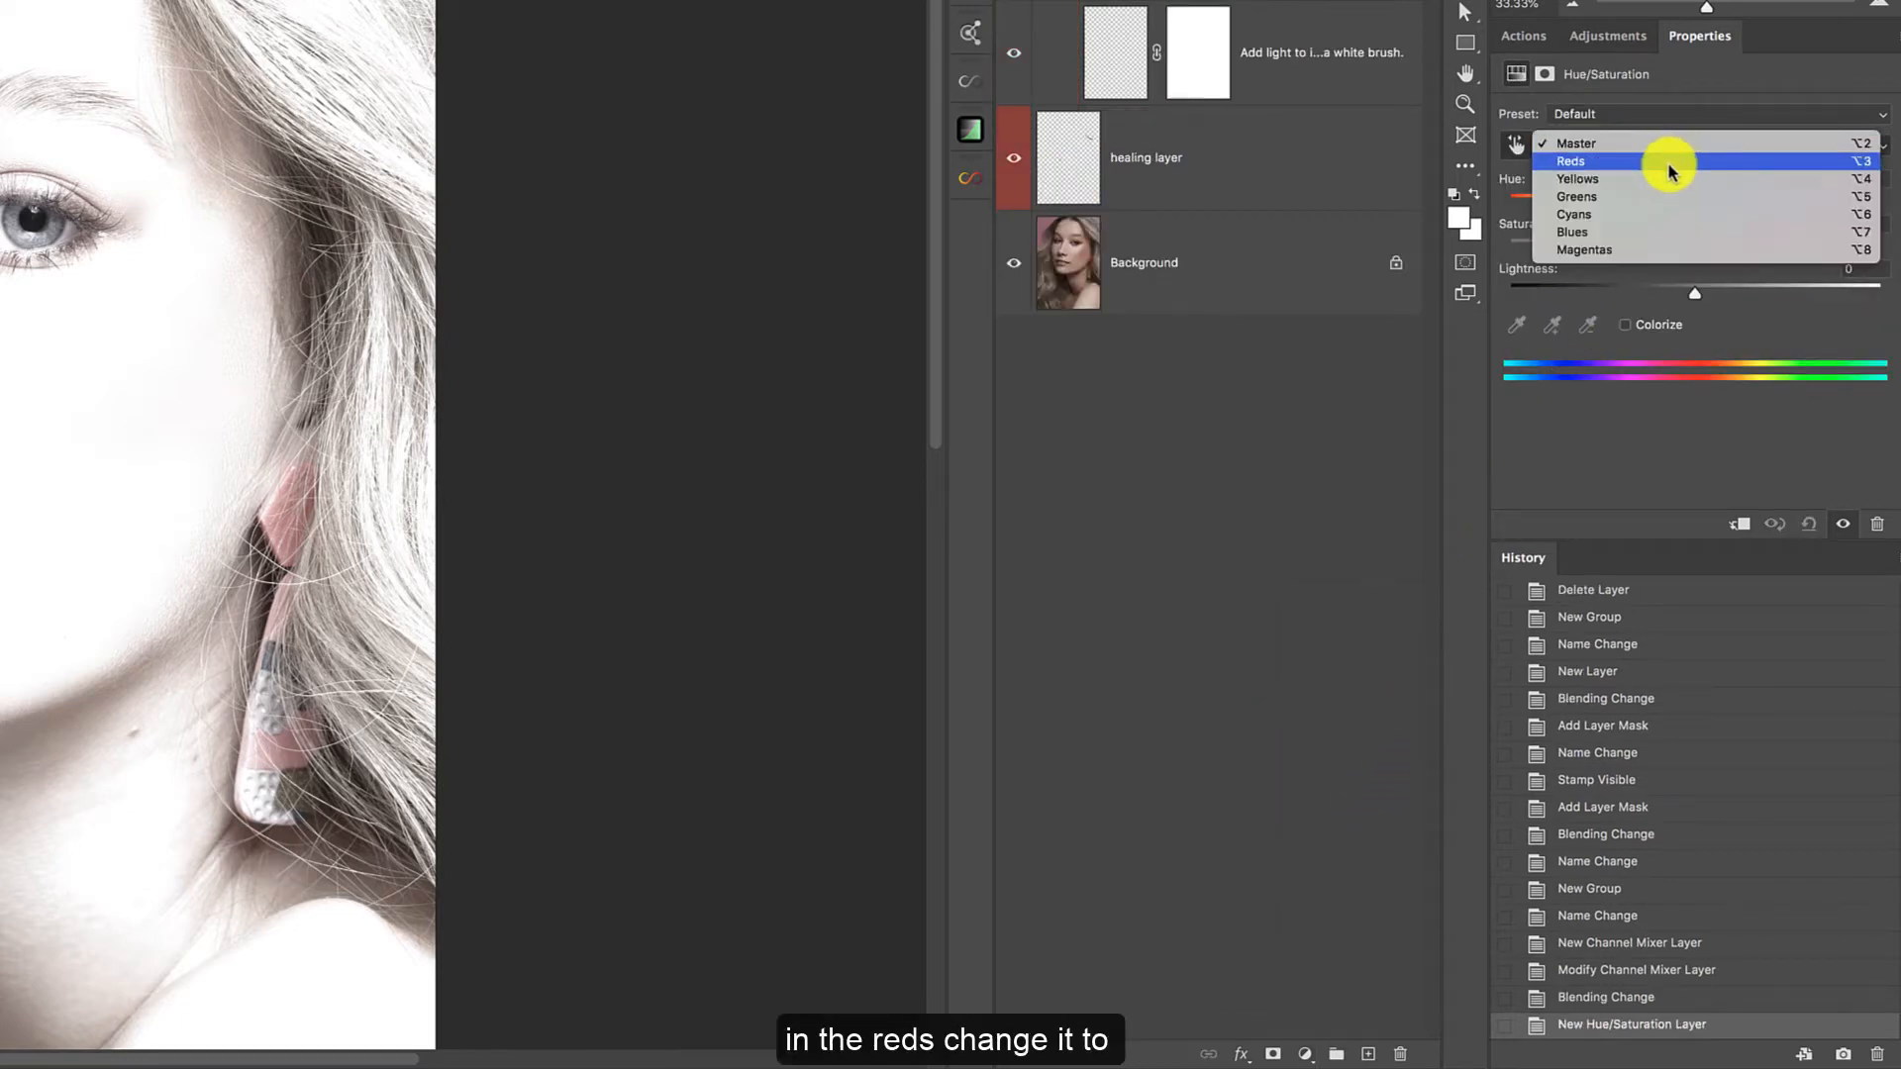
{"action": "left_click", "coordinate": [1669, 166]}
{"action": "left_click", "coordinate": [1831, 180]}
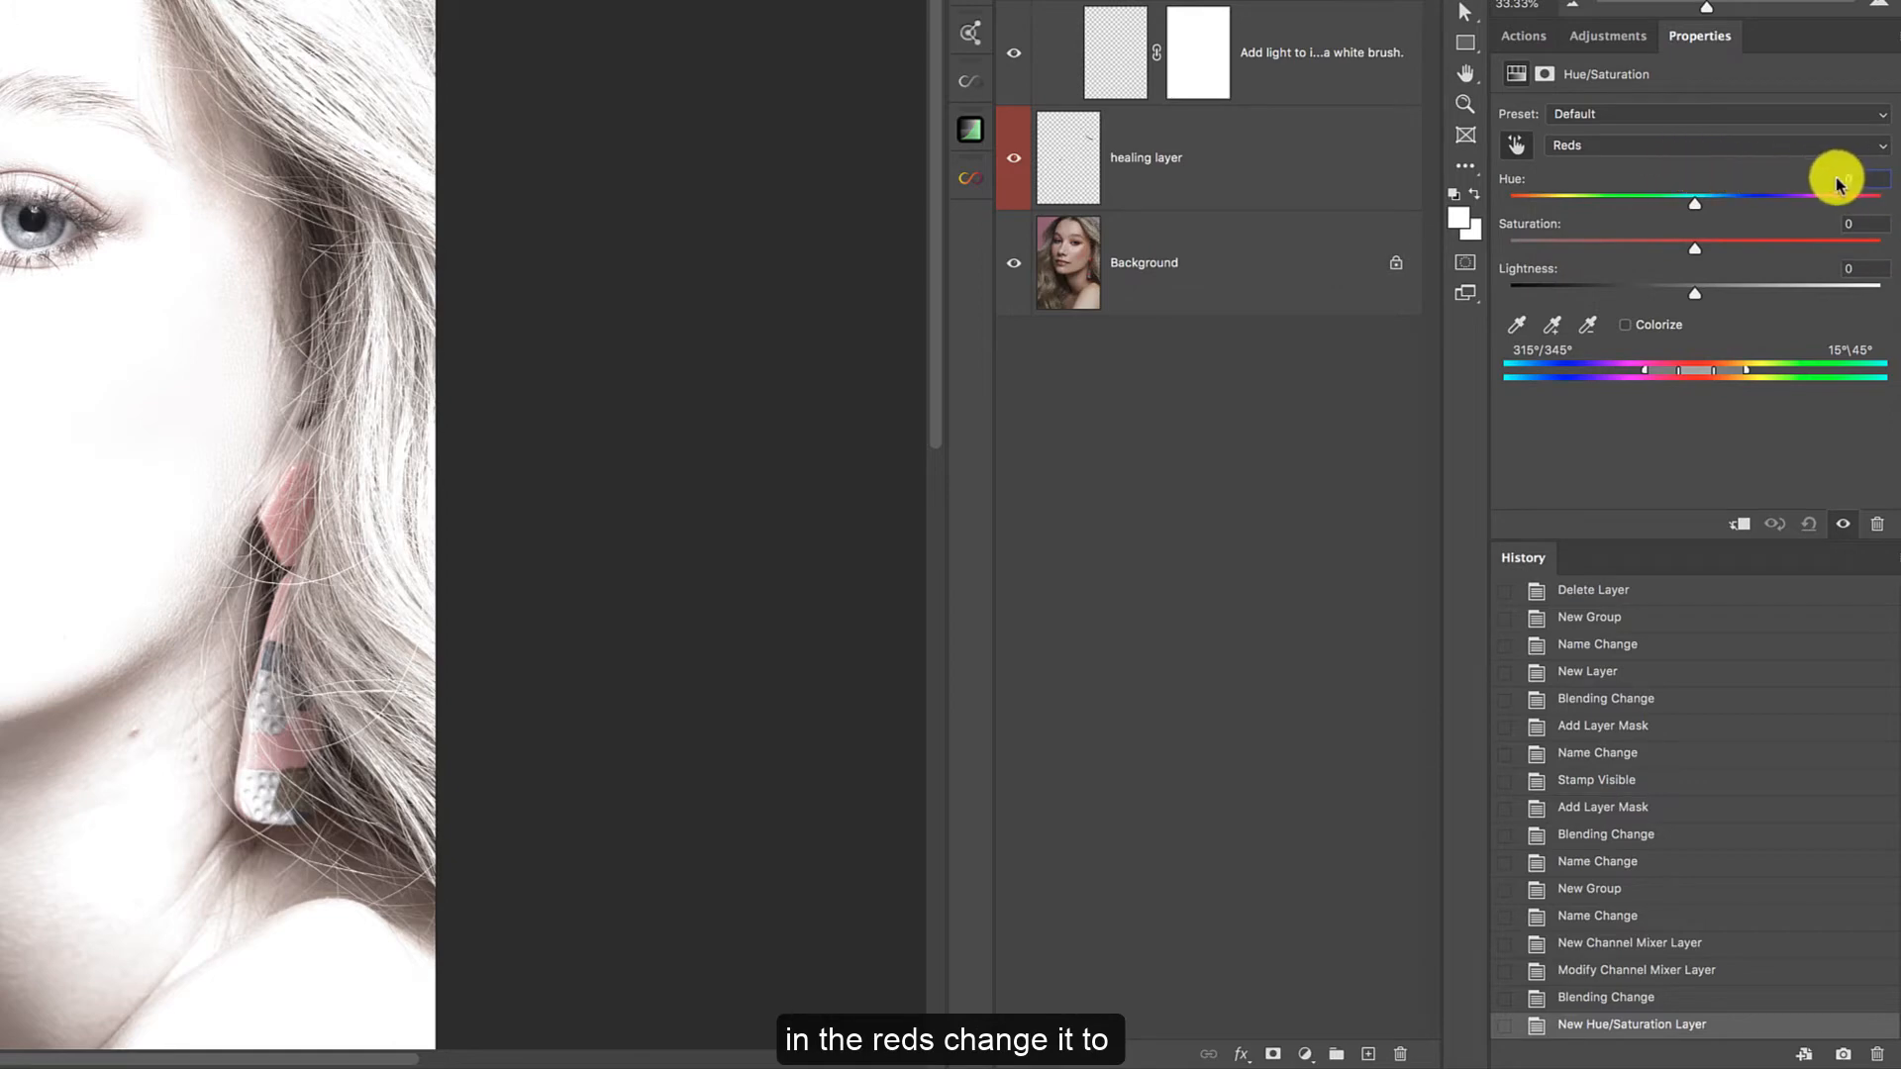
{"action": "type", "text": "19"}
{"action": "key", "text": "Tab"}
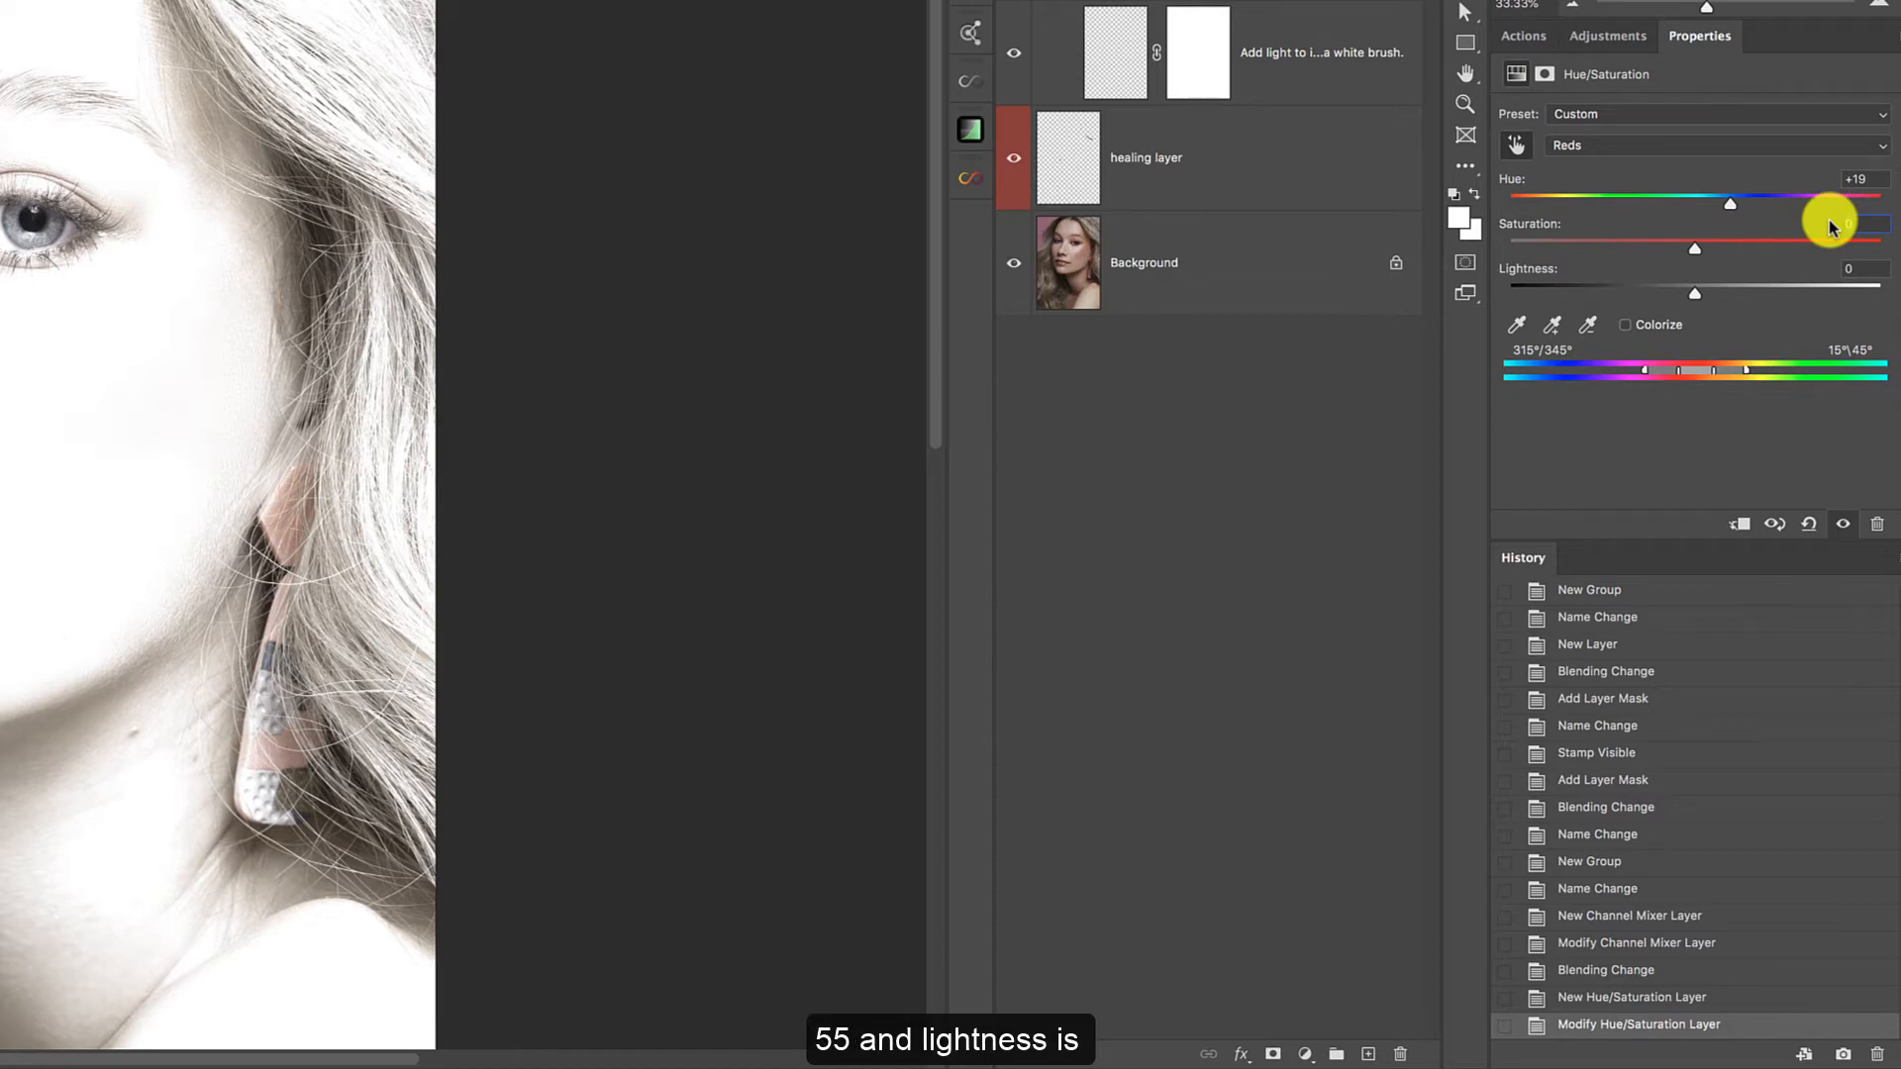
{"action": "type", "text": "55"}
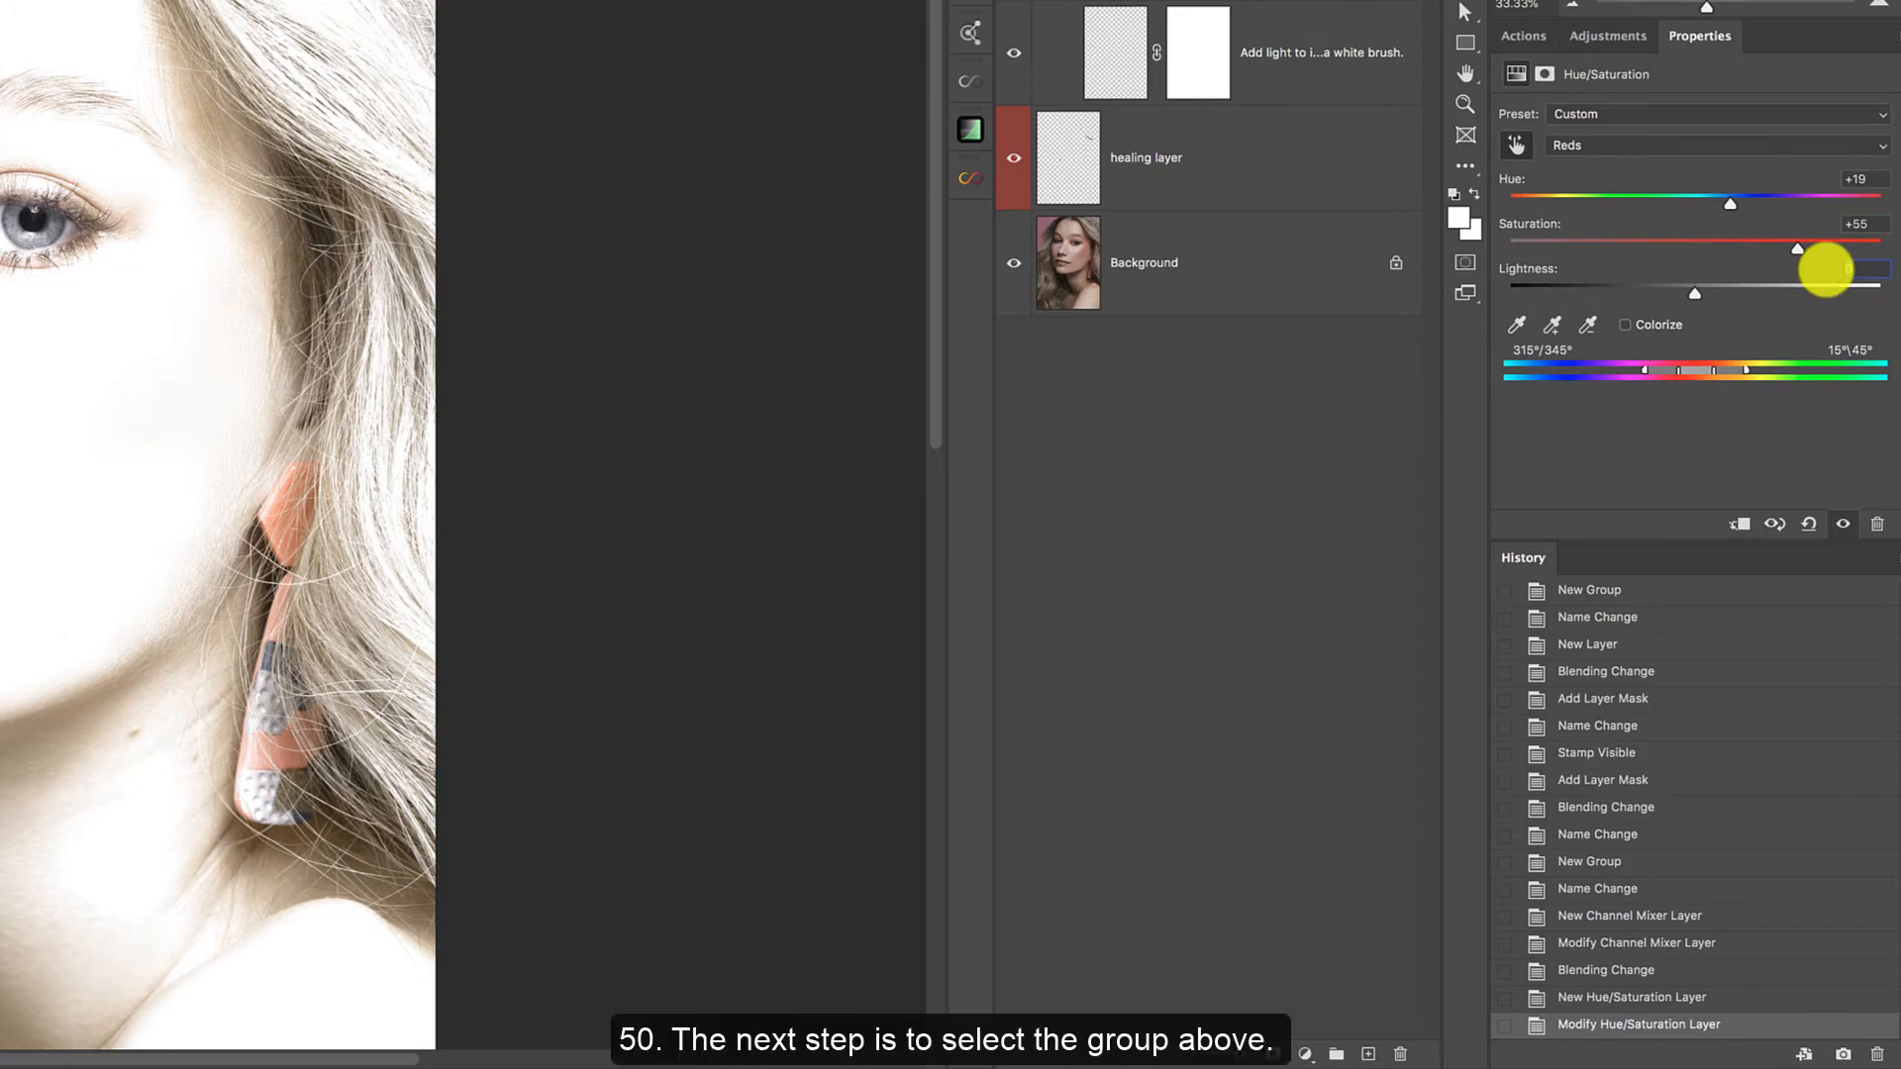
{"action": "key", "text": "Tab"}
{"action": "type", "text": "50"}
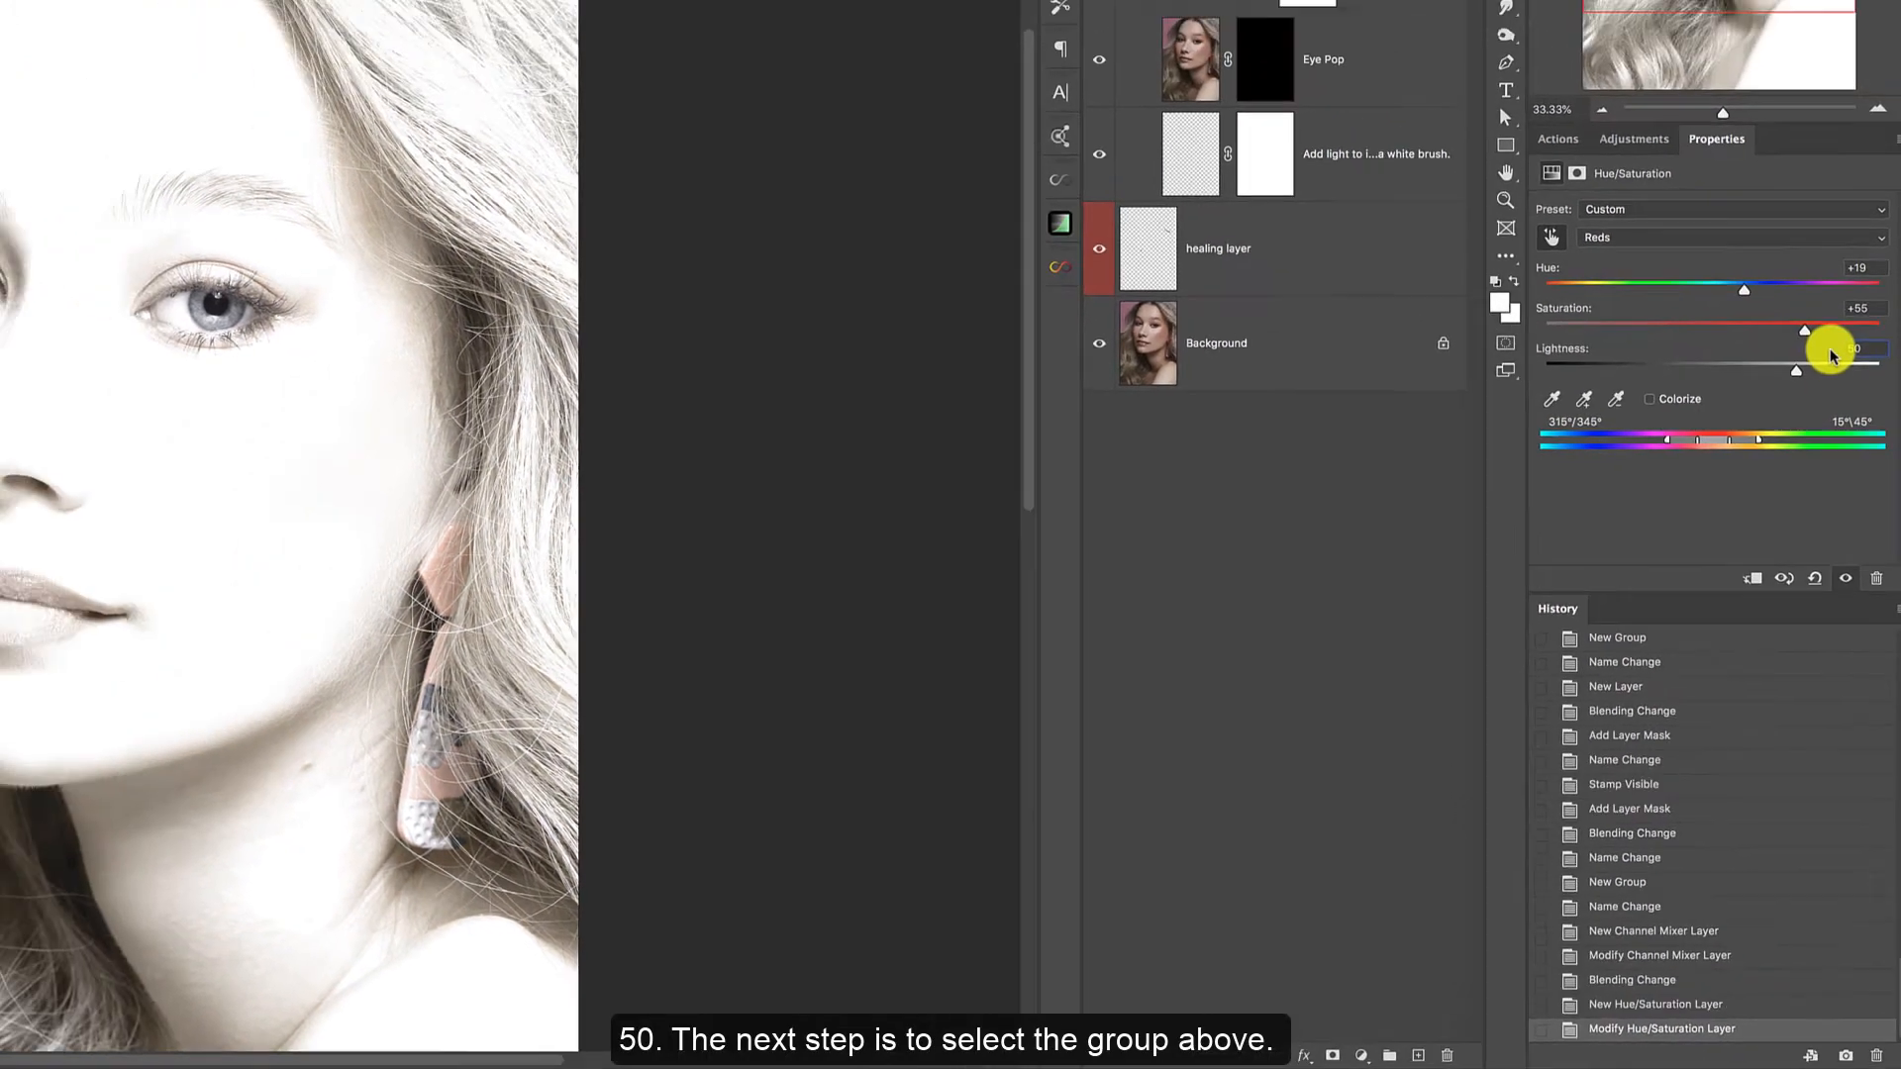
{"action": "key", "text": "alt+bracketright"}
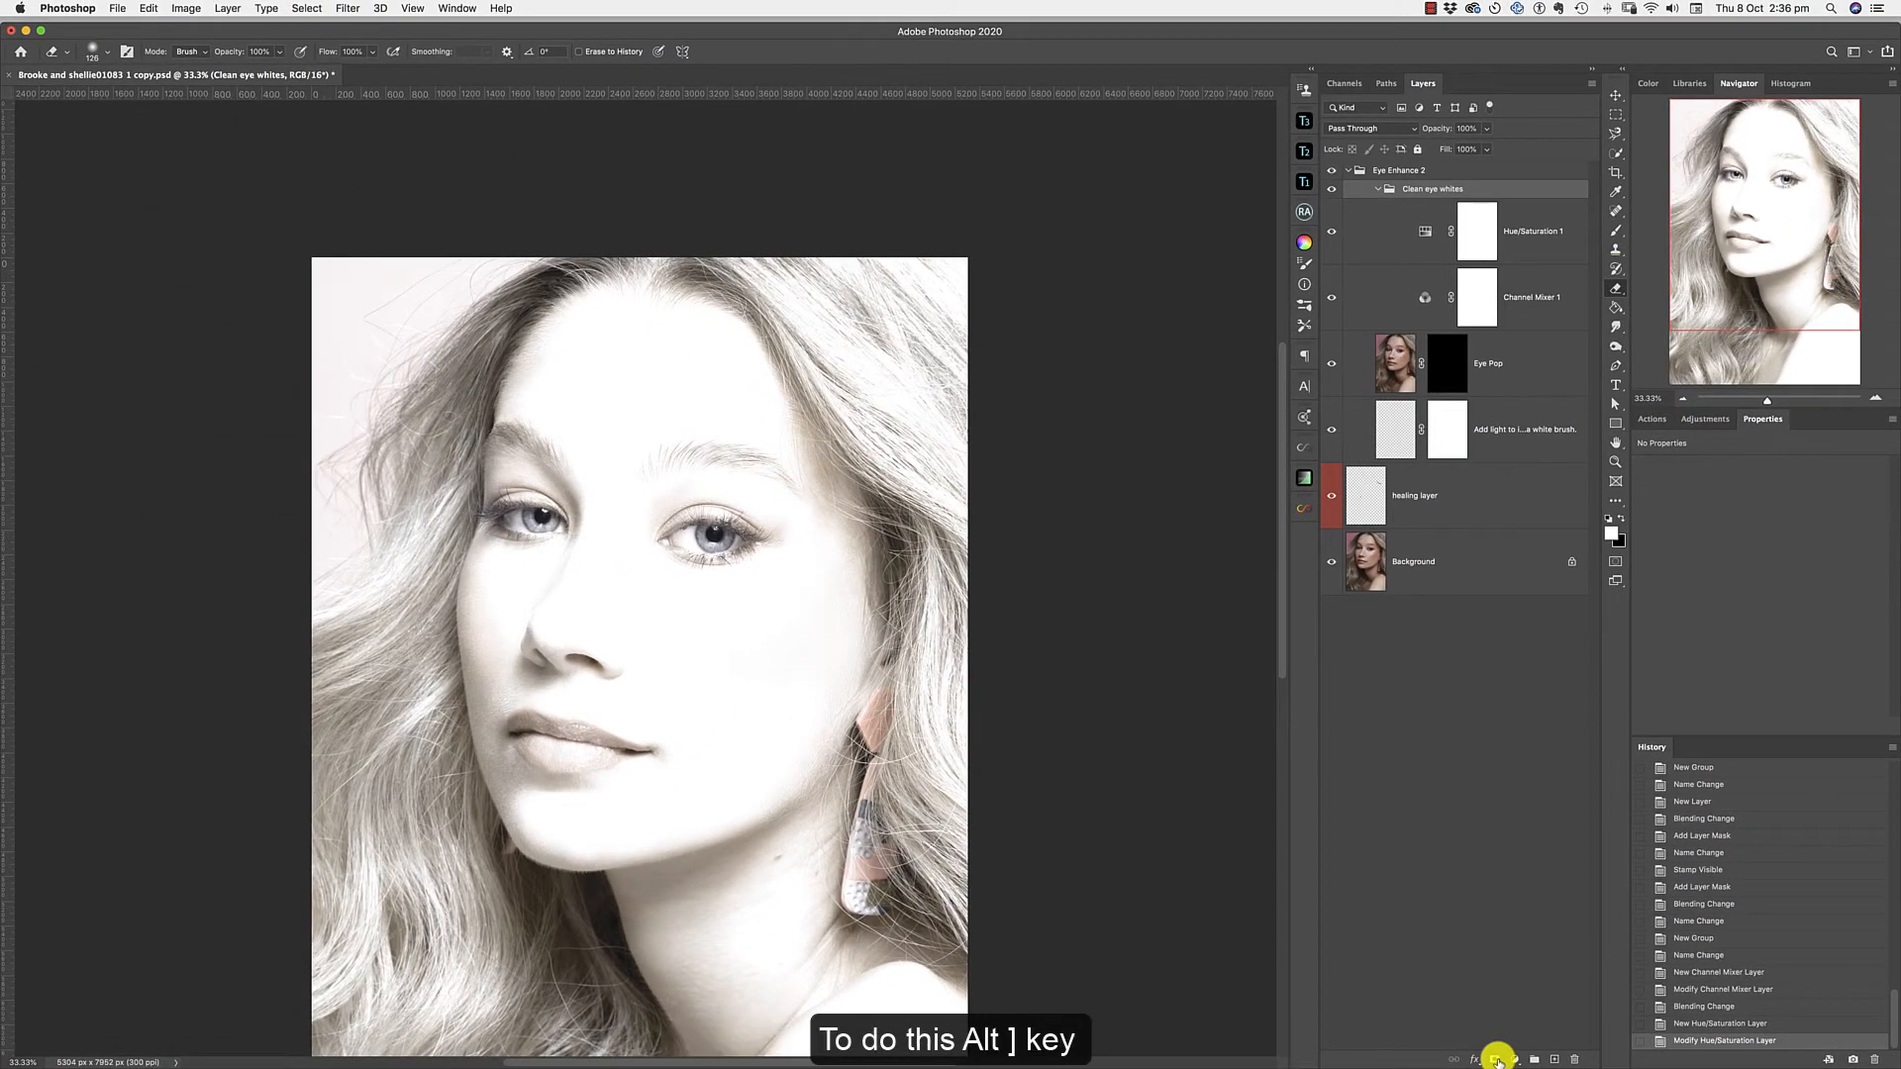
{"action": "left_click", "coordinate": [1498, 1060], "text": "alt"}
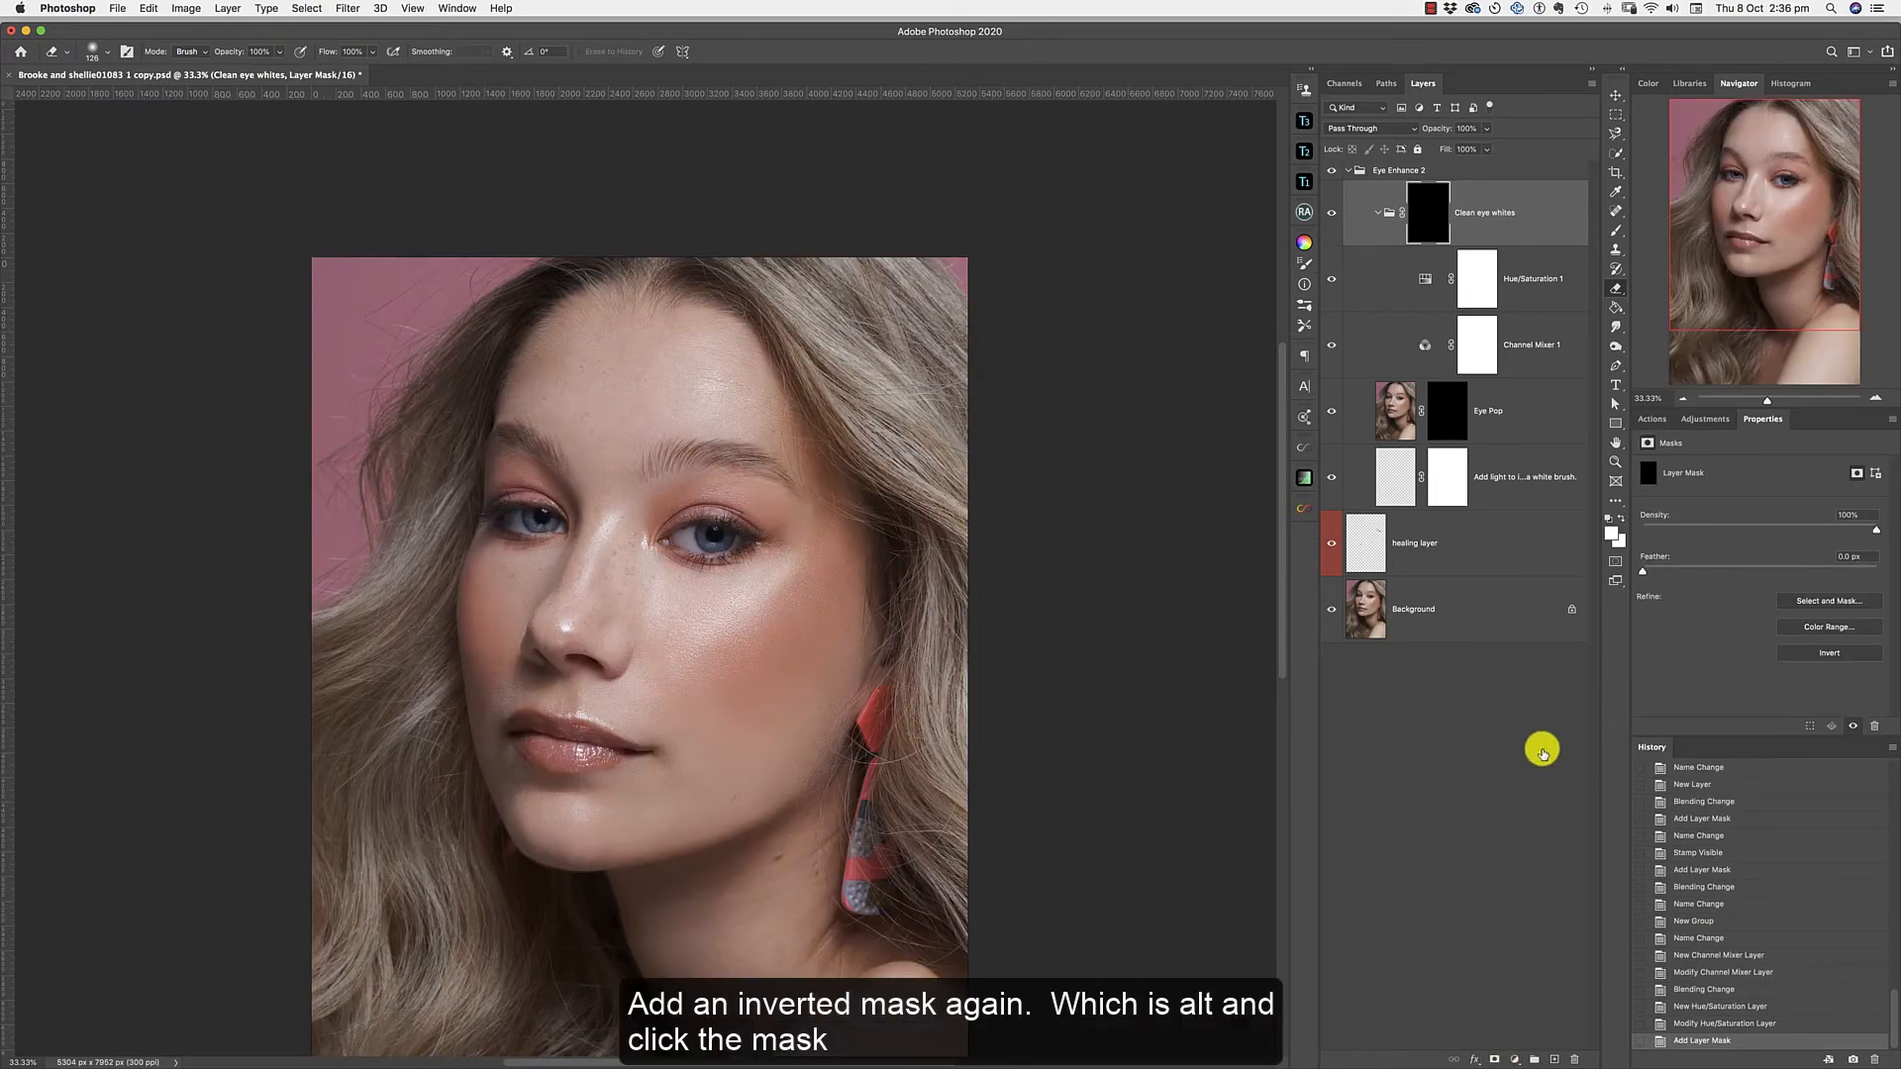
{"action": "left_click", "coordinate": [1617, 237]}
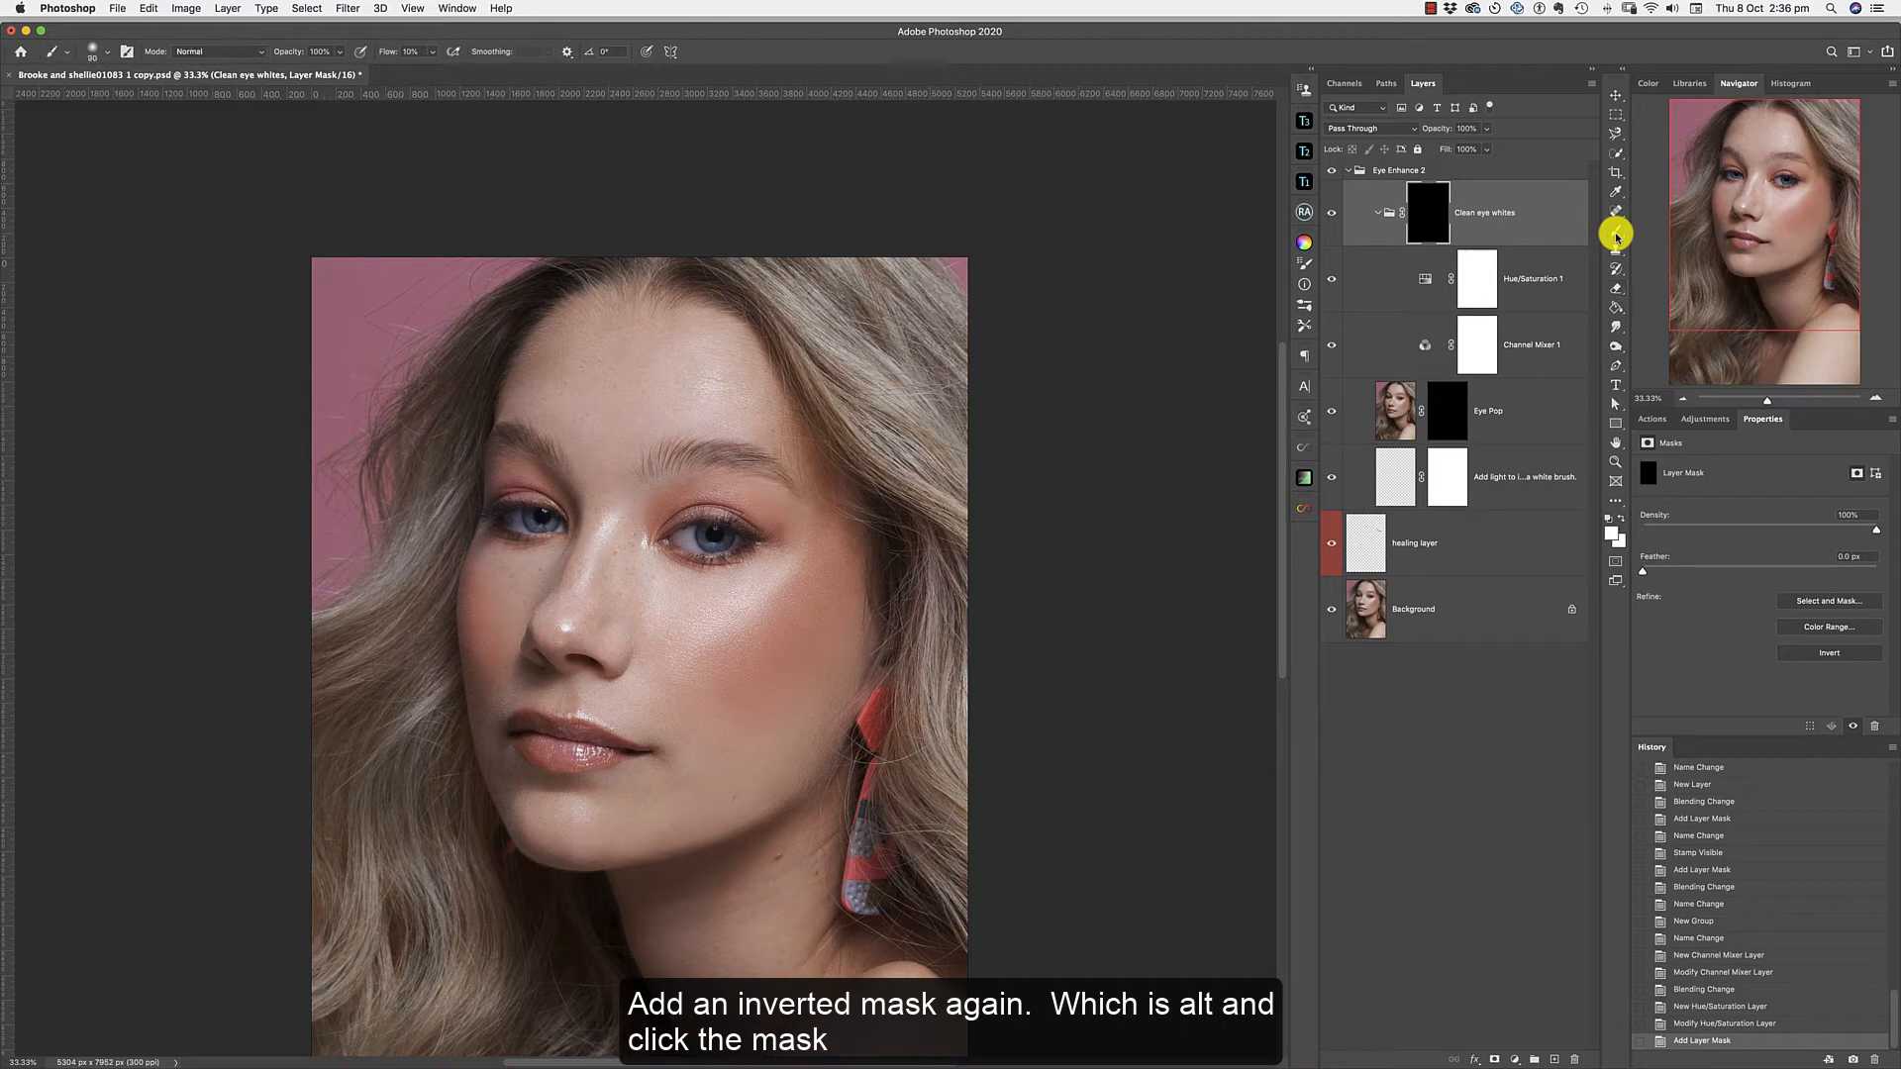
{"action": "left_click", "coordinate": [1305, 306]}
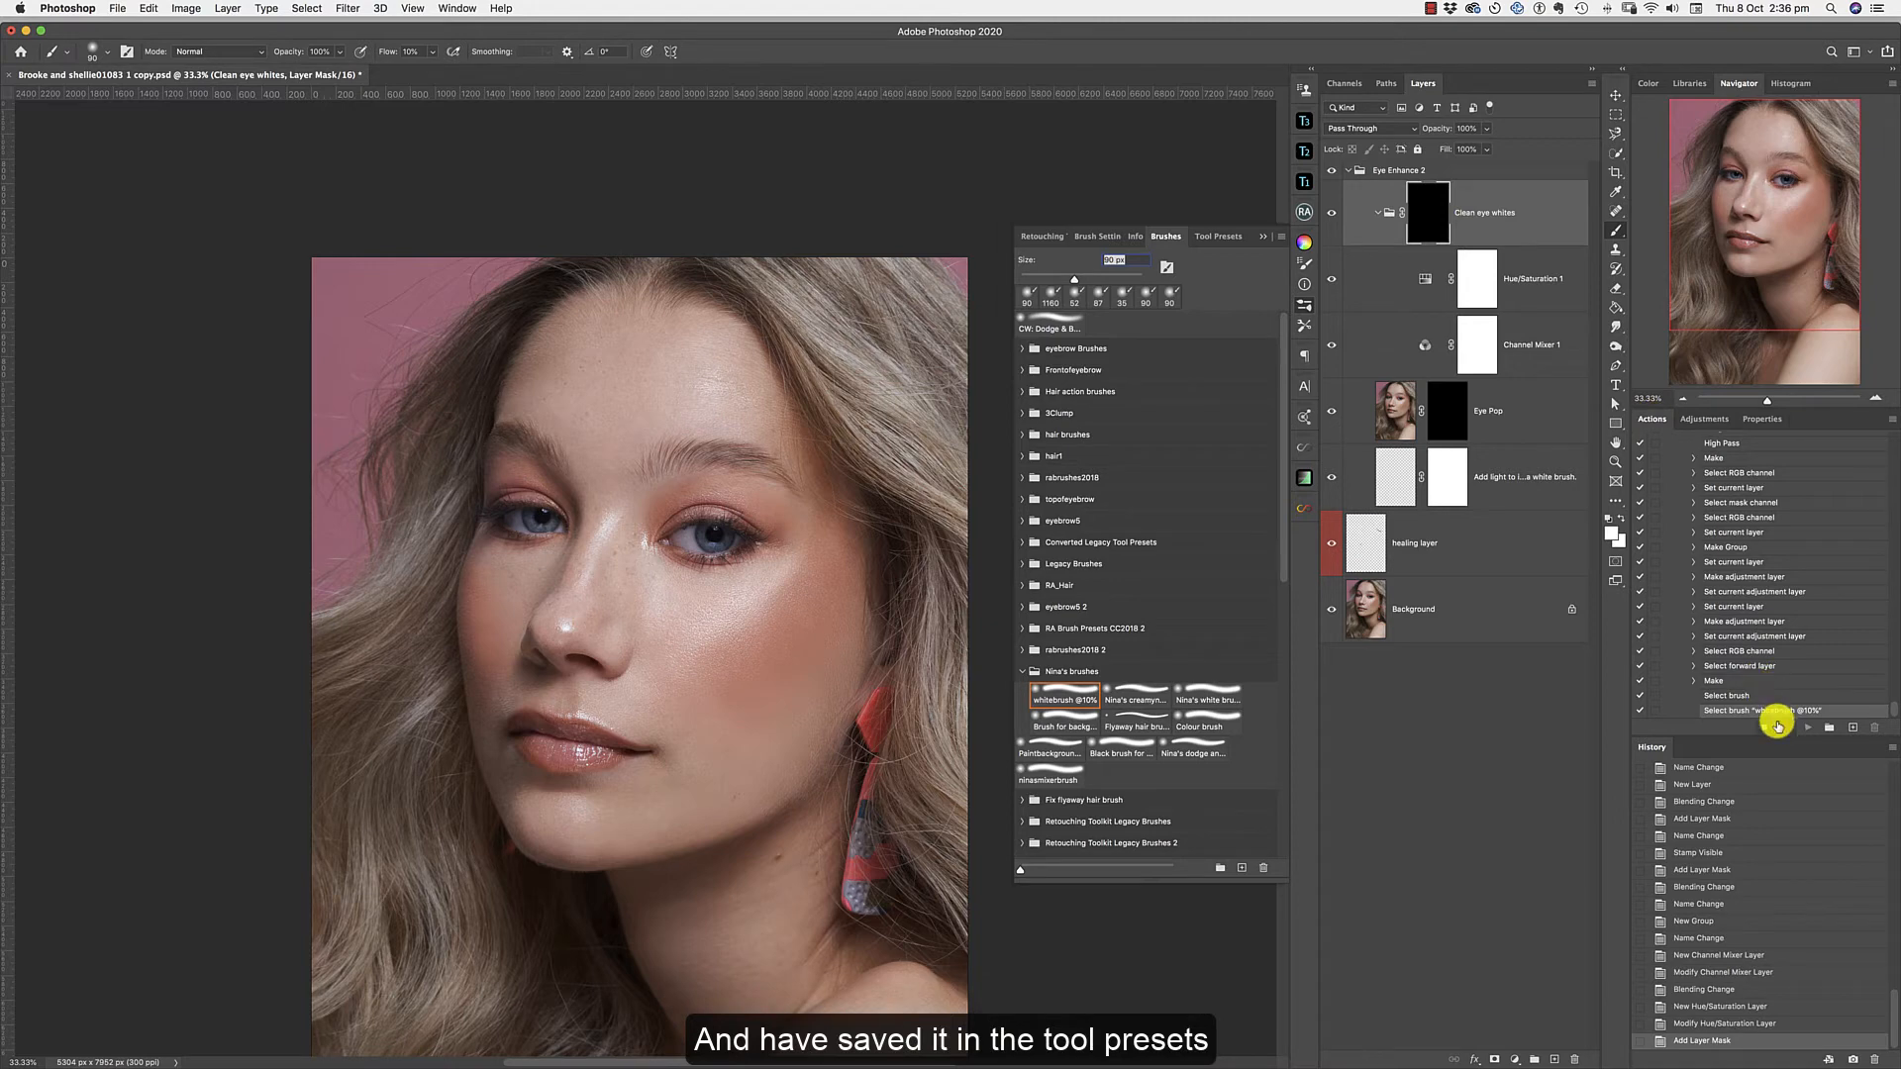
Stop recording the Eye Enhance 2 action and delete the Eye Enhance 2 layer group.
{"action": "scroll", "coordinate": [1778, 726], "scroll_direction": "up", "scroll_amount": 5}
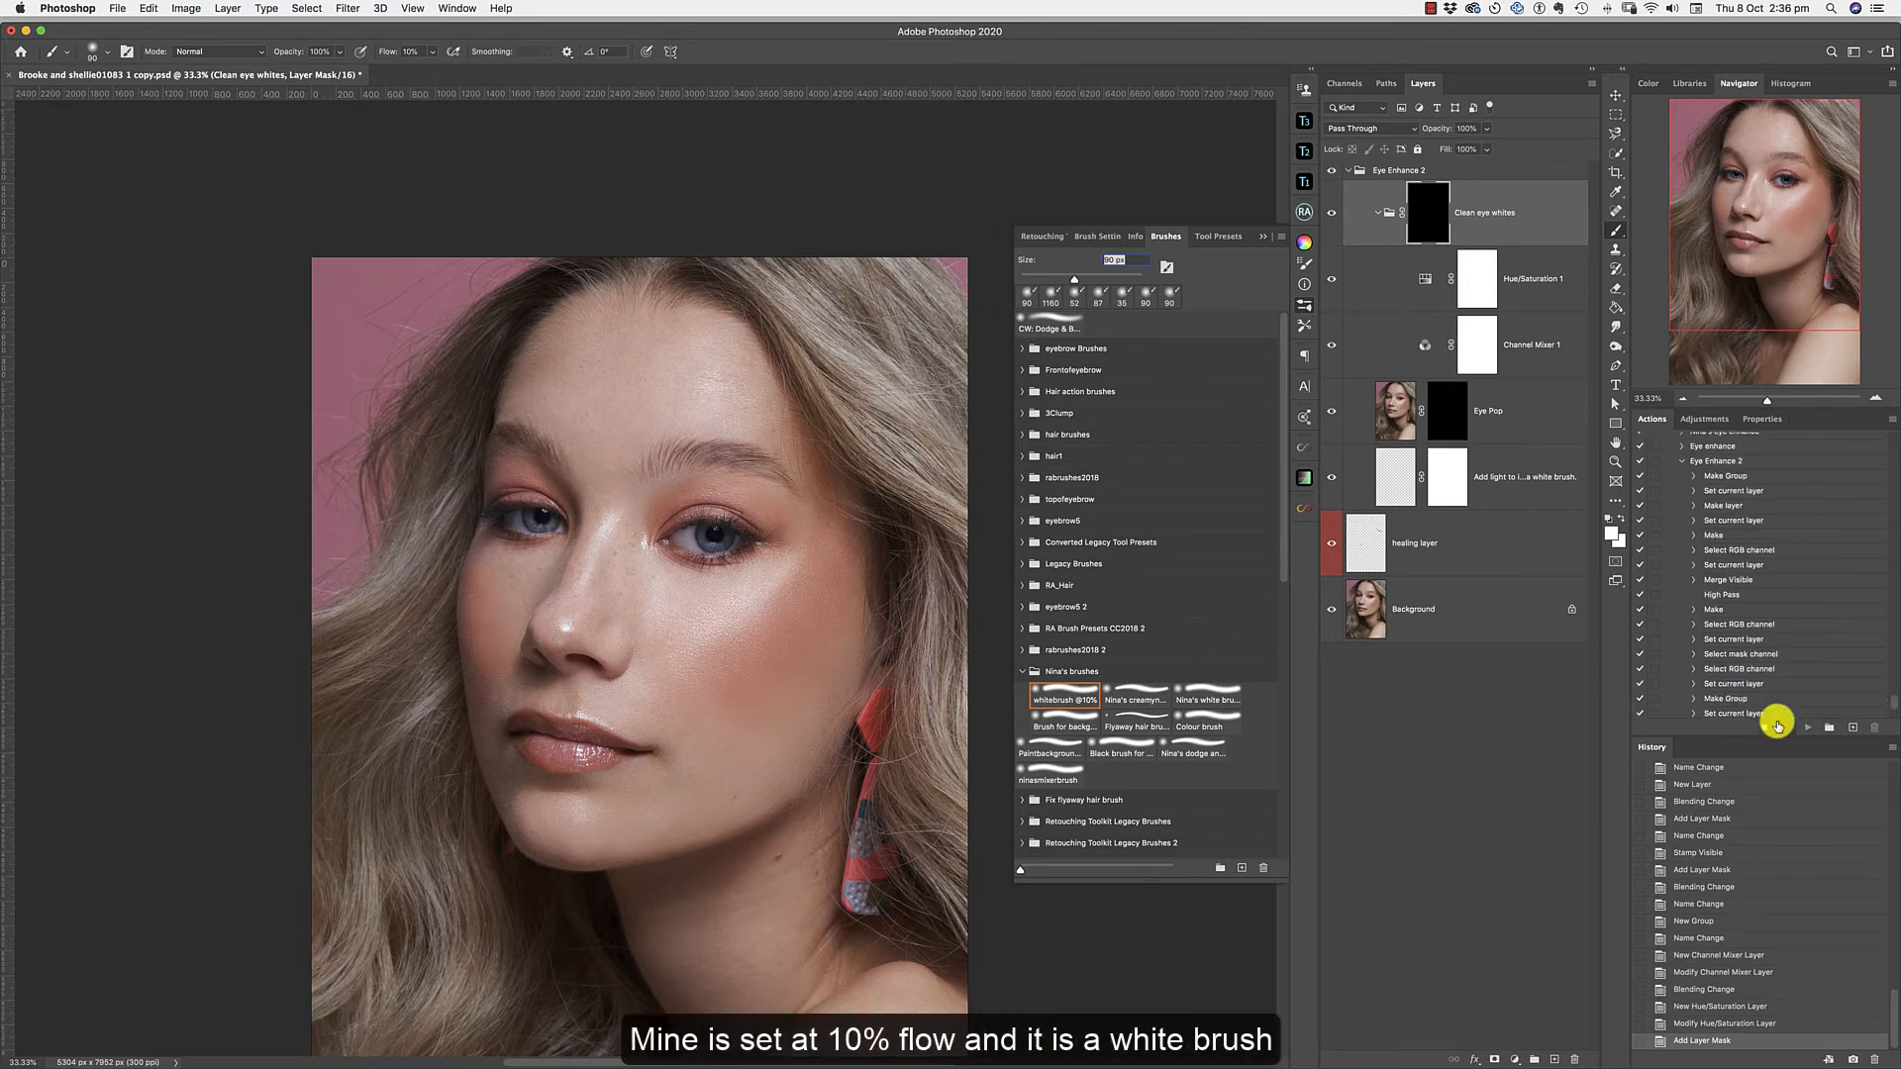
{"action": "left_click", "coordinate": [1681, 461]}
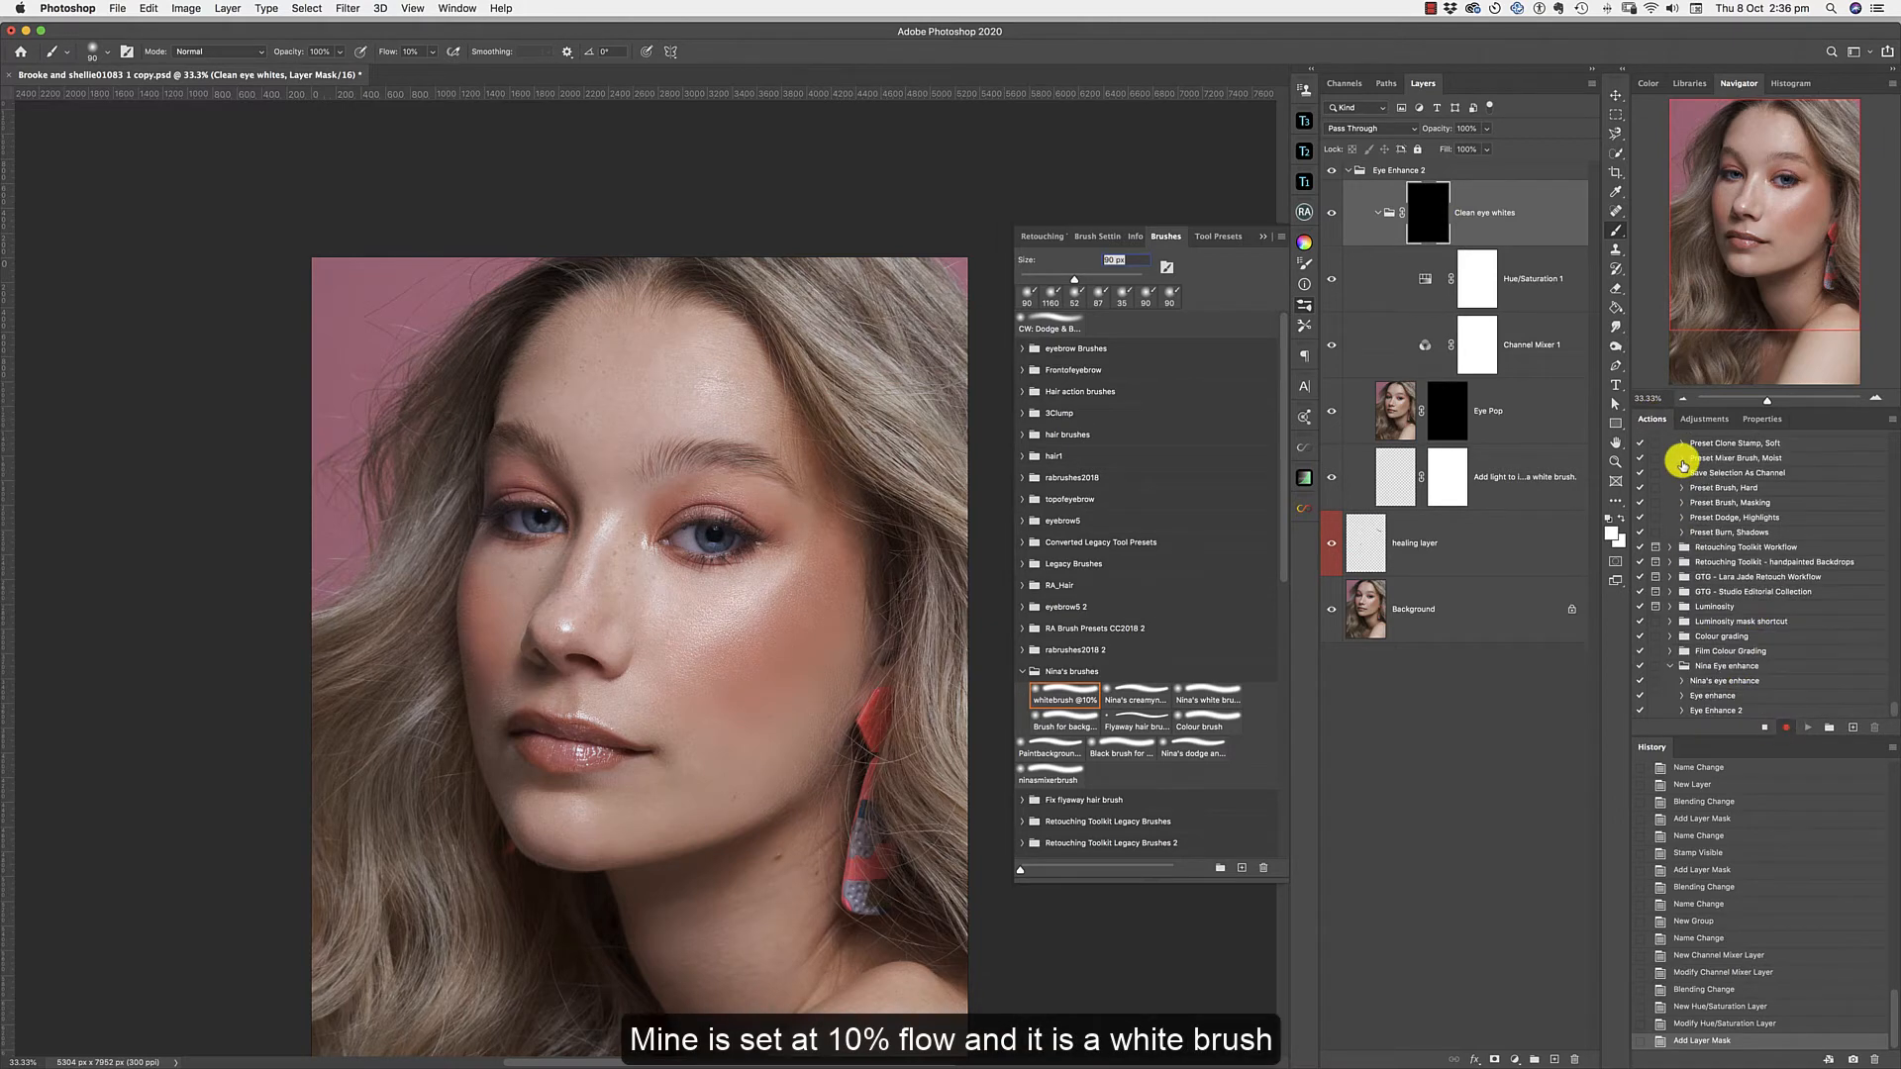
{"action": "left_click", "coordinate": [1768, 731]}
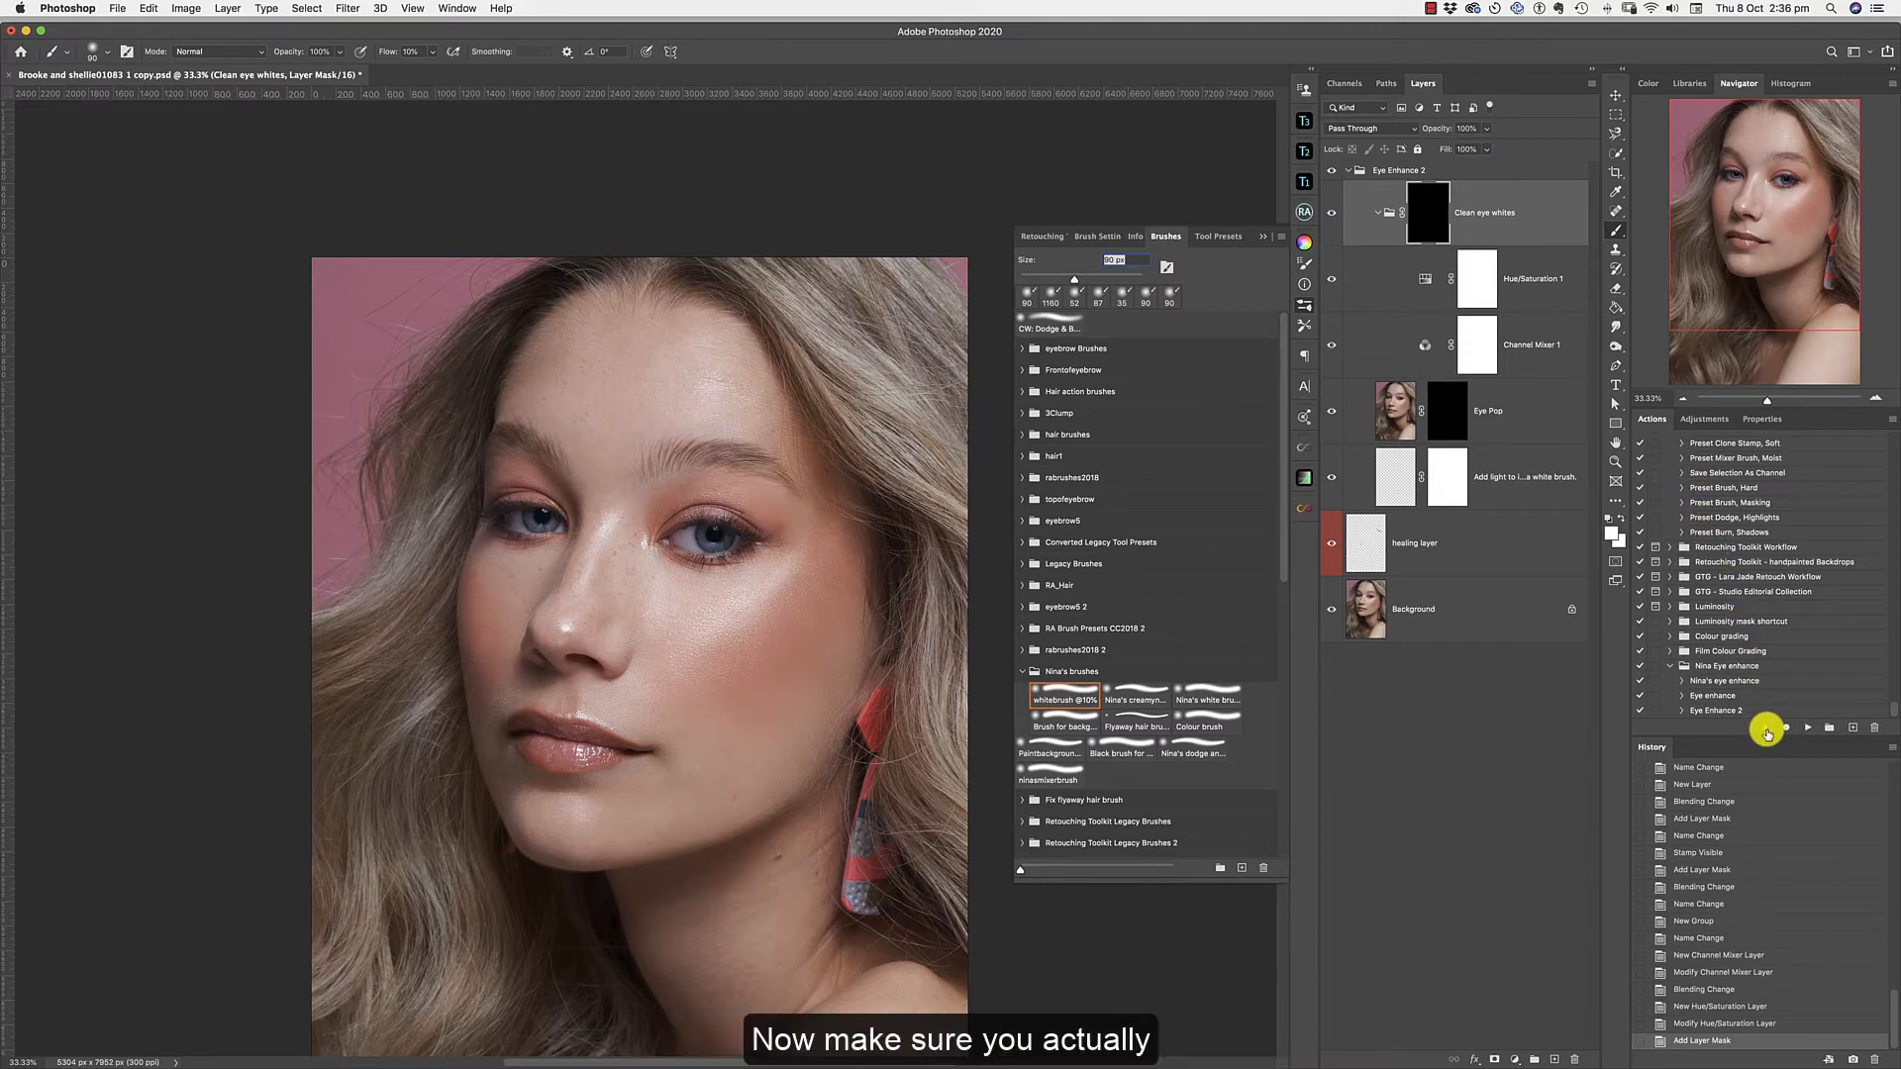
{"action": "left_click", "coordinate": [1349, 171]}
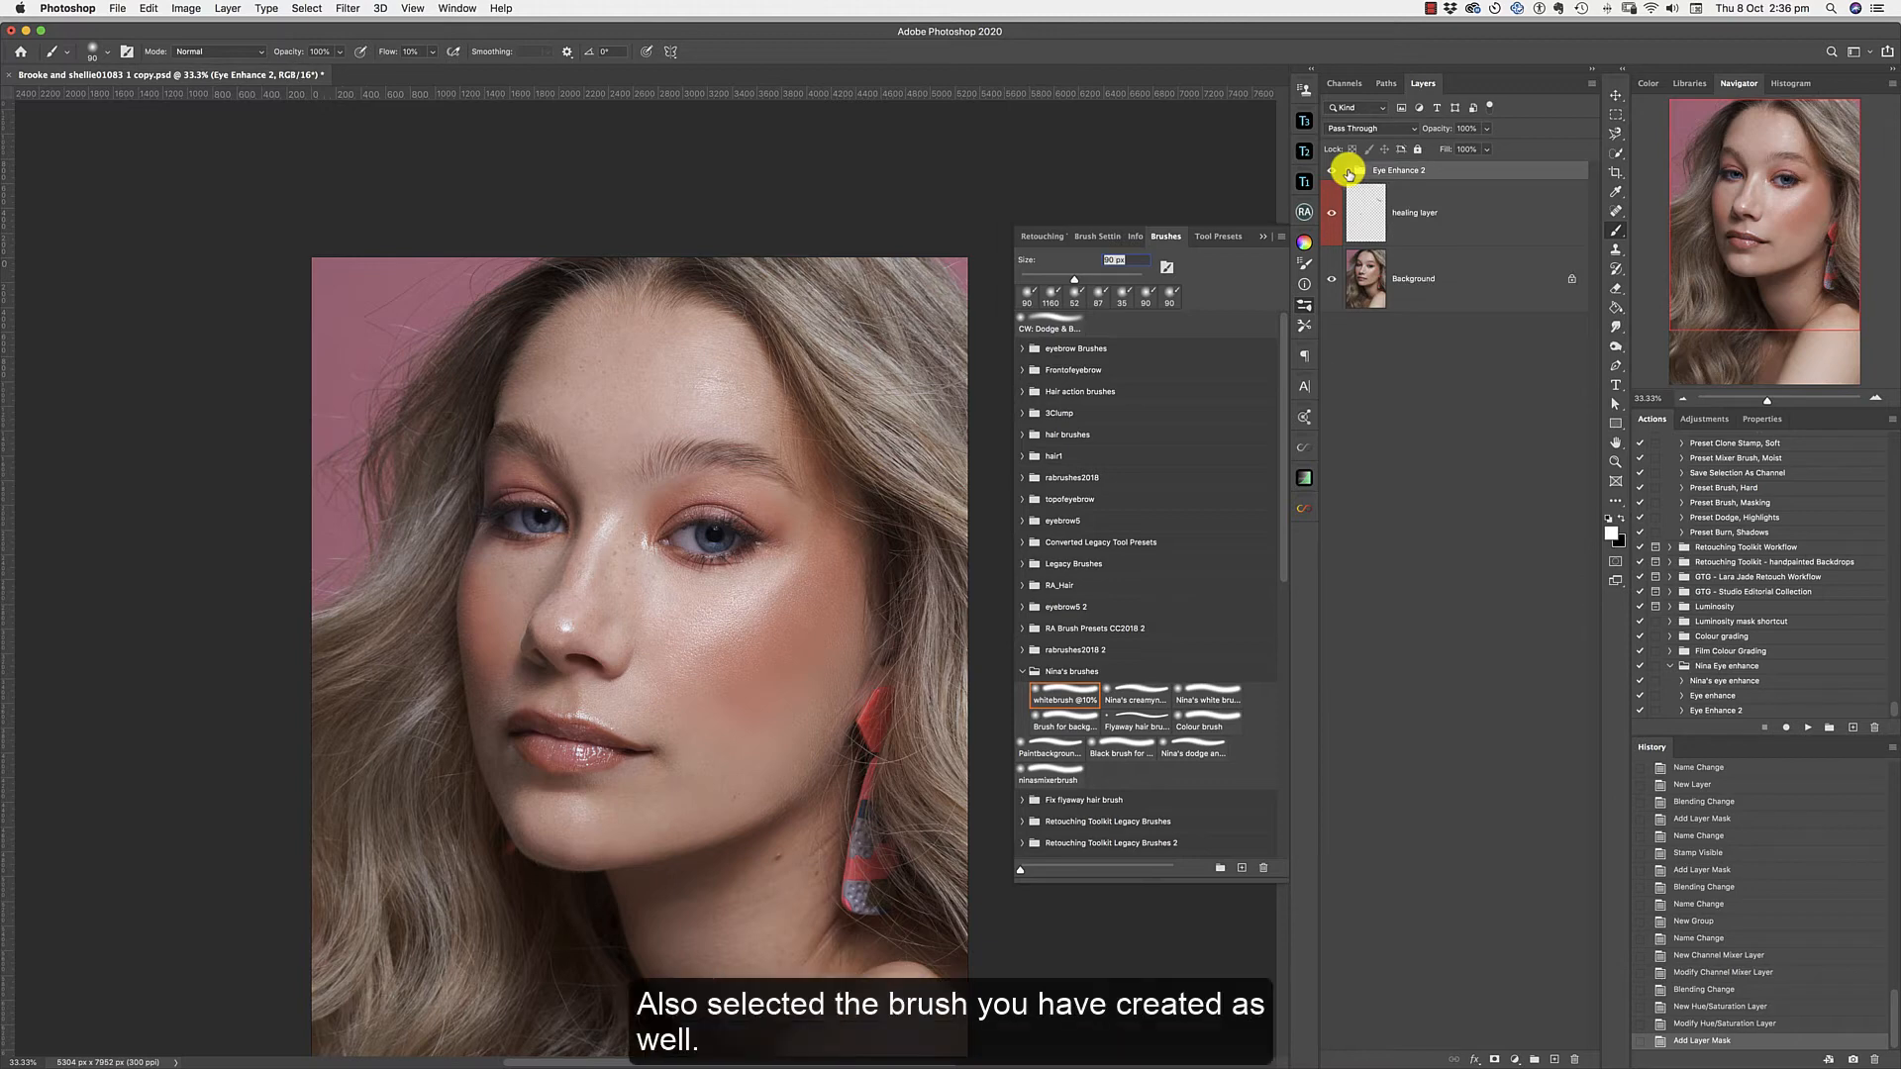
{"action": "key", "text": "Delete"}
Play the Eye Enhance 2 action and accept its High Pass filter.
{"action": "left_click", "coordinate": [1713, 710]}
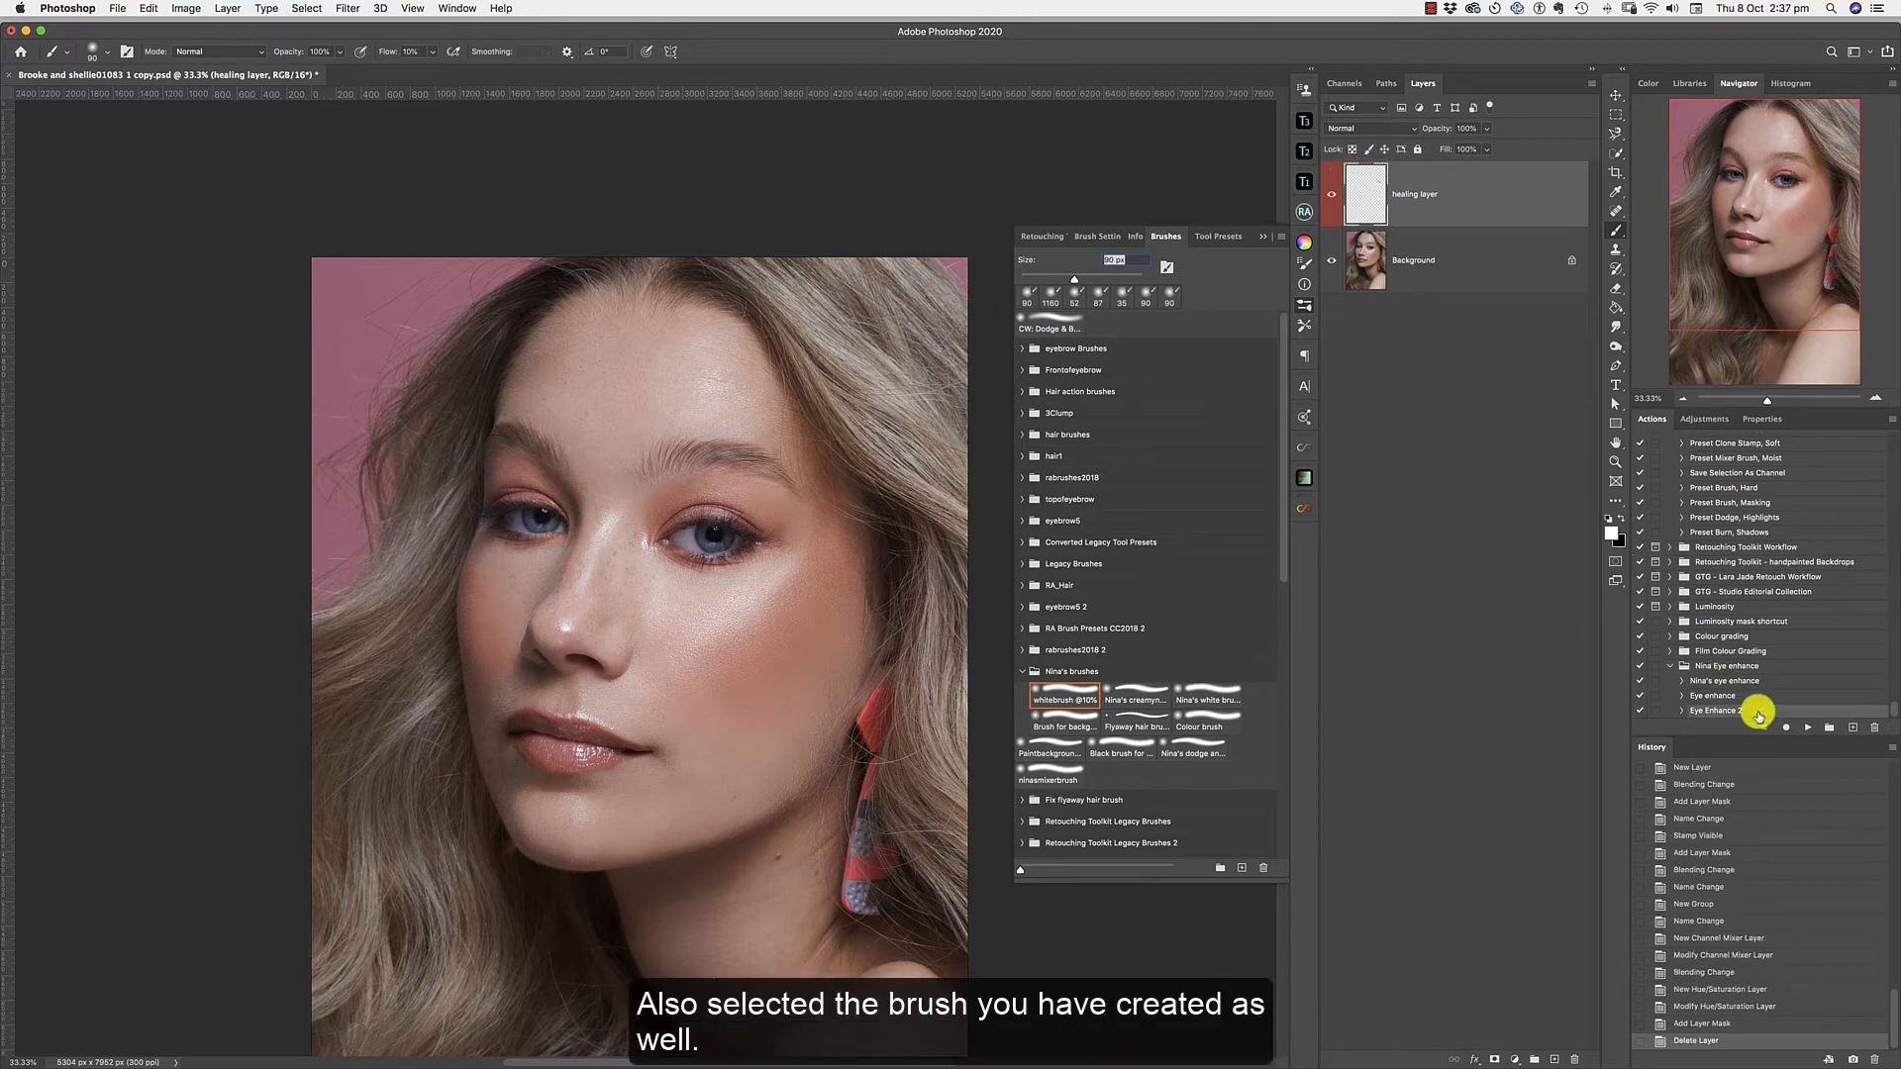
{"action": "left_click", "coordinate": [1807, 729]}
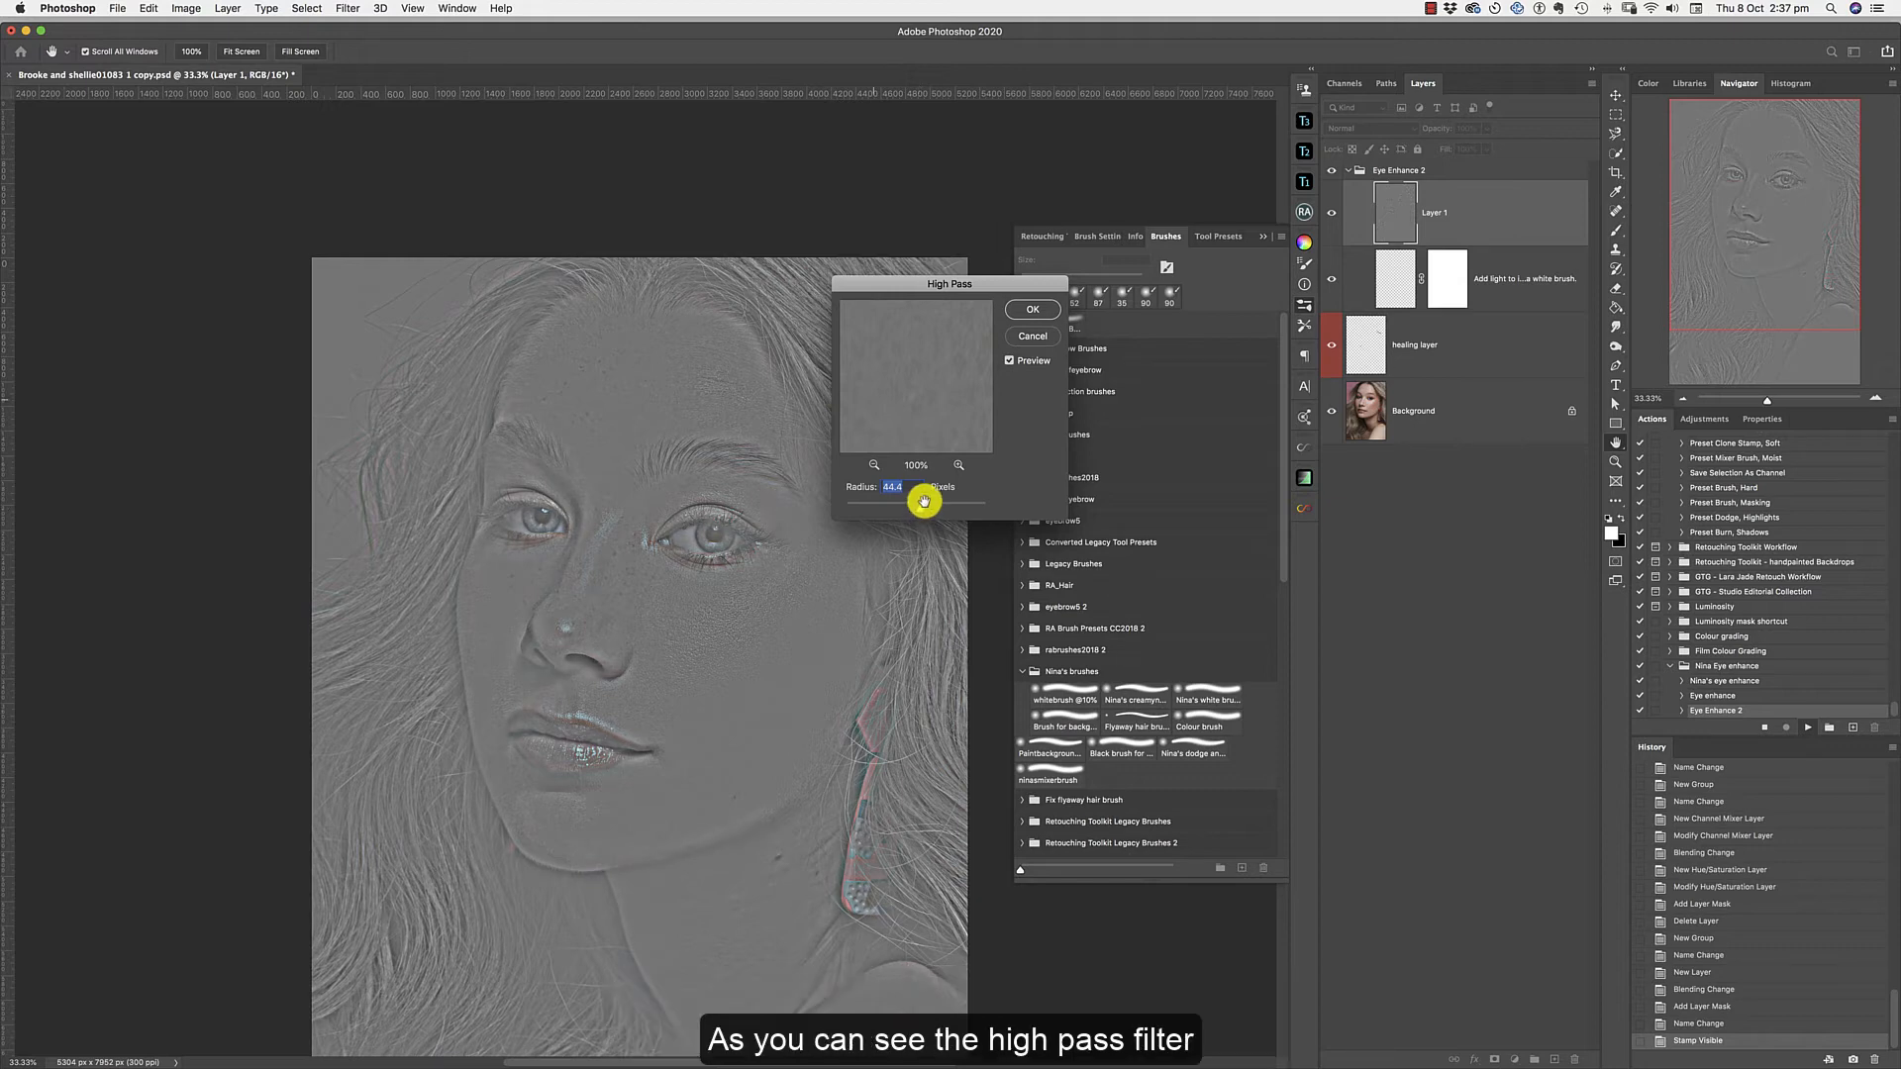
{"action": "left_click", "coordinate": [1027, 312]}
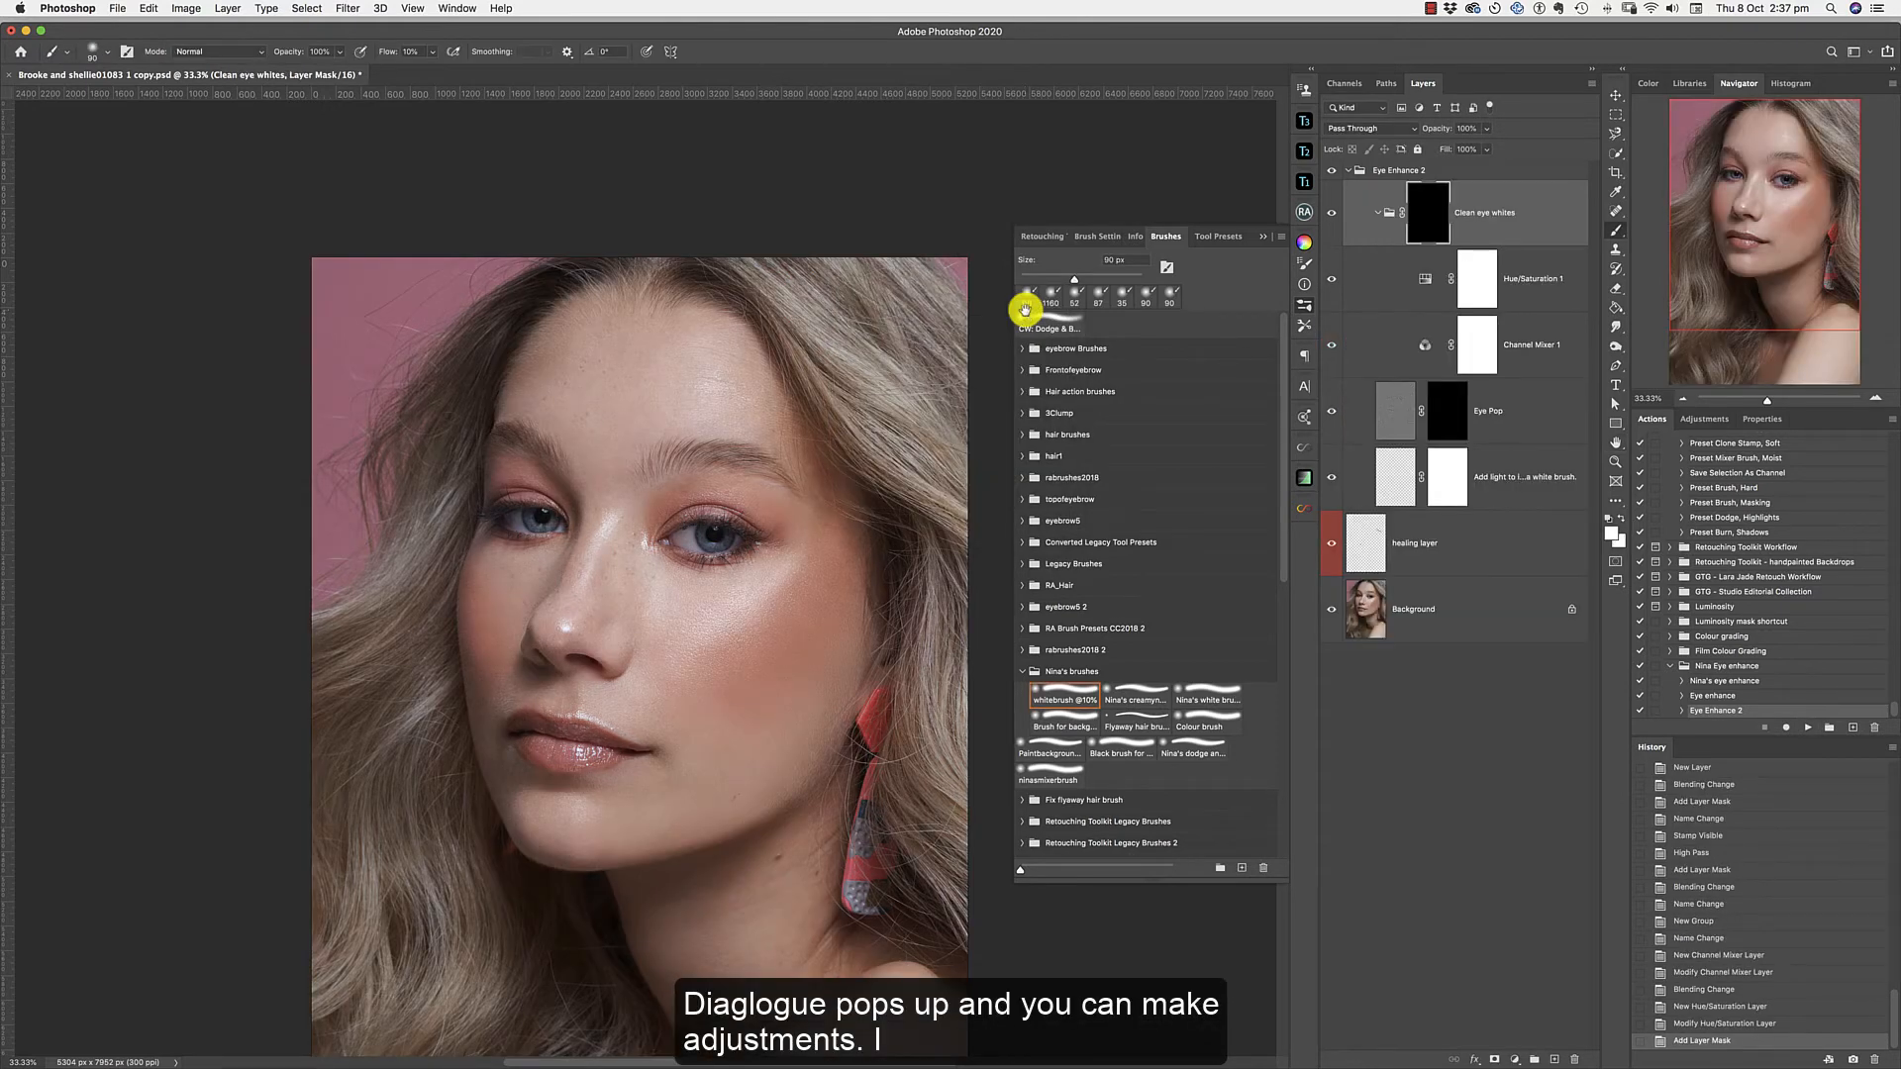
Paint over the whites of both eyes on the Clean eye whites group mask with the white brush at 41 px.
{"action": "left_click", "coordinate": [1877, 400]}
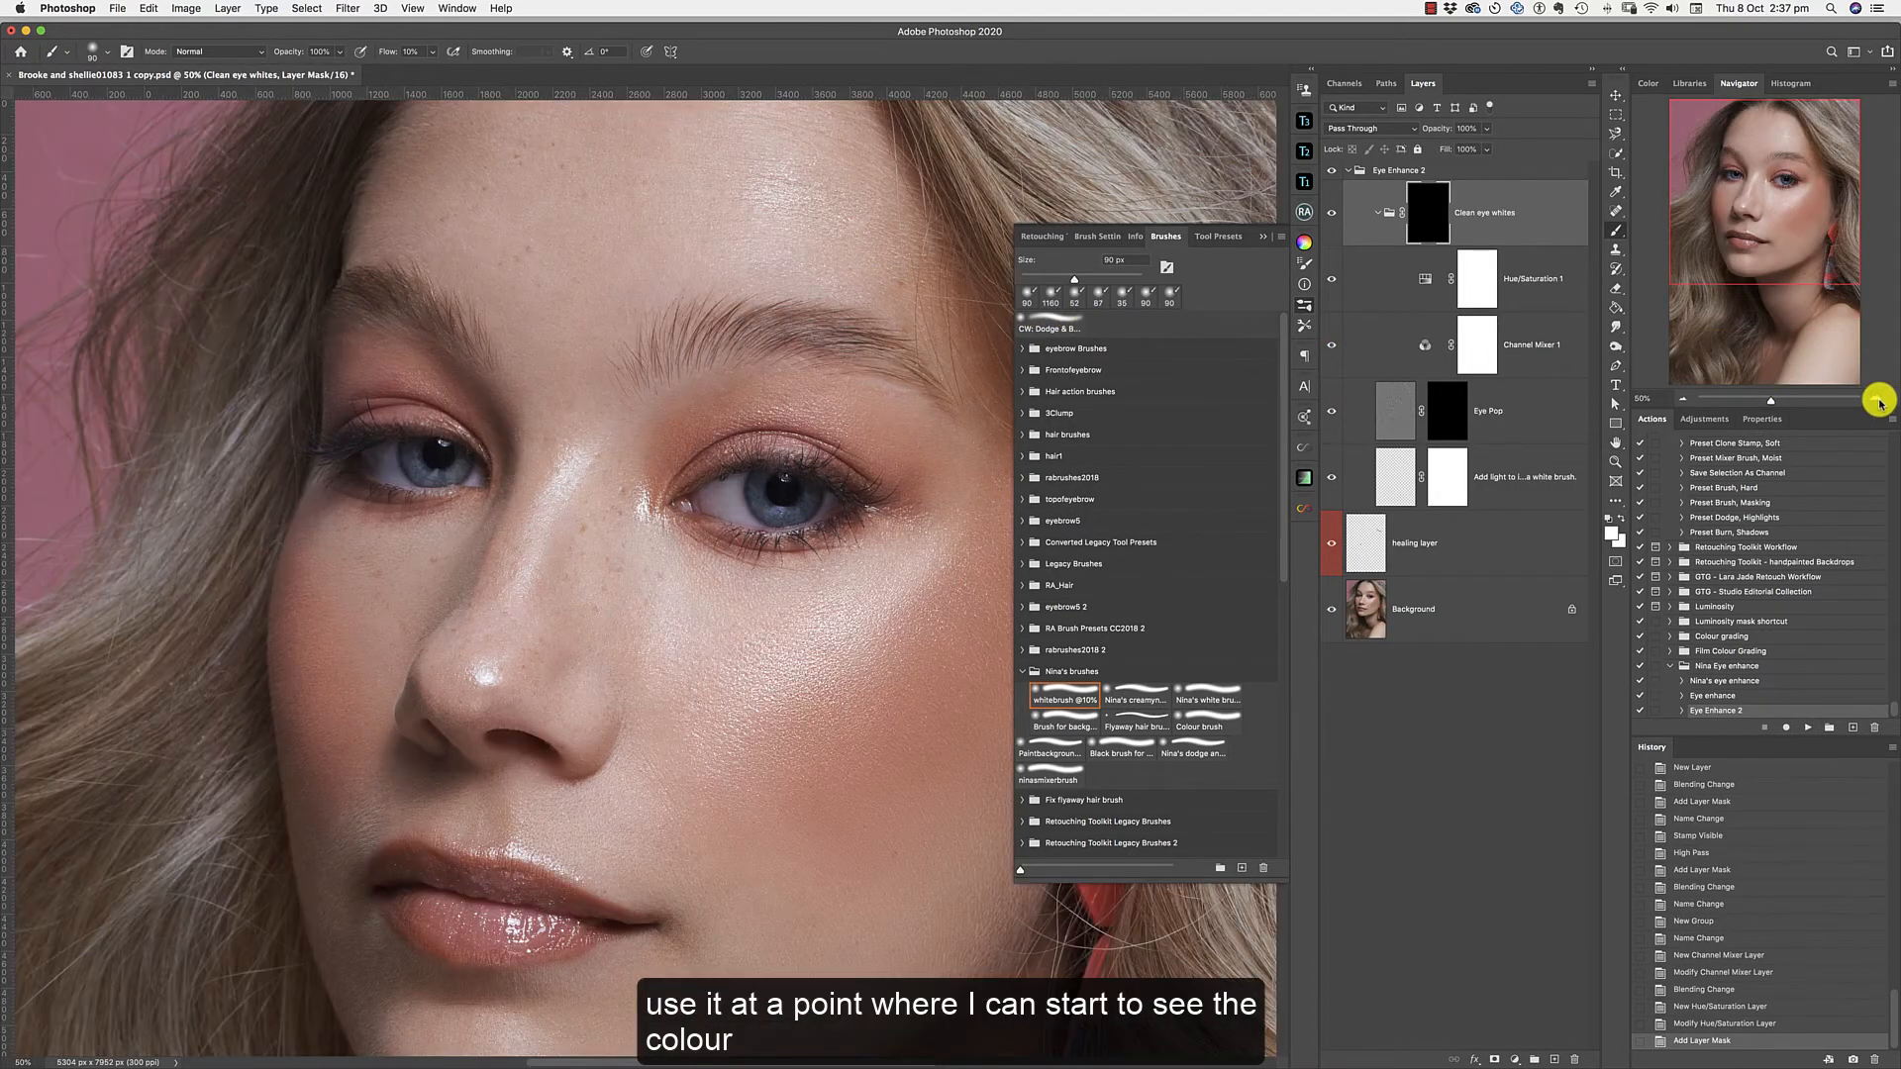
{"action": "left_click", "coordinate": [1879, 401]}
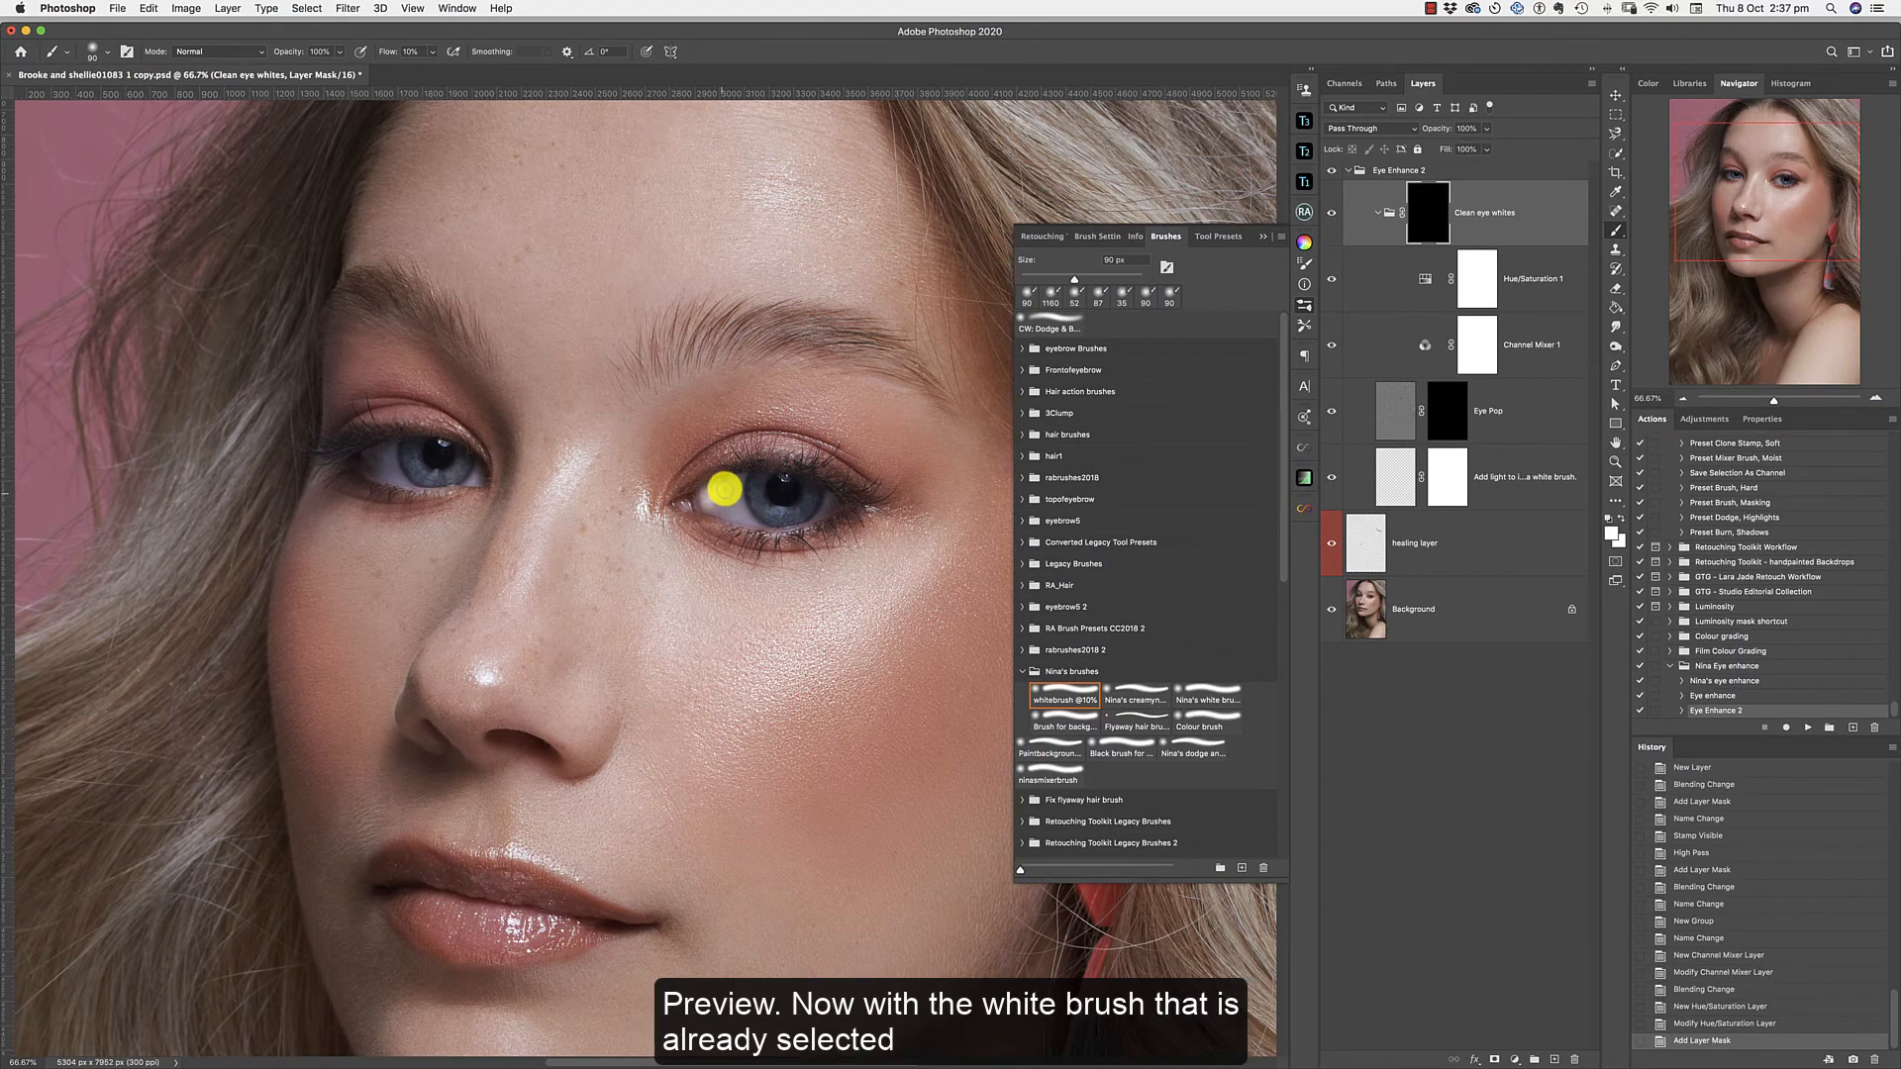
{"action": "mouse_move", "coordinate": [715, 507]}
{"action": "left_mouse_down"}
{"action": "mouse_move", "coordinate": [742, 514]}
{"action": "mouse_move", "coordinate": [730, 503]}
{"action": "left_mouse_up"}
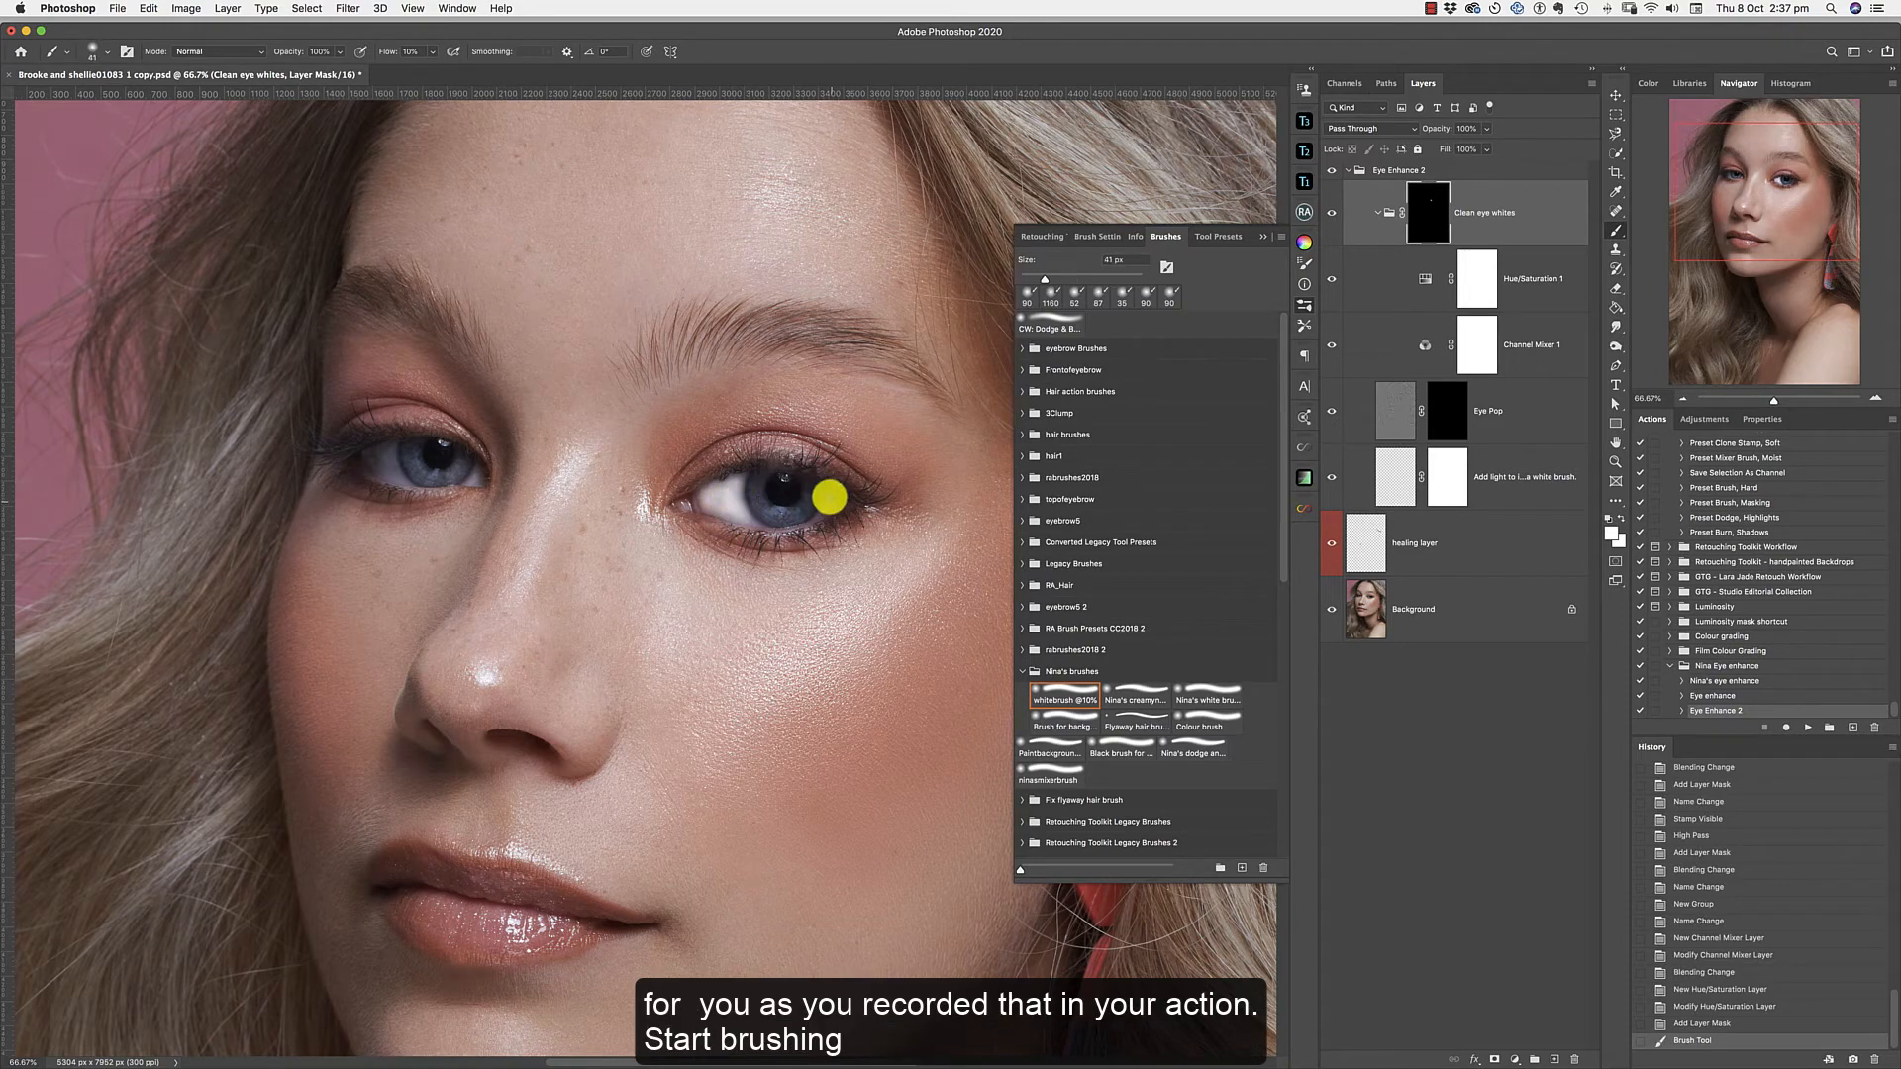
{"action": "left_click_drag", "start_coordinate": [830, 495], "coordinate": [836, 496]}
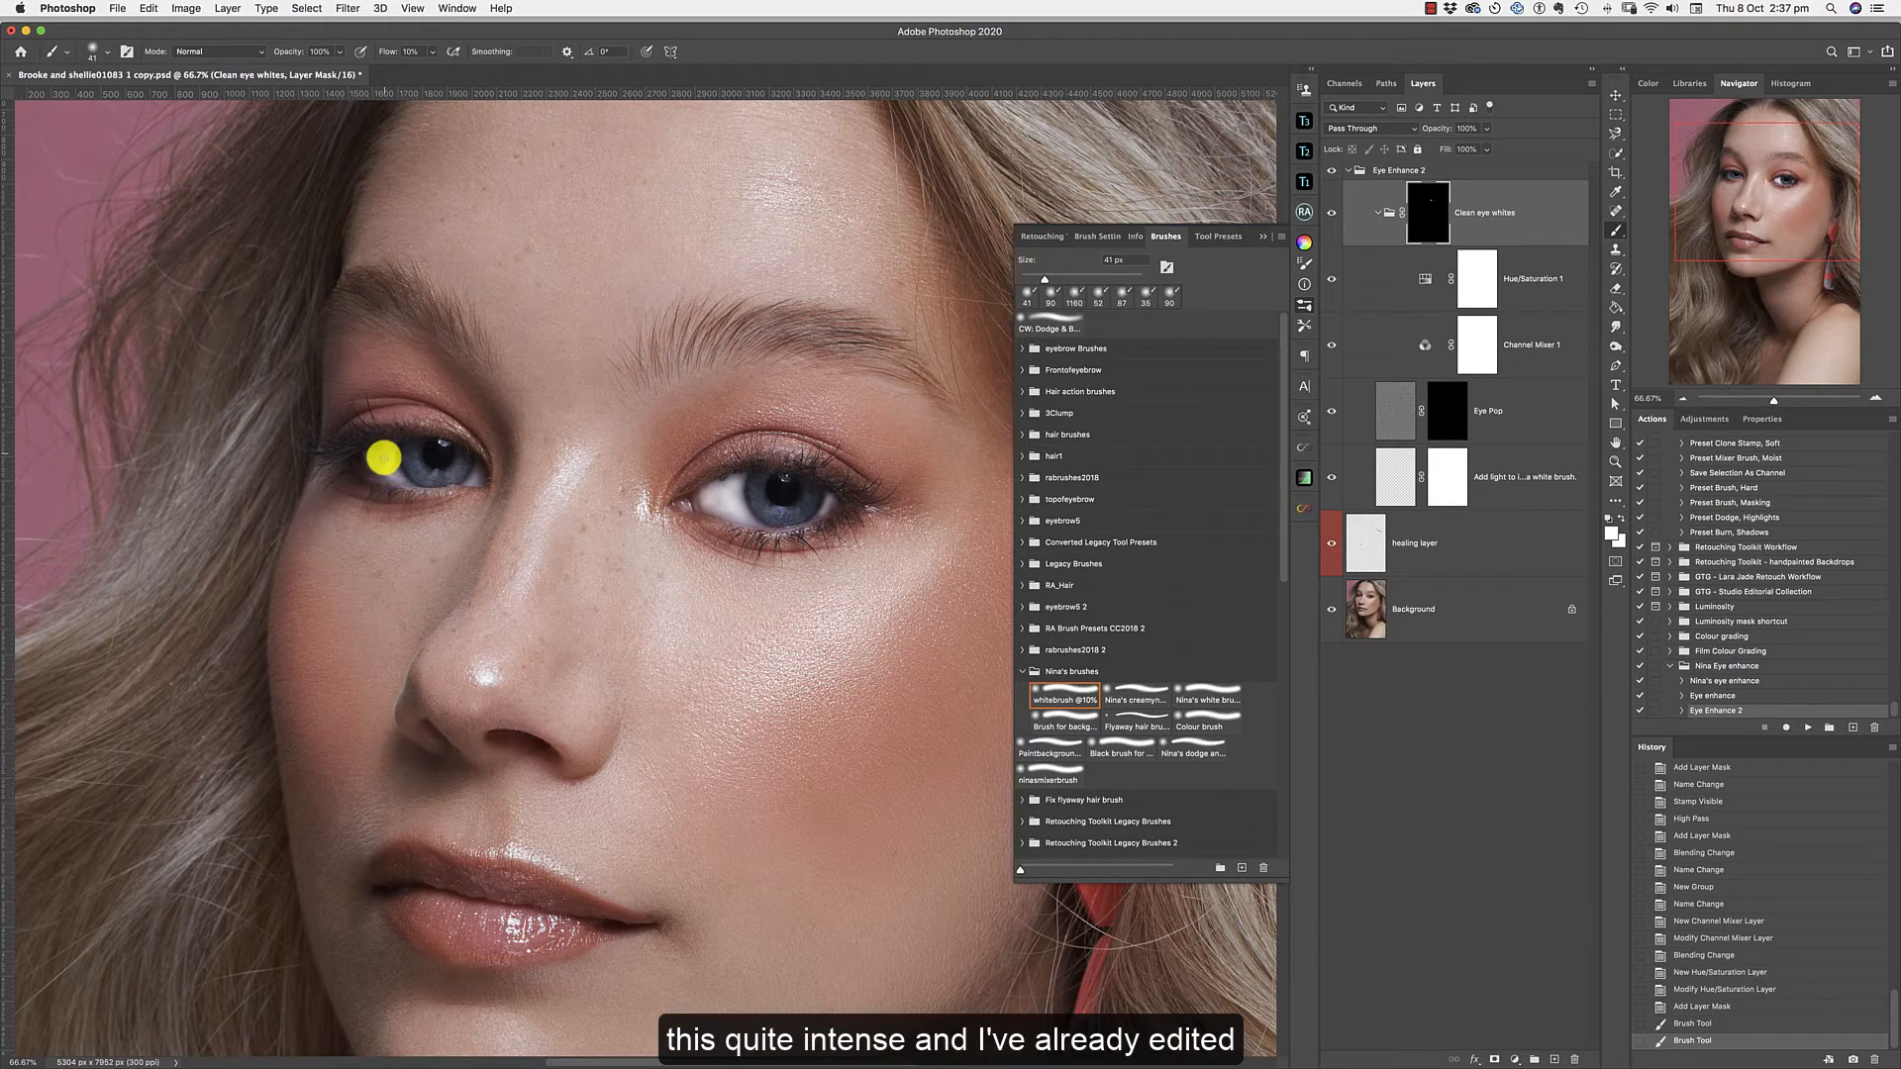
{"action": "left_click_drag", "start_coordinate": [382, 462], "coordinate": [477, 484]}
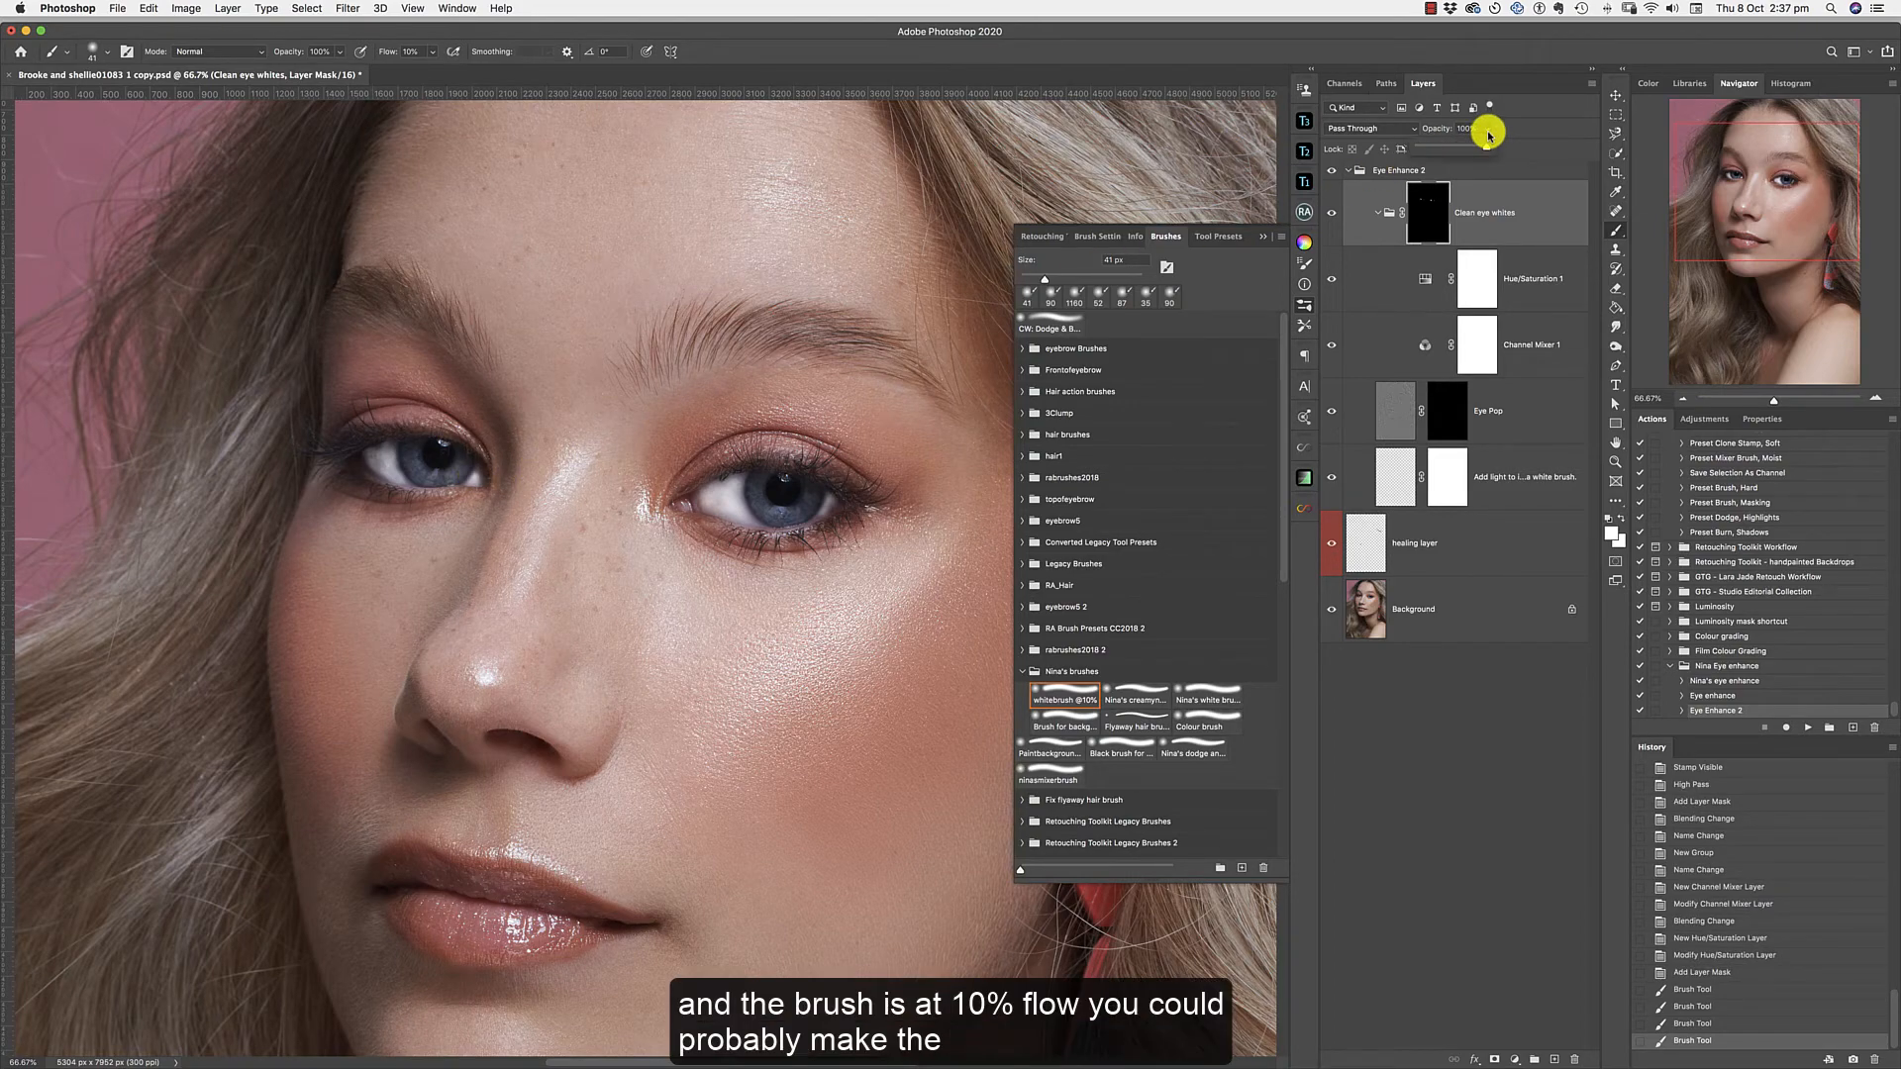
Reduce the Clean eye whites group's opacity to 23% and collapse the group.
{"action": "left_click", "coordinate": [1486, 129]}
{"action": "left_click_drag", "start_coordinate": [1486, 146], "coordinate": [1434, 153]}
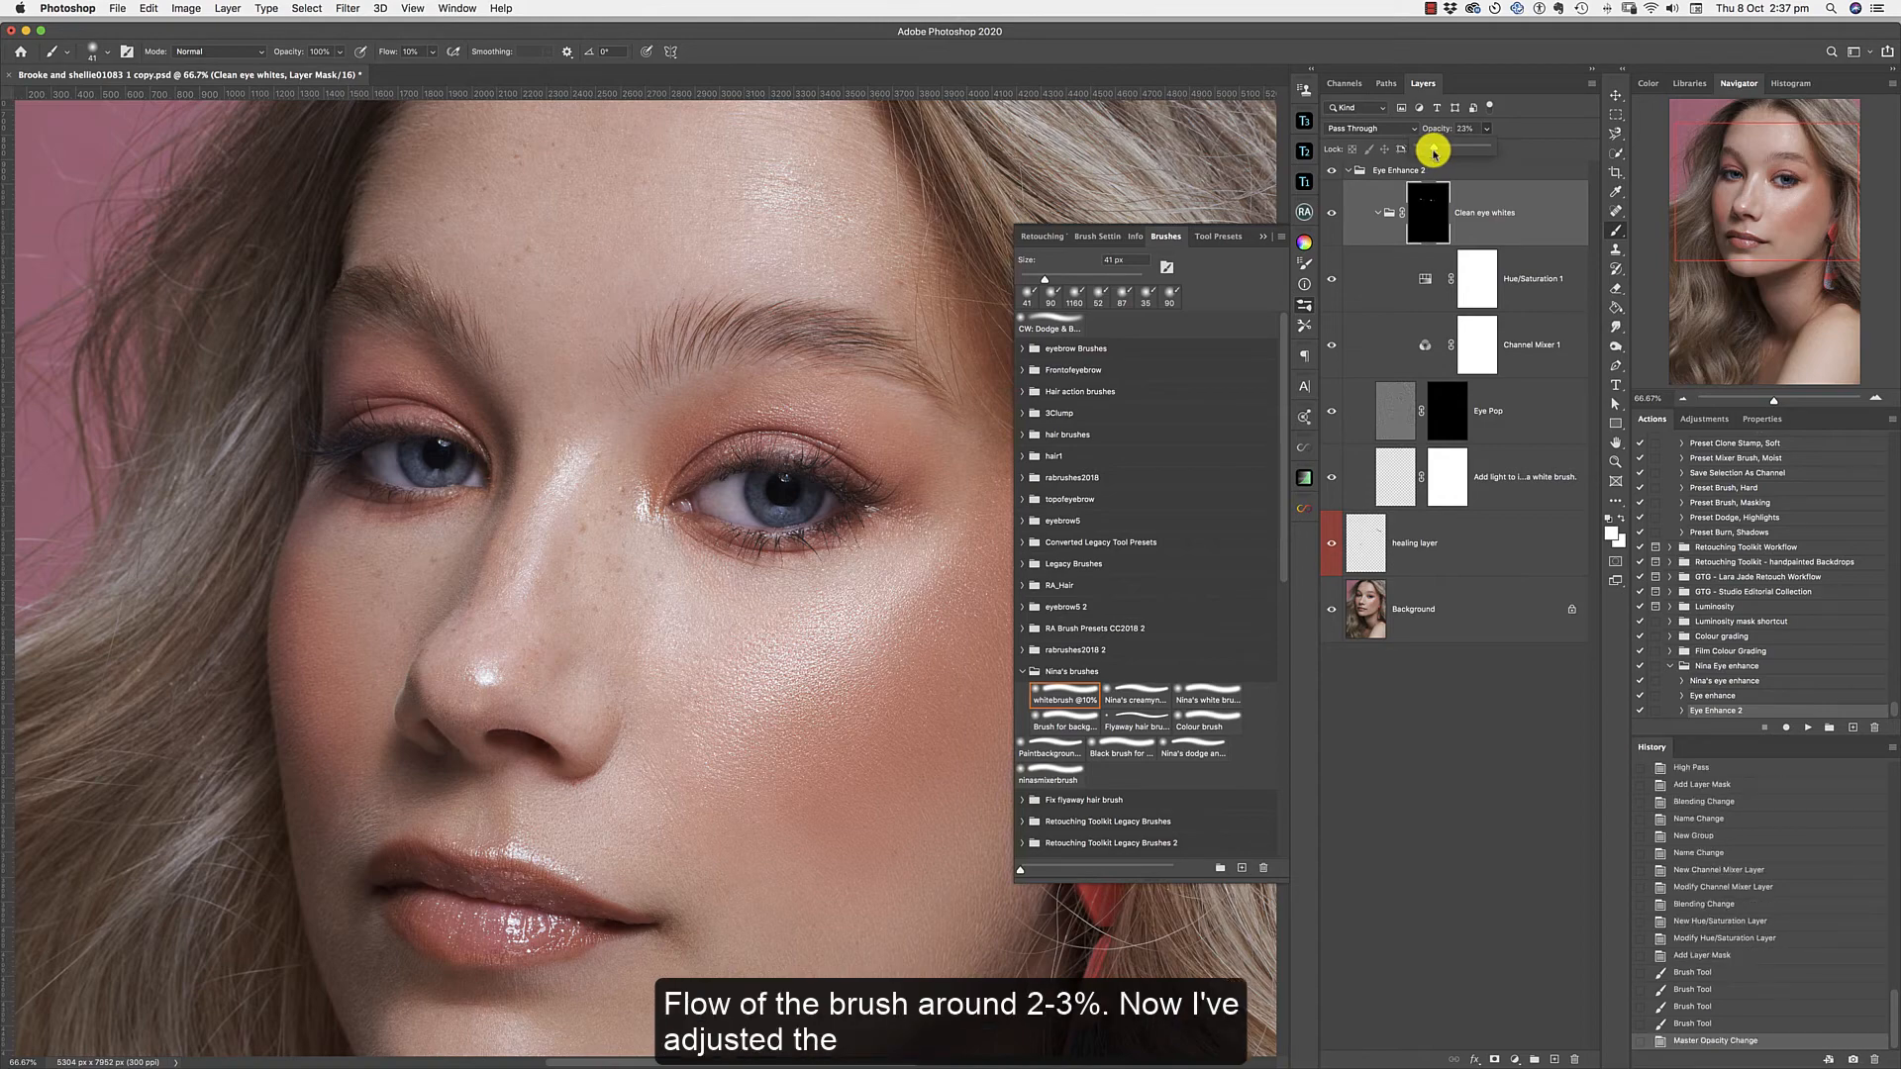
{"action": "left_click", "coordinate": [1379, 213]}
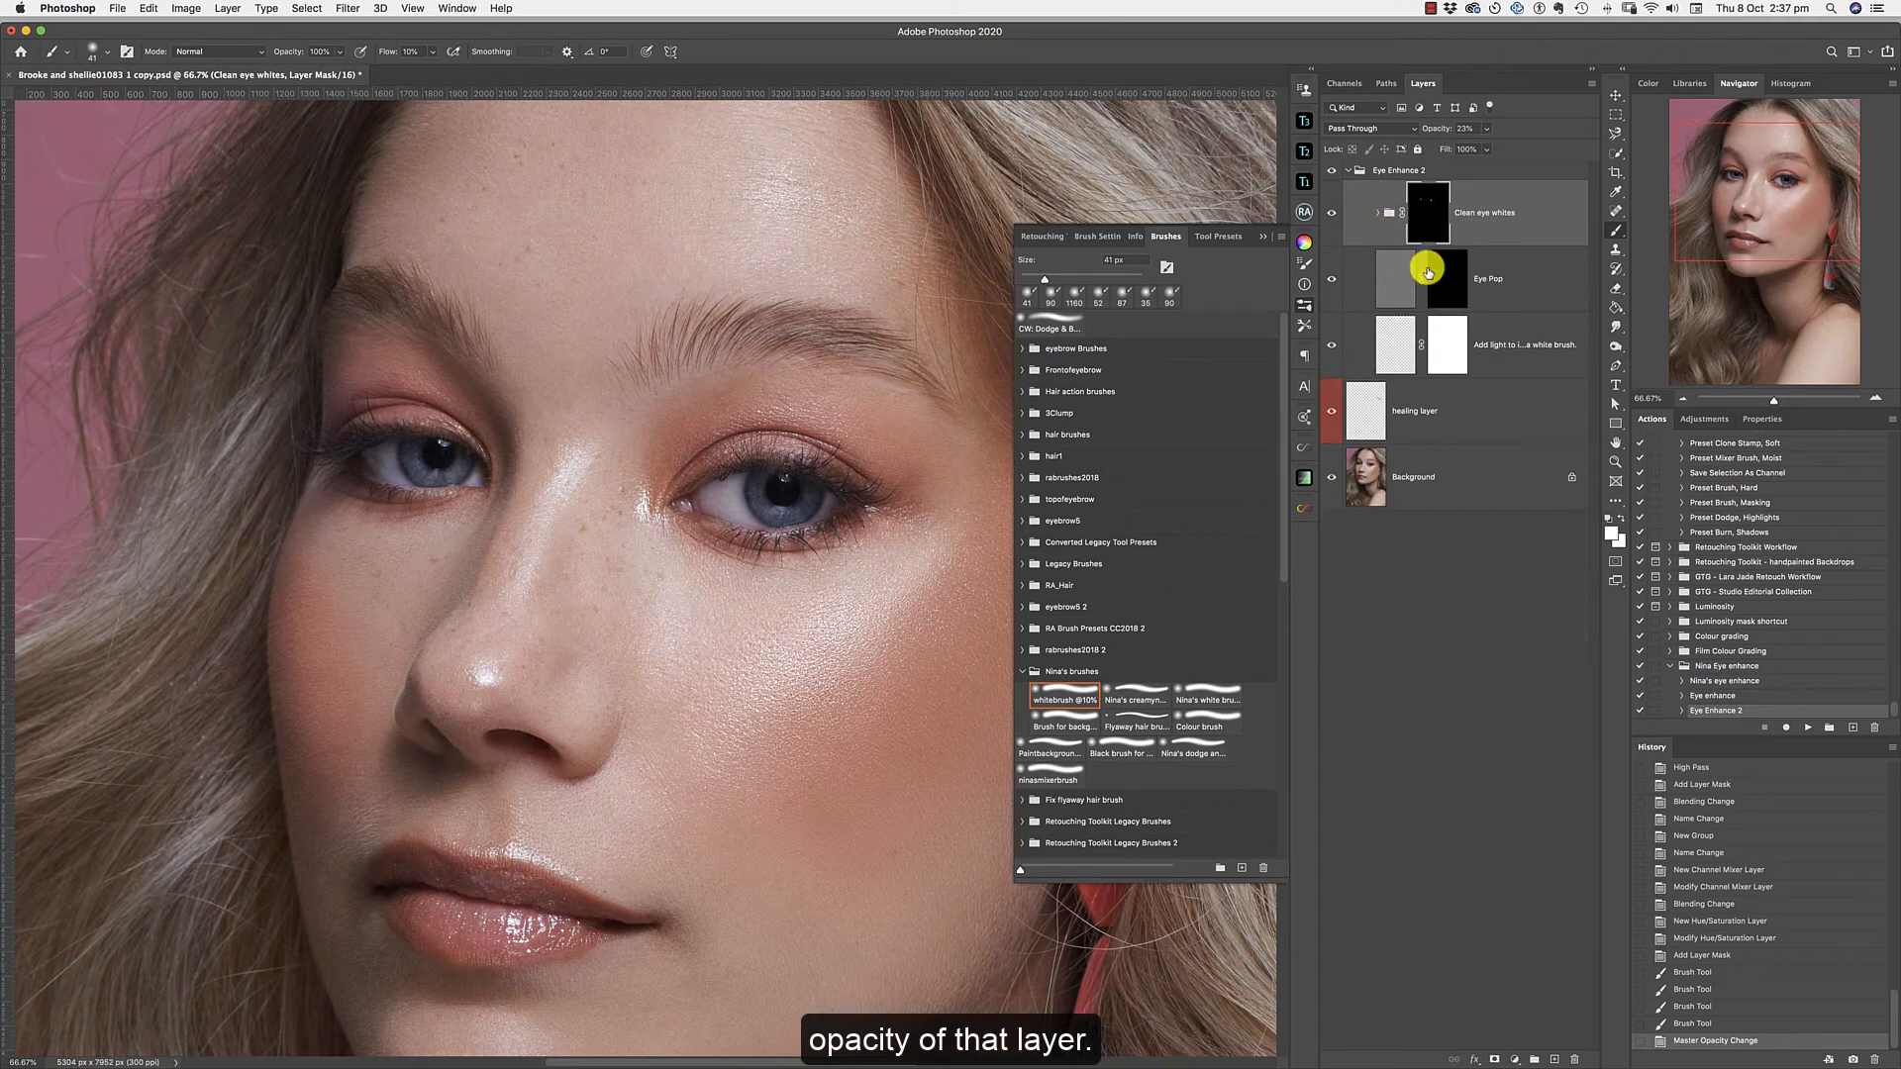
{"action": "left_click", "coordinate": [1444, 288]}
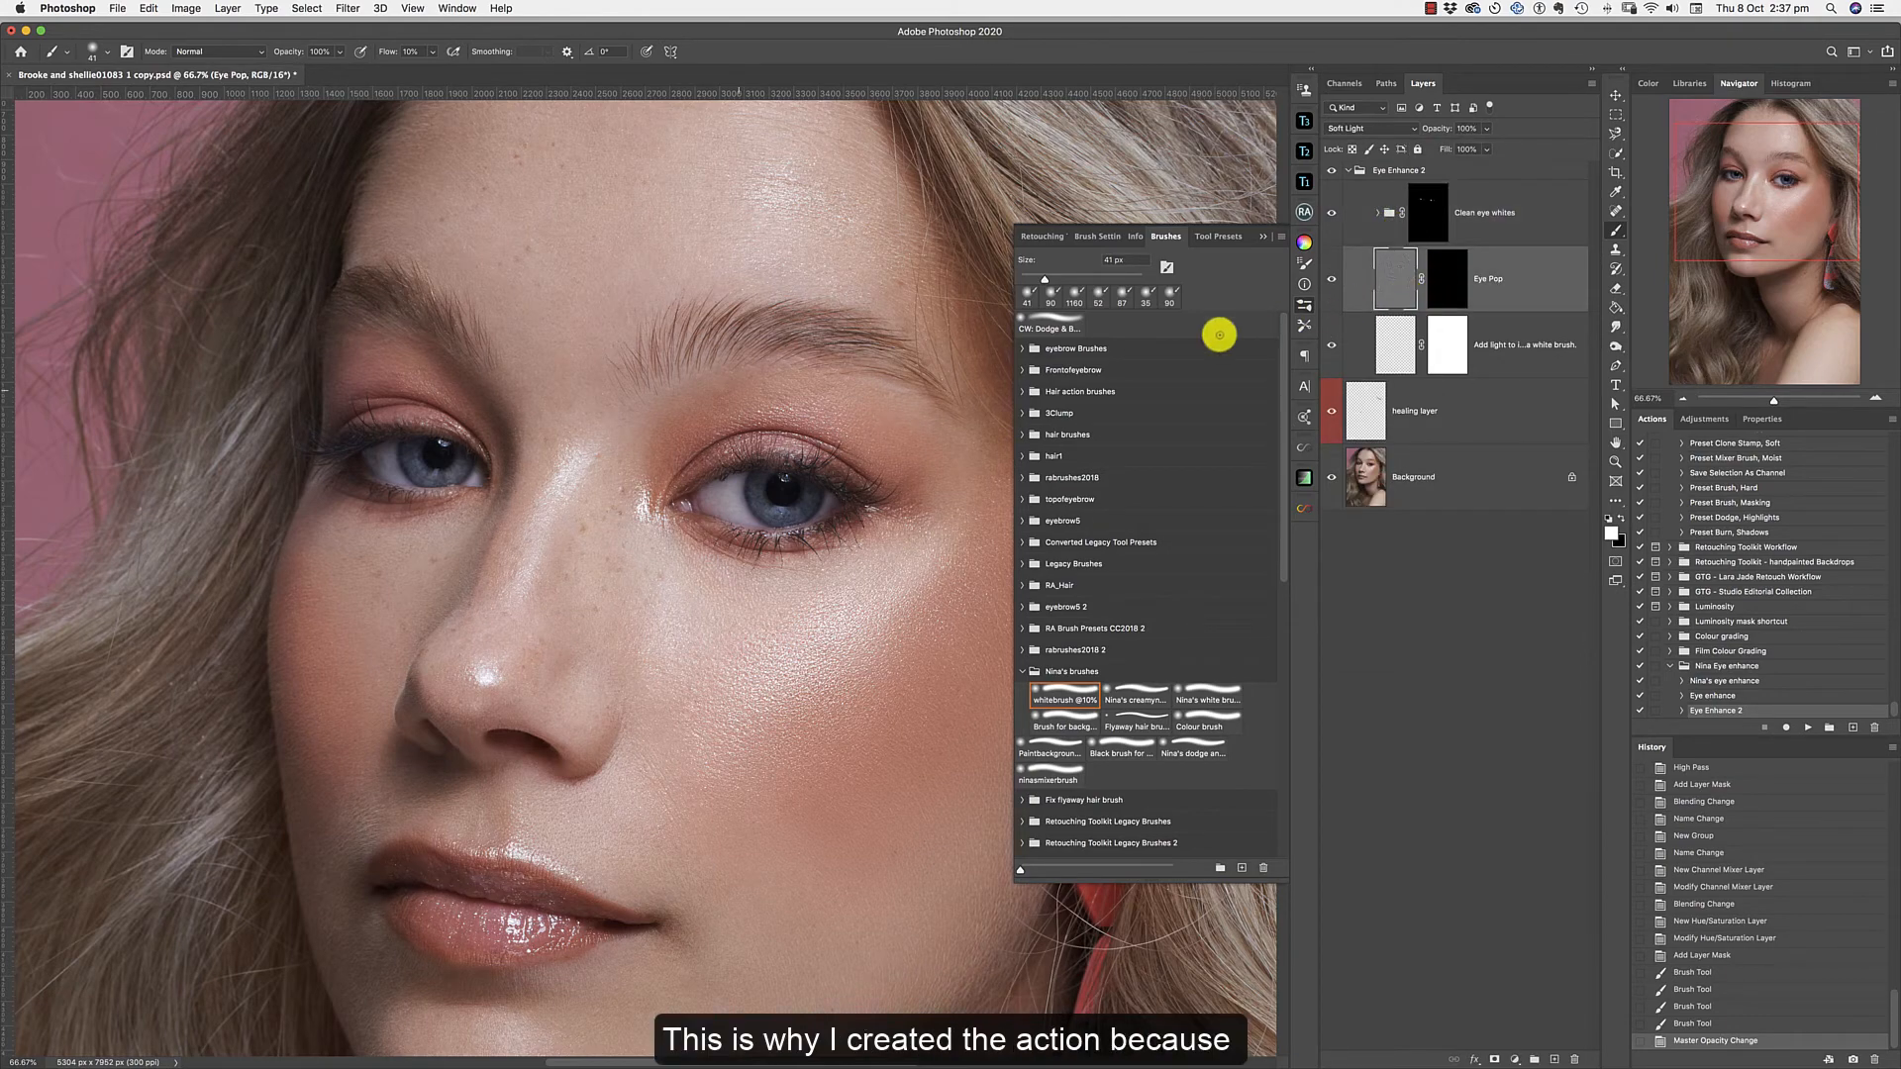
{"action": "mouse_move", "coordinate": [741, 435]}
{"action": "left_mouse_down"}
{"action": "mouse_move", "coordinate": [786, 444]}
{"action": "mouse_move", "coordinate": [726, 459]}
{"action": "mouse_move", "coordinate": [878, 486]}
{"action": "left_mouse_up"}
{"action": "mouse_move", "coordinate": [721, 443]}
{"action": "left_mouse_down"}
{"action": "mouse_move", "coordinate": [839, 464]}
{"action": "mouse_move", "coordinate": [883, 501]}
{"action": "mouse_move", "coordinate": [760, 457]}
{"action": "mouse_move", "coordinate": [800, 454]}
{"action": "mouse_move", "coordinate": [882, 507]}
{"action": "mouse_move", "coordinate": [753, 453]}
{"action": "mouse_move", "coordinate": [880, 507]}
{"action": "mouse_move", "coordinate": [767, 482]}
{"action": "mouse_move", "coordinate": [831, 491]}
{"action": "mouse_move", "coordinate": [818, 471]}
{"action": "mouse_move", "coordinate": [762, 491]}
{"action": "mouse_move", "coordinate": [815, 431]}
{"action": "mouse_move", "coordinate": [766, 485]}
{"action": "mouse_move", "coordinate": [820, 489]}
{"action": "mouse_move", "coordinate": [802, 473]}
{"action": "mouse_move", "coordinate": [706, 529]}
{"action": "mouse_move", "coordinate": [772, 540]}
{"action": "mouse_move", "coordinate": [850, 462]}
{"action": "mouse_move", "coordinate": [735, 535]}
{"action": "mouse_move", "coordinate": [864, 468]}
{"action": "mouse_move", "coordinate": [759, 492]}
{"action": "mouse_move", "coordinate": [841, 445]}
{"action": "left_mouse_up"}
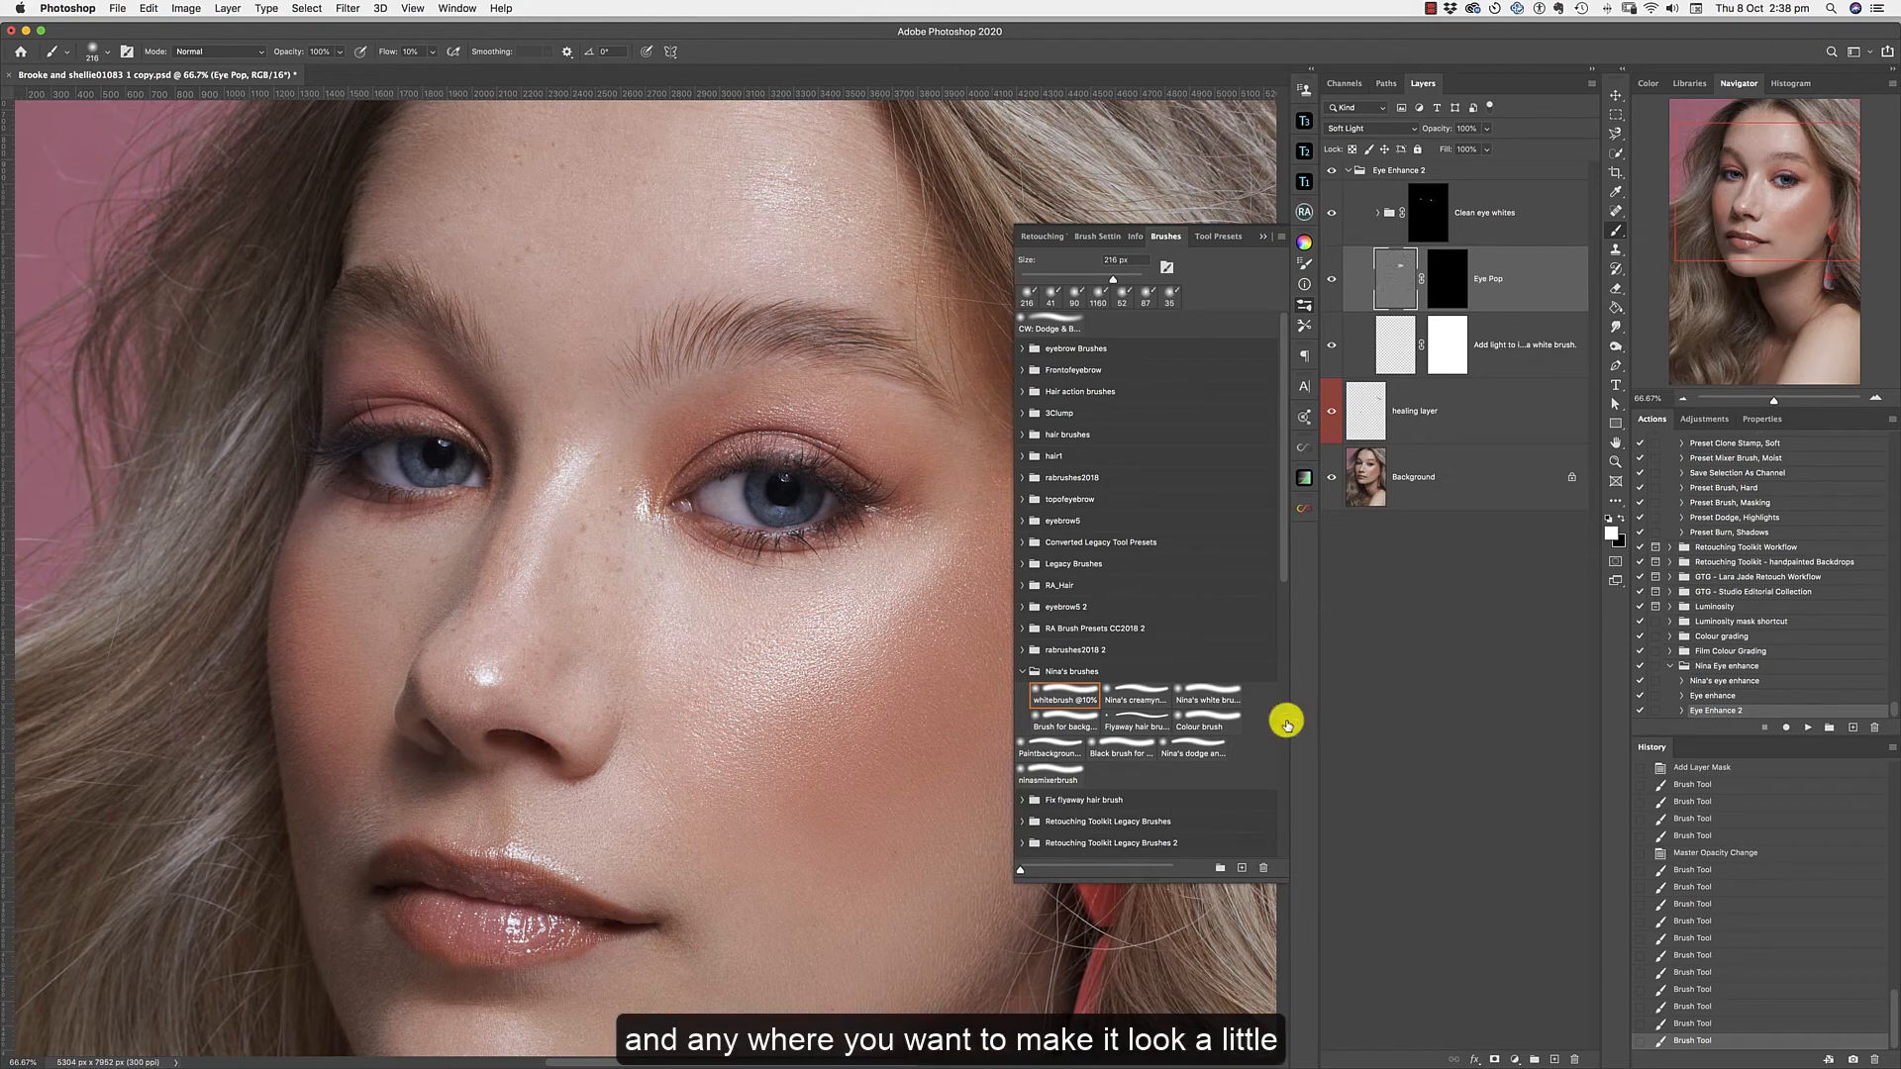
{"action": "left_click", "coordinate": [1717, 856]}
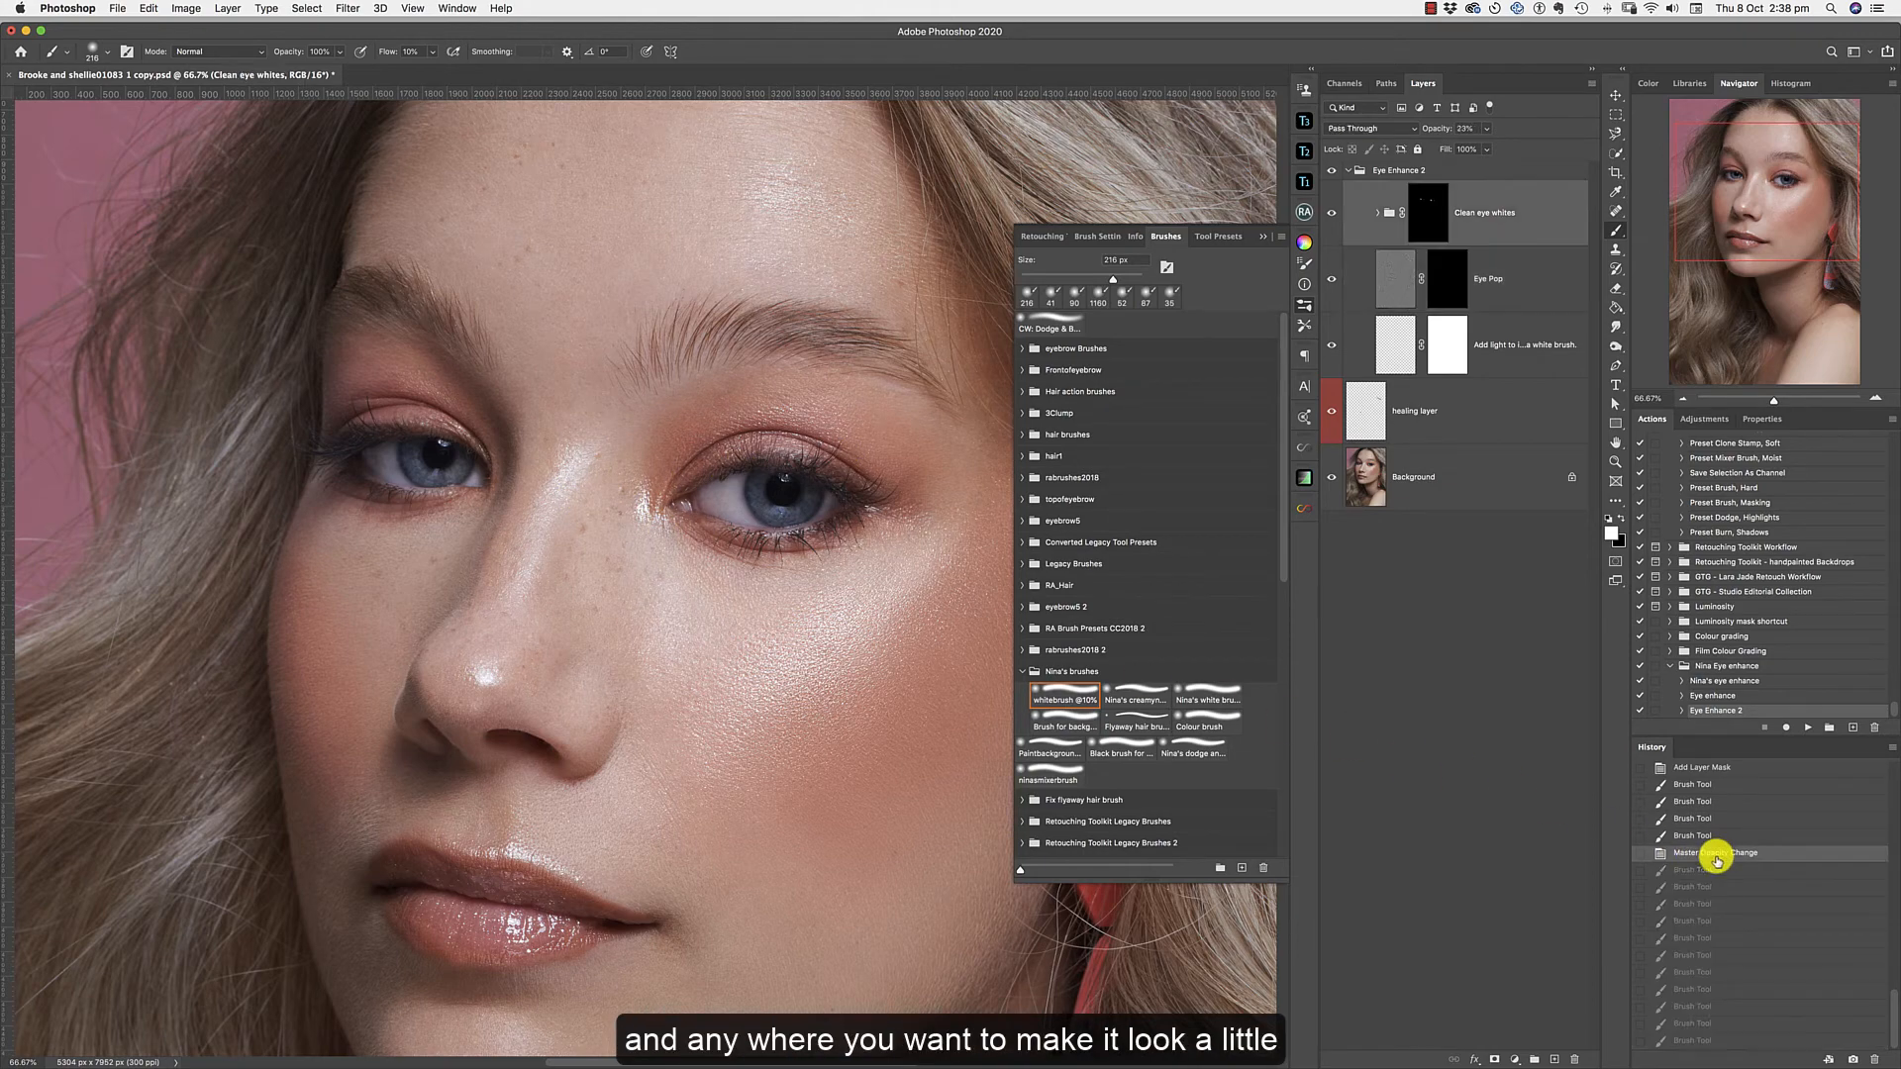
Paint over both eyes and the upper lip edge on the Eye Pop layer's mask with the white brush at 77 px.
{"action": "left_click", "coordinate": [1385, 309]}
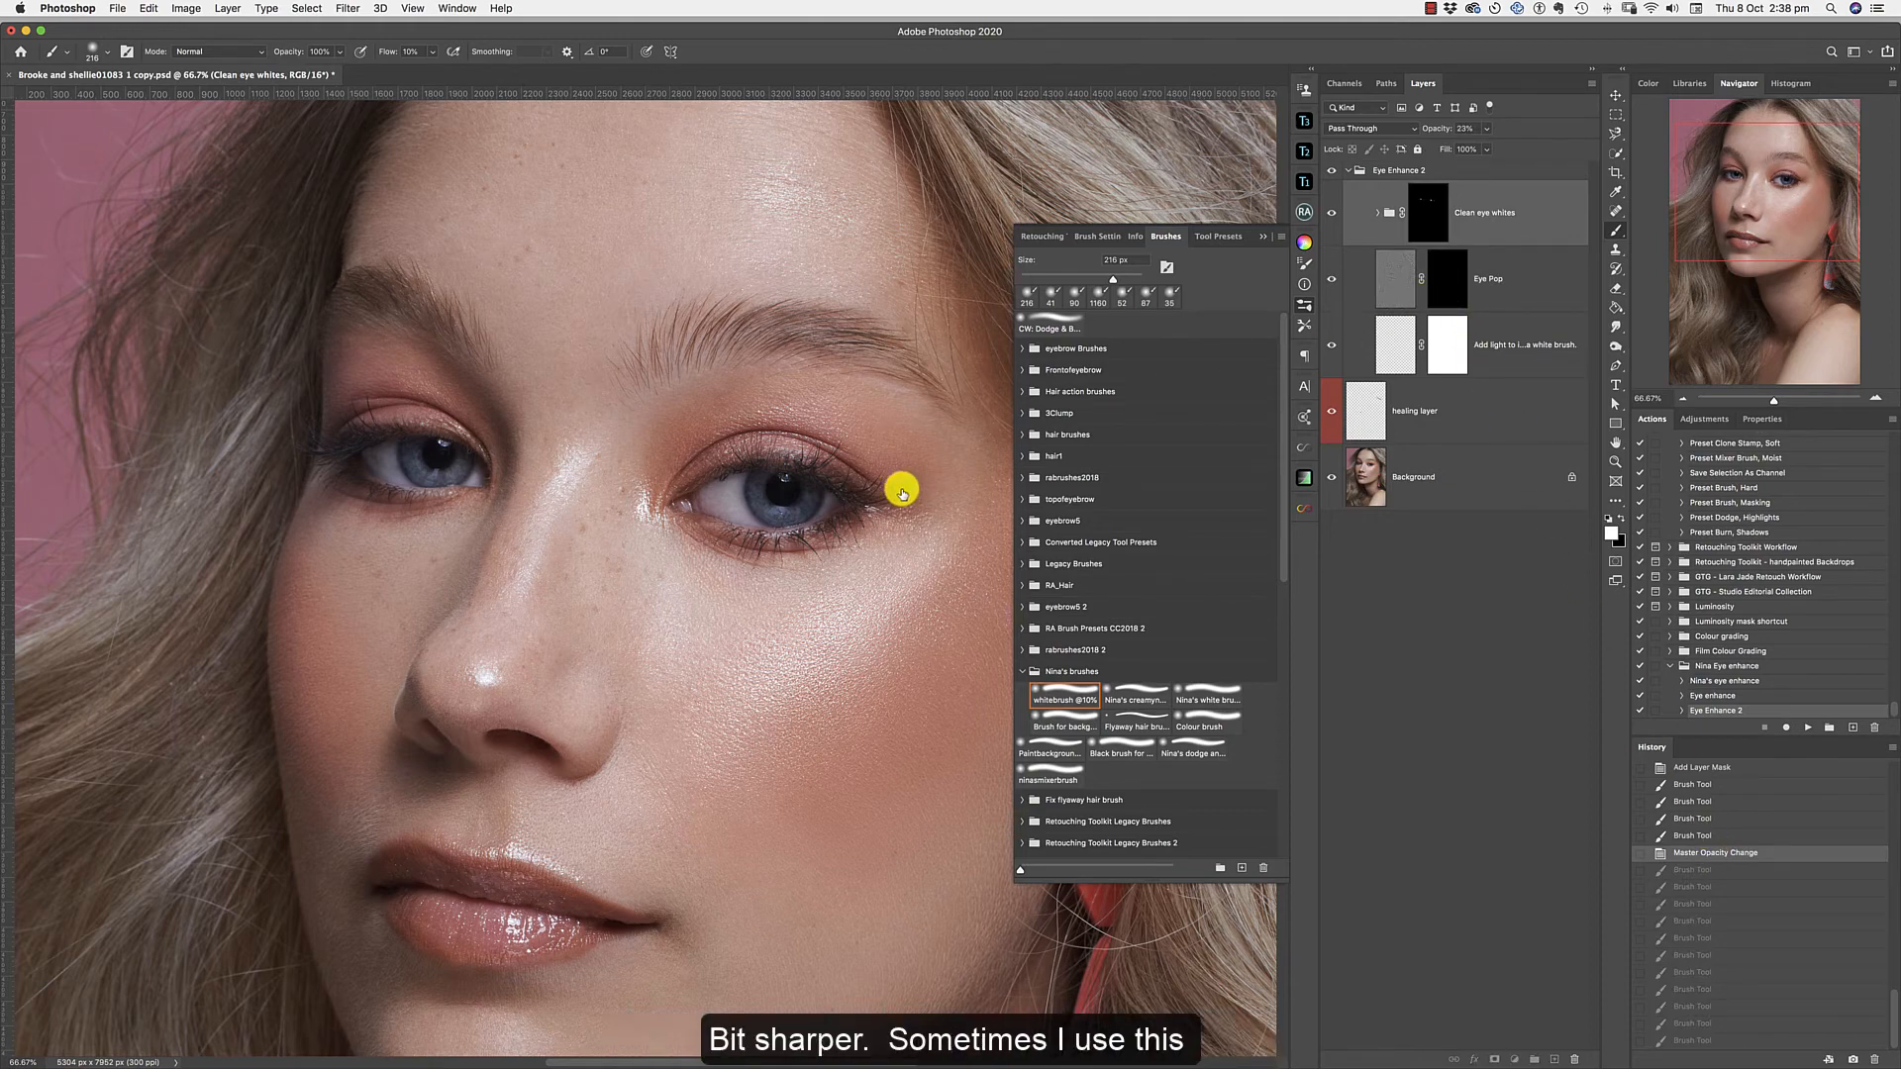
{"action": "mouse_move", "coordinate": [902, 488]}
{"action": "left_mouse_down"}
{"action": "mouse_move", "coordinate": [711, 480]}
{"action": "mouse_move", "coordinate": [737, 464]}
{"action": "mouse_move", "coordinate": [870, 484]}
{"action": "mouse_move", "coordinate": [715, 459]}
{"action": "mouse_move", "coordinate": [835, 462]}
{"action": "mouse_move", "coordinate": [863, 491]}
{"action": "mouse_move", "coordinate": [705, 463]}
{"action": "mouse_move", "coordinate": [794, 456]}
{"action": "mouse_move", "coordinate": [880, 503]}
{"action": "mouse_move", "coordinate": [736, 460]}
{"action": "mouse_move", "coordinate": [869, 483]}
{"action": "mouse_move", "coordinate": [761, 479]}
{"action": "mouse_move", "coordinate": [805, 507]}
{"action": "mouse_move", "coordinate": [796, 459]}
{"action": "mouse_move", "coordinate": [794, 496]}
{"action": "mouse_move", "coordinate": [760, 492]}
{"action": "mouse_move", "coordinate": [761, 472]}
{"action": "mouse_move", "coordinate": [756, 498]}
{"action": "mouse_move", "coordinate": [781, 510]}
{"action": "mouse_move", "coordinate": [758, 501]}
{"action": "mouse_move", "coordinate": [819, 499]}
{"action": "mouse_move", "coordinate": [735, 529]}
{"action": "mouse_move", "coordinate": [857, 520]}
{"action": "mouse_move", "coordinate": [704, 508]}
{"action": "left_mouse_up"}
{"action": "mouse_move", "coordinate": [414, 439]}
{"action": "left_mouse_down"}
{"action": "mouse_move", "coordinate": [360, 427]}
{"action": "mouse_move", "coordinate": [379, 412]}
{"action": "mouse_move", "coordinate": [353, 433]}
{"action": "mouse_move", "coordinate": [426, 416]}
{"action": "mouse_move", "coordinate": [352, 427]}
{"action": "mouse_move", "coordinate": [350, 476]}
{"action": "mouse_move", "coordinate": [400, 495]}
{"action": "mouse_move", "coordinate": [381, 477]}
{"action": "mouse_move", "coordinate": [400, 485]}
{"action": "mouse_move", "coordinate": [416, 440]}
{"action": "mouse_move", "coordinate": [420, 483]}
{"action": "mouse_move", "coordinate": [409, 445]}
{"action": "mouse_move", "coordinate": [422, 475]}
{"action": "mouse_move", "coordinate": [471, 464]}
{"action": "mouse_move", "coordinate": [444, 483]}
{"action": "mouse_move", "coordinate": [414, 442]}
{"action": "mouse_move", "coordinate": [434, 486]}
{"action": "mouse_move", "coordinate": [431, 421]}
{"action": "mouse_move", "coordinate": [347, 453]}
{"action": "left_mouse_up"}
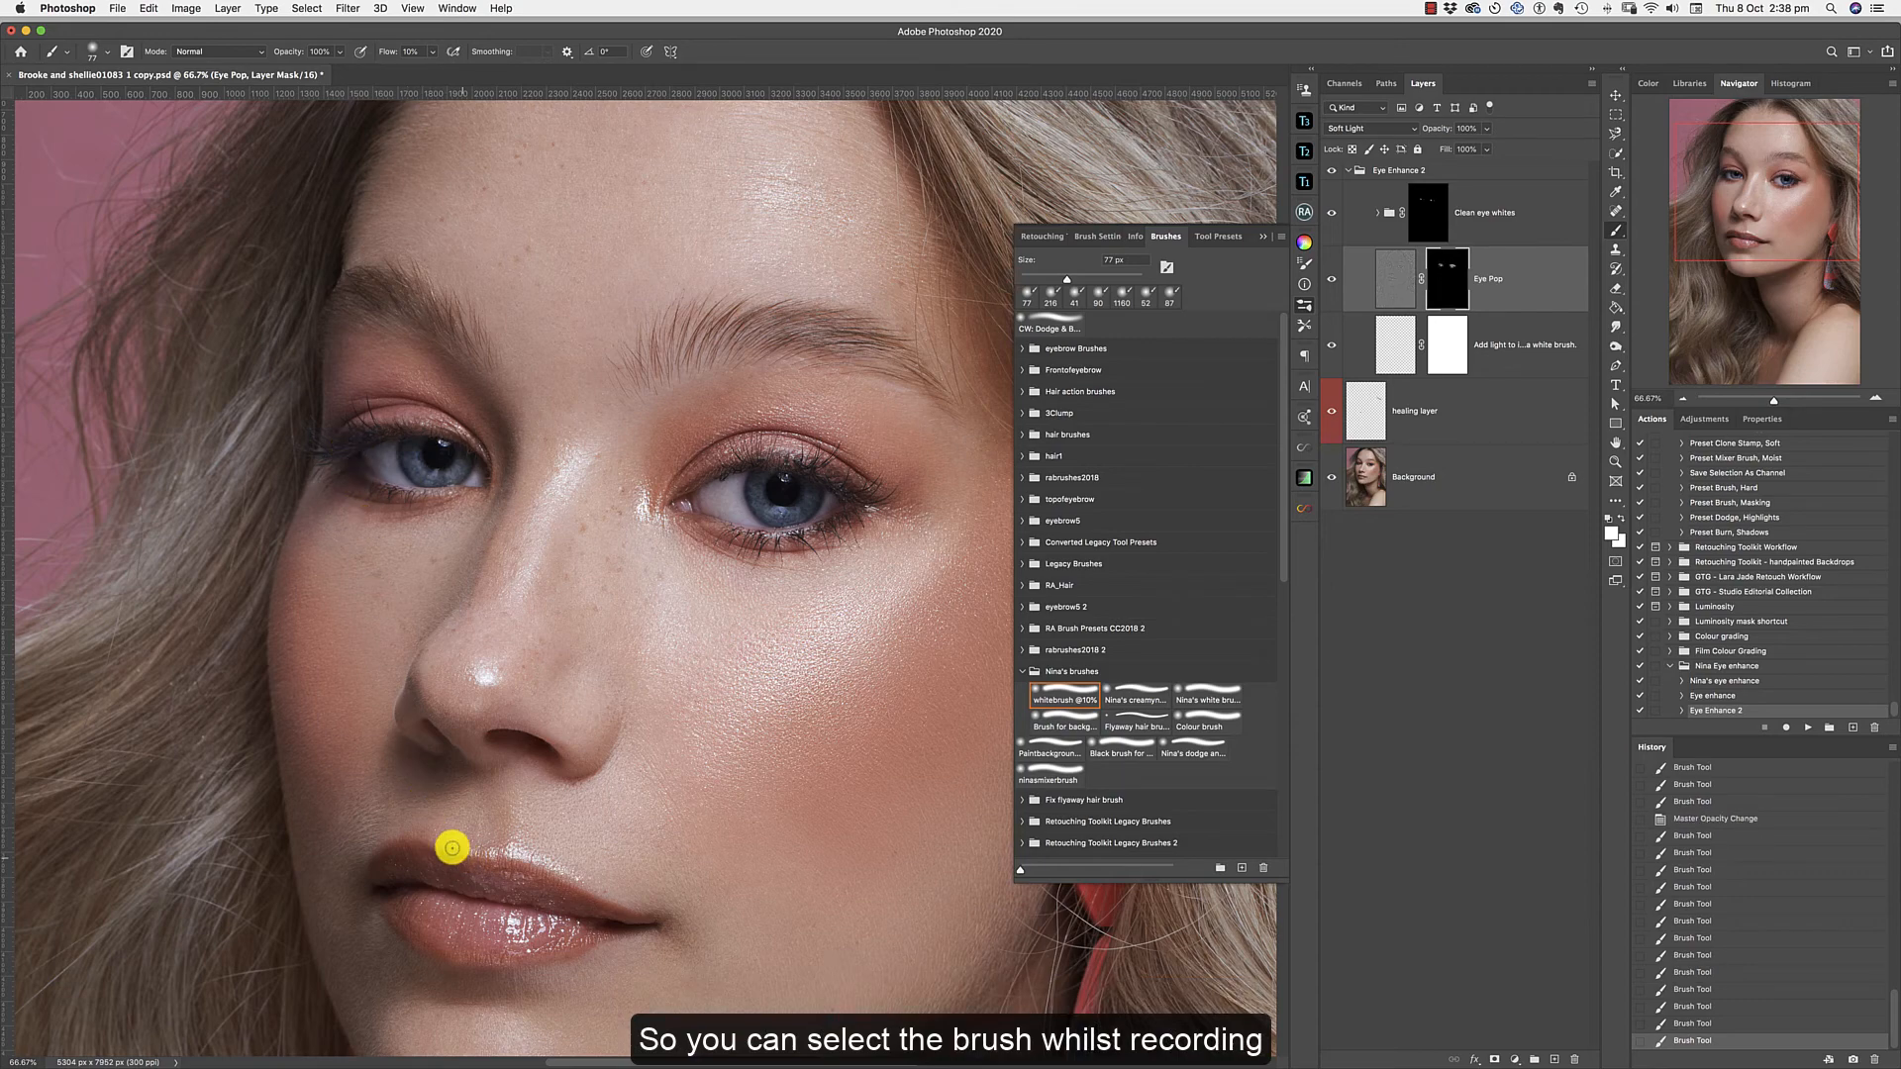
{"action": "left_click", "coordinate": [473, 856]}
{"action": "mouse_move", "coordinate": [416, 478]}
{"action": "left_mouse_down"}
{"action": "mouse_move", "coordinate": [468, 474]}
{"action": "mouse_move", "coordinate": [403, 425]}
{"action": "mouse_move", "coordinate": [428, 428]}
{"action": "mouse_move", "coordinate": [351, 427]}
{"action": "mouse_move", "coordinate": [354, 445]}
{"action": "mouse_move", "coordinate": [425, 446]}
{"action": "left_mouse_up"}
{"action": "mouse_move", "coordinate": [687, 463]}
{"action": "left_mouse_down"}
{"action": "mouse_move", "coordinate": [808, 481]}
{"action": "mouse_move", "coordinate": [762, 453]}
{"action": "mouse_move", "coordinate": [827, 478]}
{"action": "mouse_move", "coordinate": [834, 457]}
{"action": "mouse_move", "coordinate": [773, 447]}
{"action": "mouse_move", "coordinate": [749, 523]}
{"action": "mouse_move", "coordinate": [810, 525]}
{"action": "left_mouse_up"}
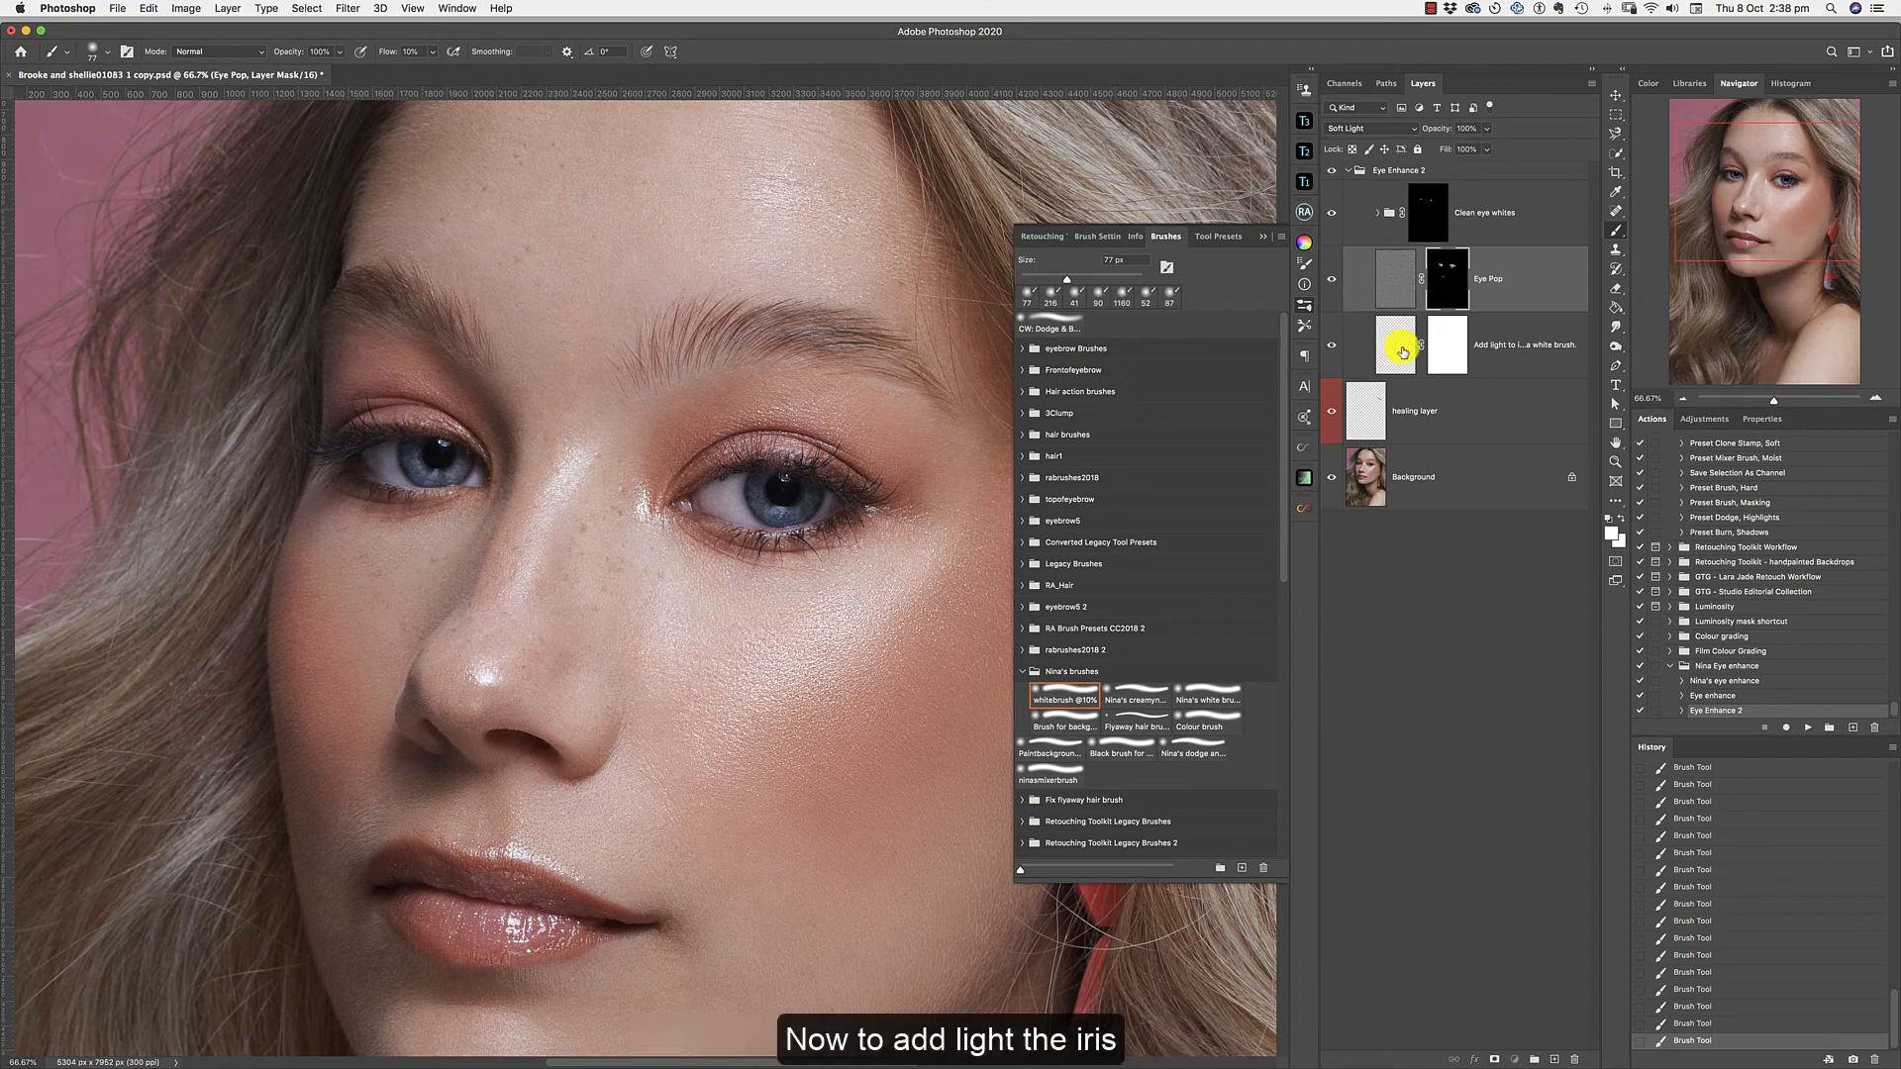
Paint light into both irises on the Add light to iris layer itself with the 77 px white brush.
{"action": "left_click", "coordinate": [1399, 345]}
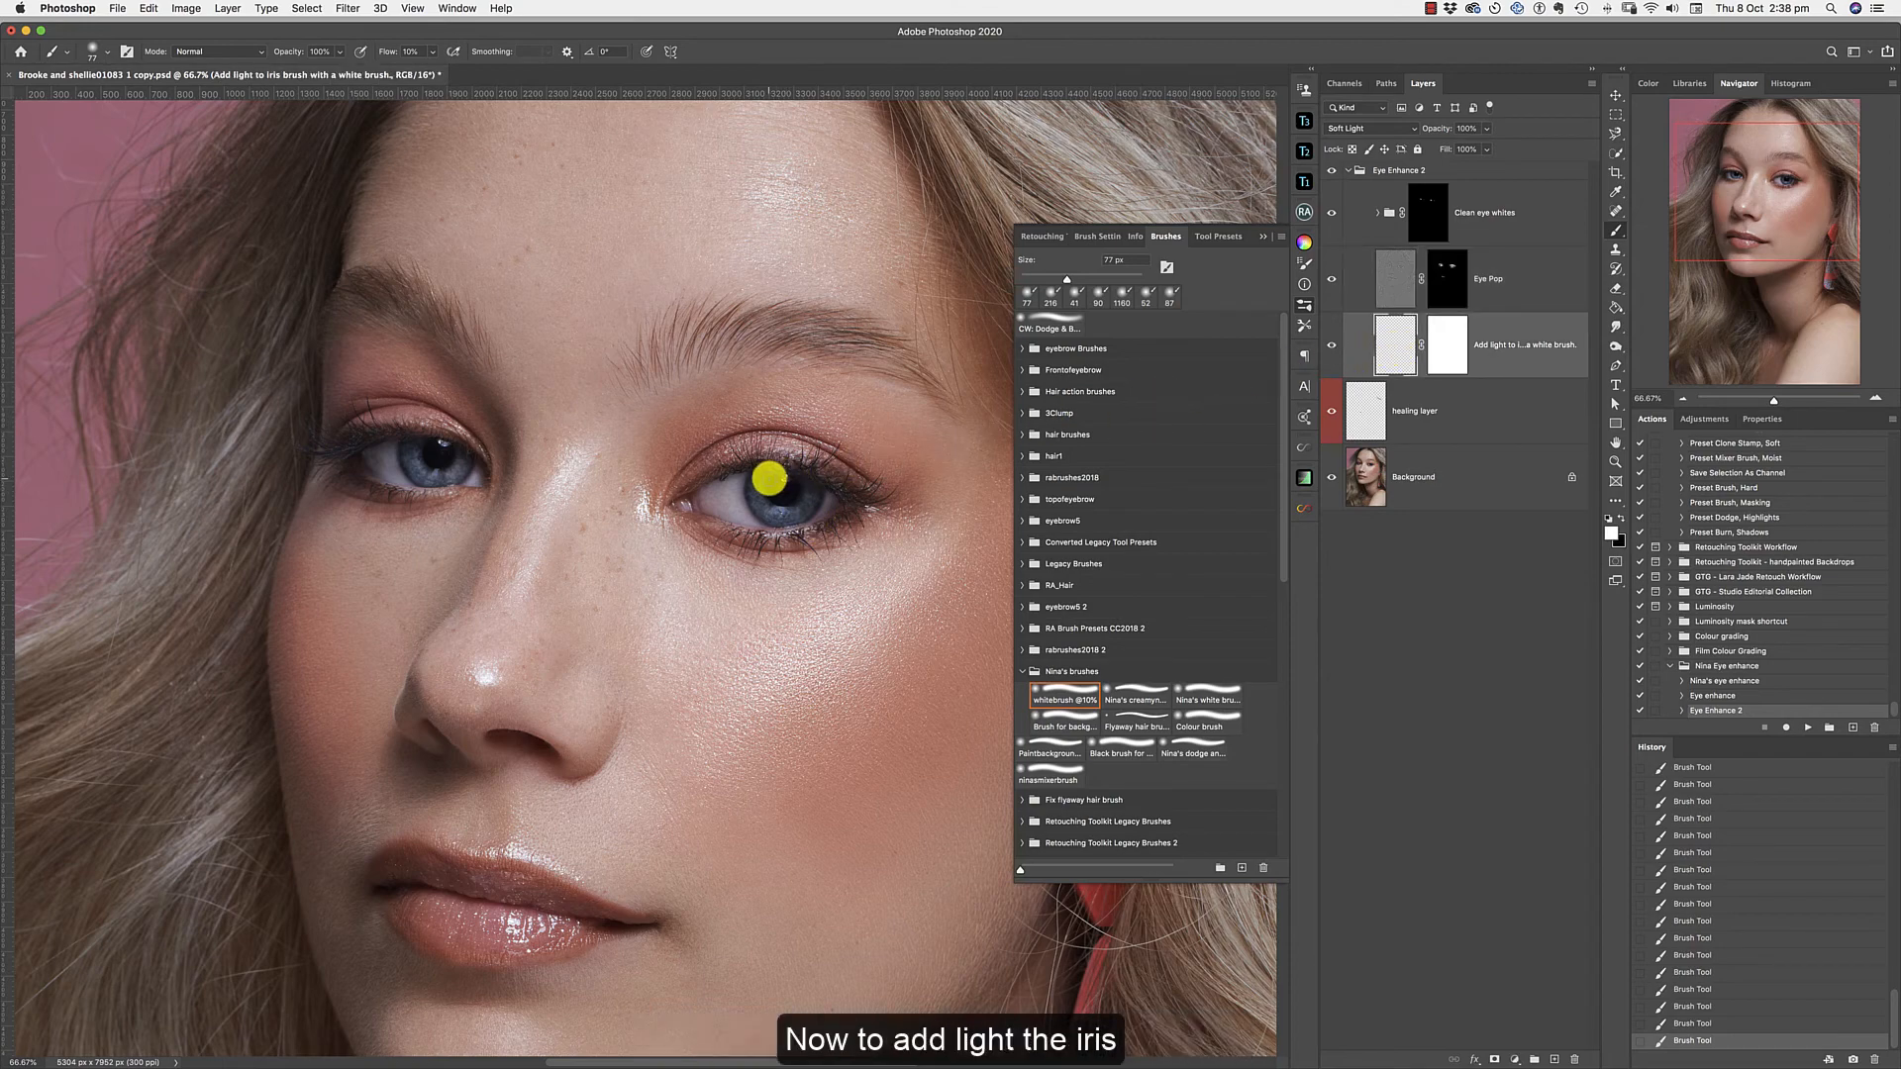
{"action": "mouse_move", "coordinate": [760, 503]}
{"action": "left_mouse_down"}
{"action": "mouse_move", "coordinate": [816, 504]}
{"action": "mouse_move", "coordinate": [779, 512]}
{"action": "left_mouse_up"}
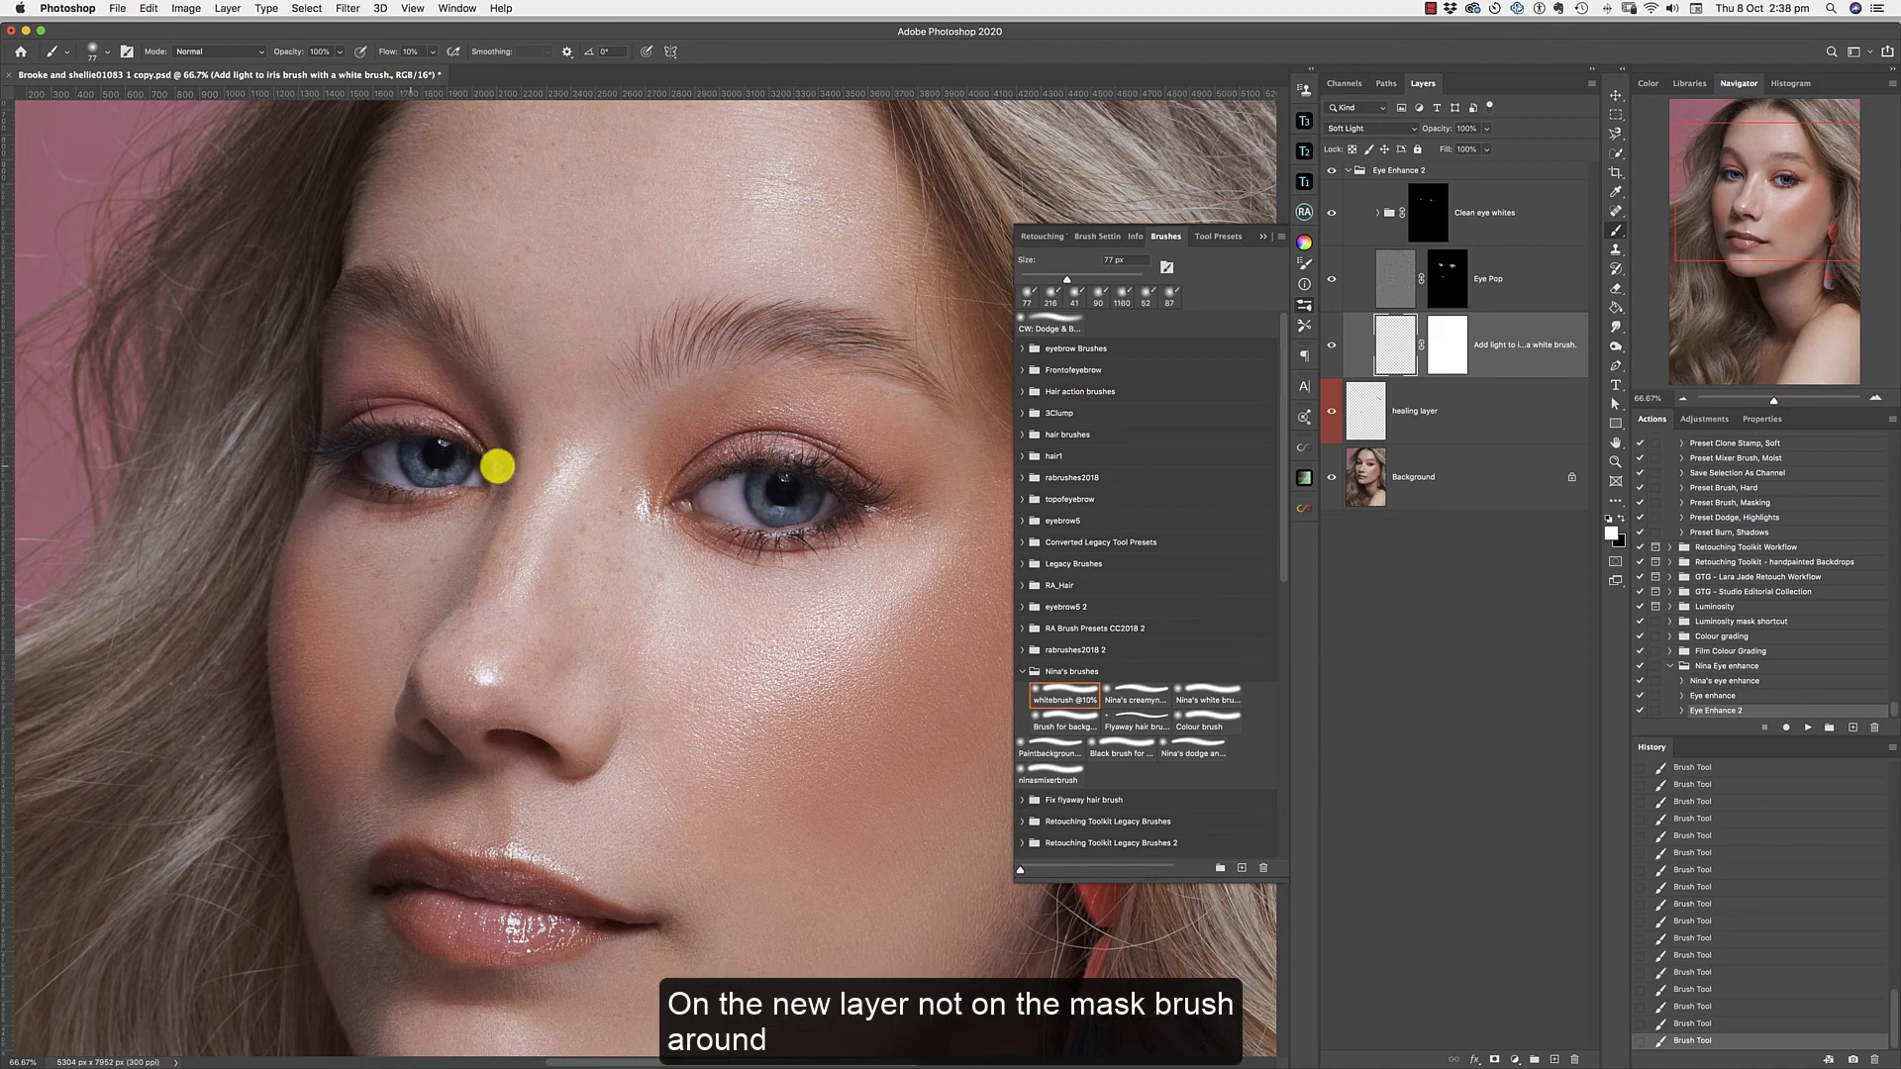
{"action": "mouse_move", "coordinate": [411, 453]}
{"action": "left_mouse_down"}
{"action": "mouse_move", "coordinate": [430, 478]}
{"action": "mouse_move", "coordinate": [428, 442]}
{"action": "mouse_move", "coordinate": [457, 452]}
{"action": "left_mouse_up"}
{"action": "mouse_move", "coordinate": [781, 488]}
{"action": "left_mouse_down"}
{"action": "mouse_move", "coordinate": [760, 484]}
{"action": "mouse_move", "coordinate": [788, 519]}
{"action": "left_mouse_up"}
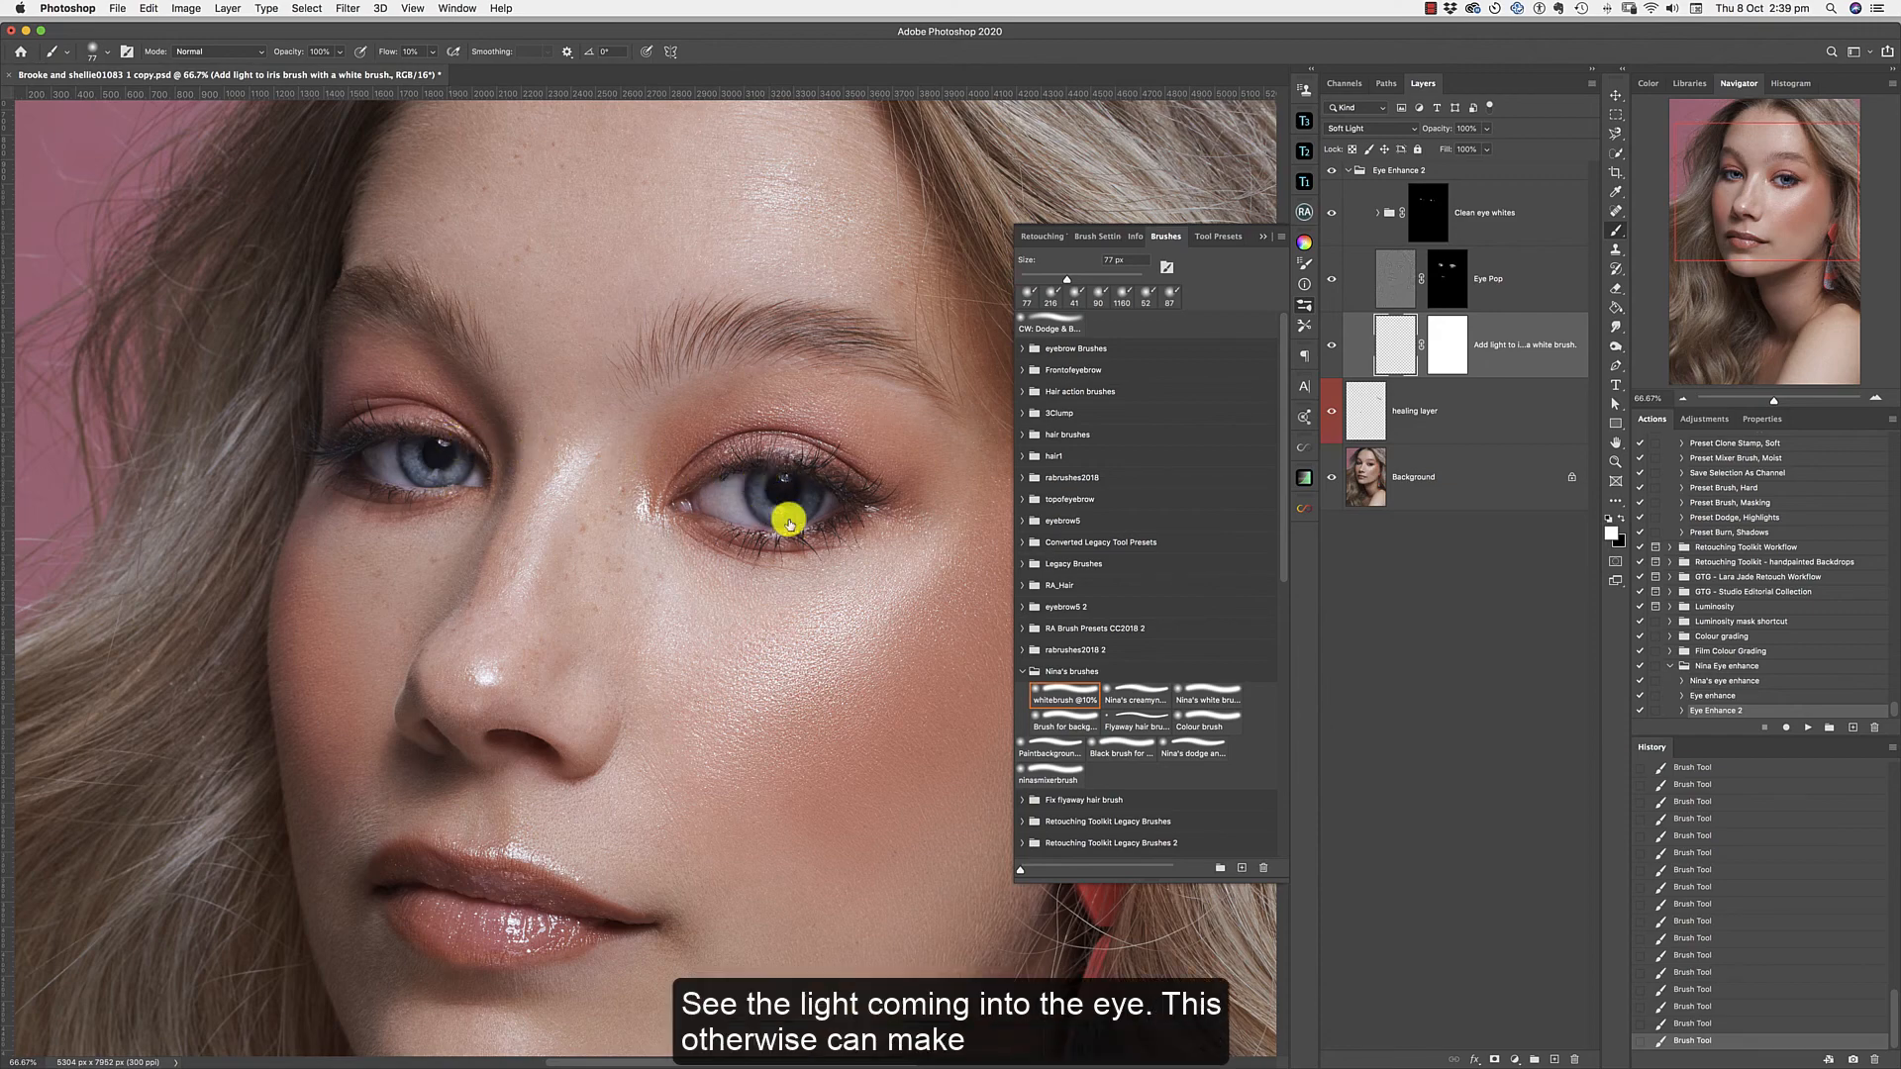
Collapse the Eye Enhance 2 group and toggle its visibility to compare the whole face with and without the eye retouching.
{"action": "left_click", "coordinate": [1684, 399]}
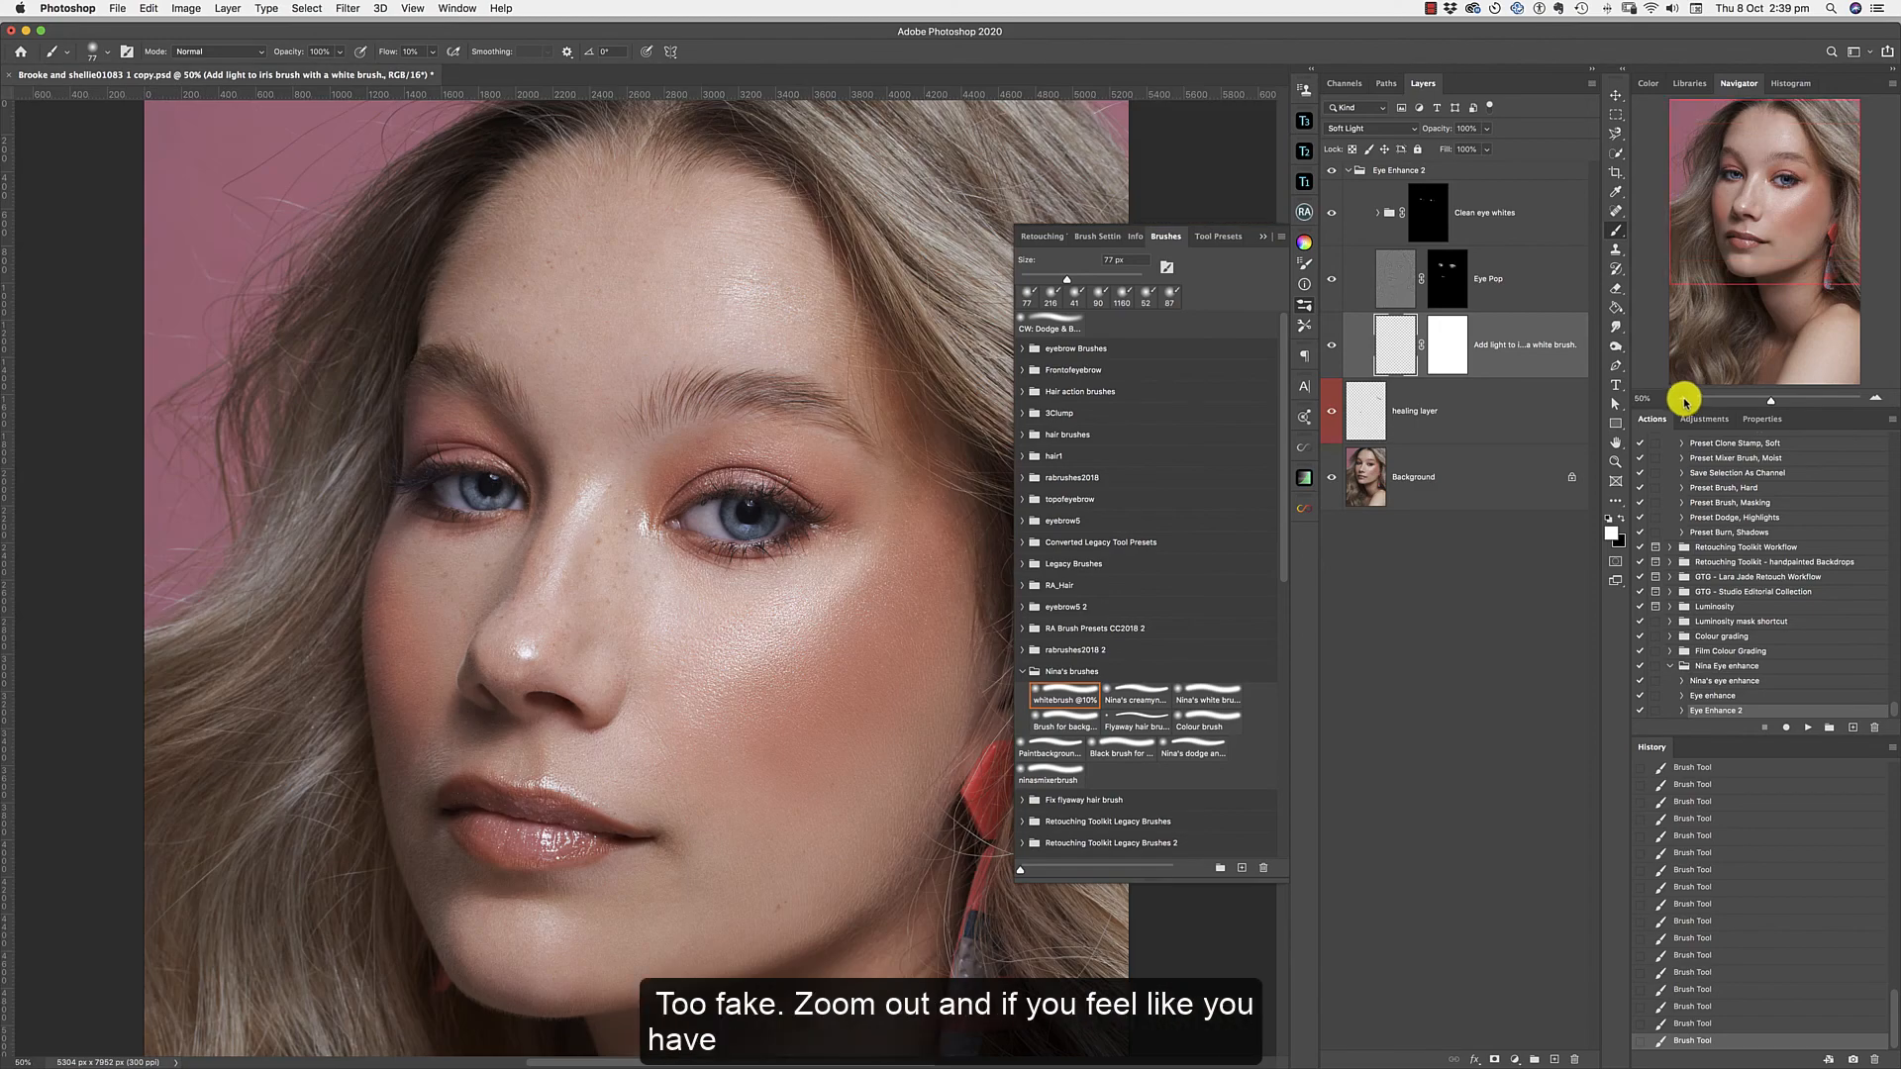
{"action": "left_click", "coordinate": [1681, 399]}
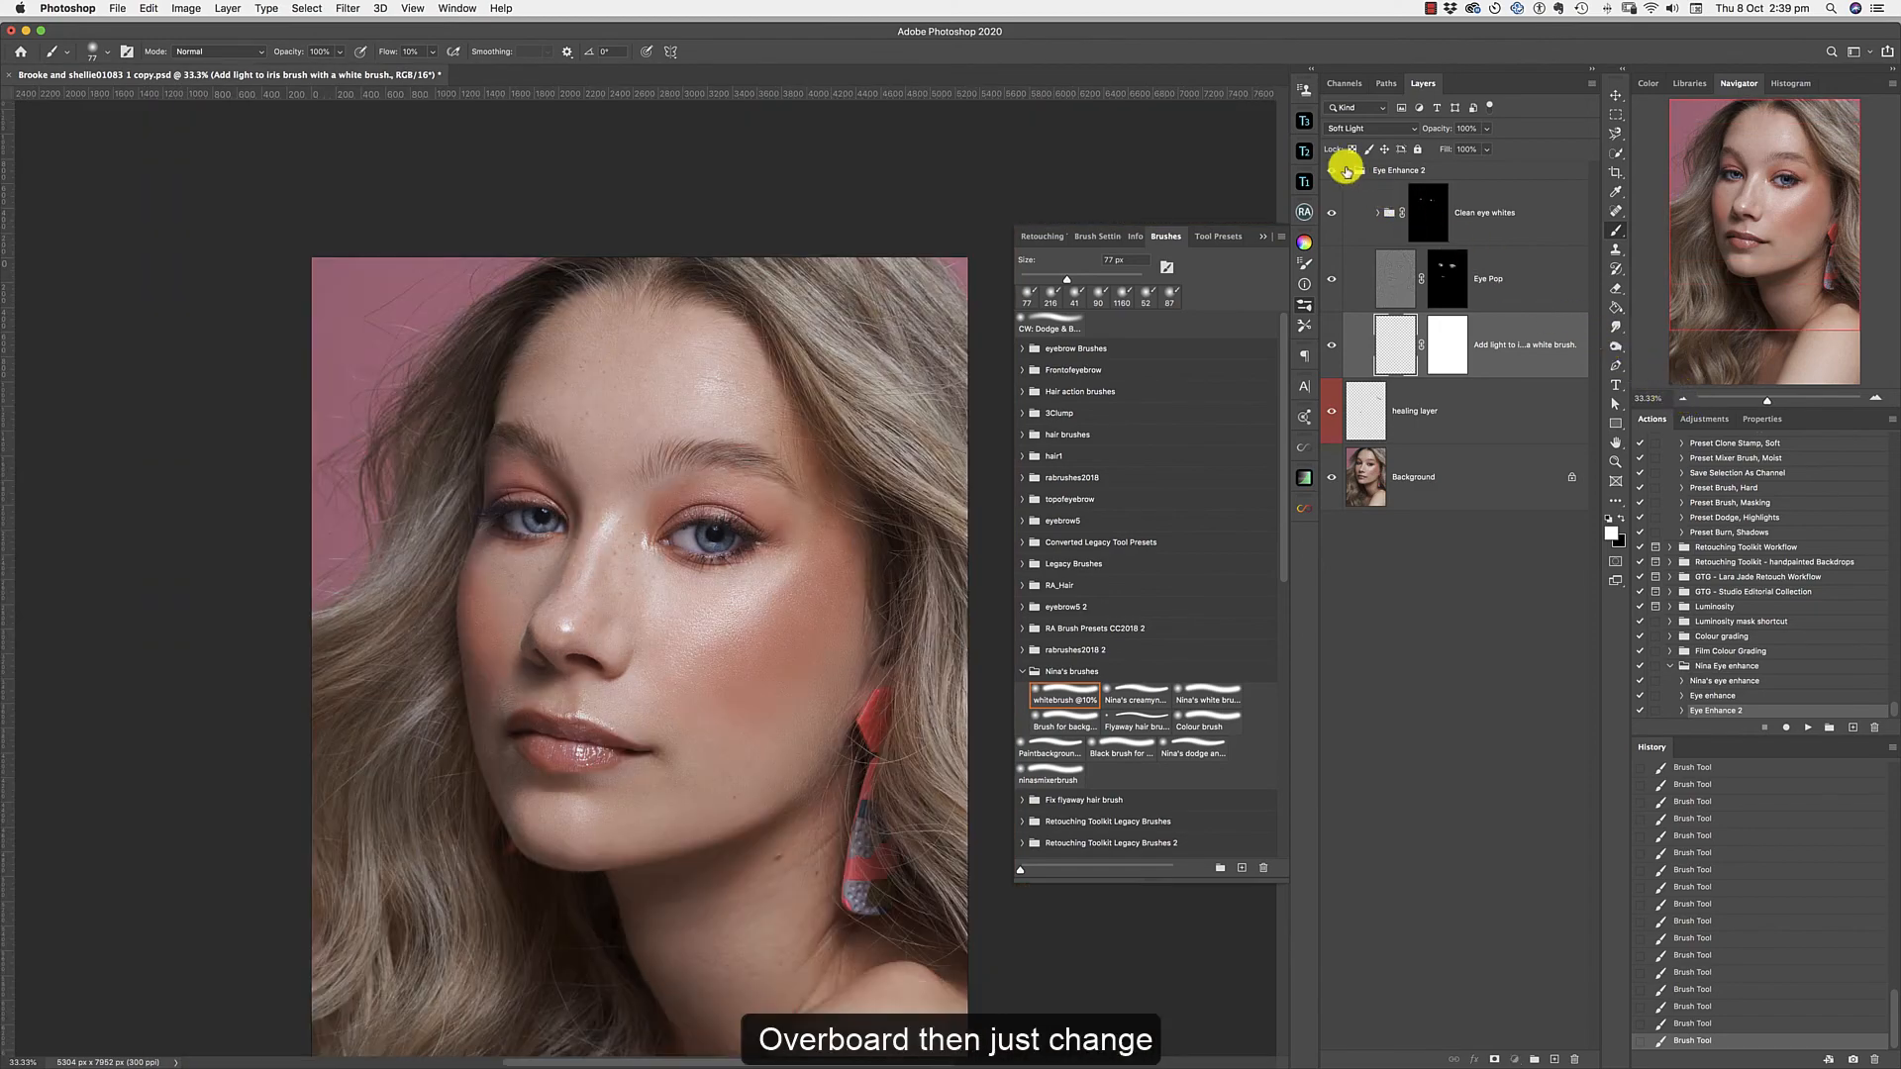
{"action": "left_click", "coordinate": [1347, 171]}
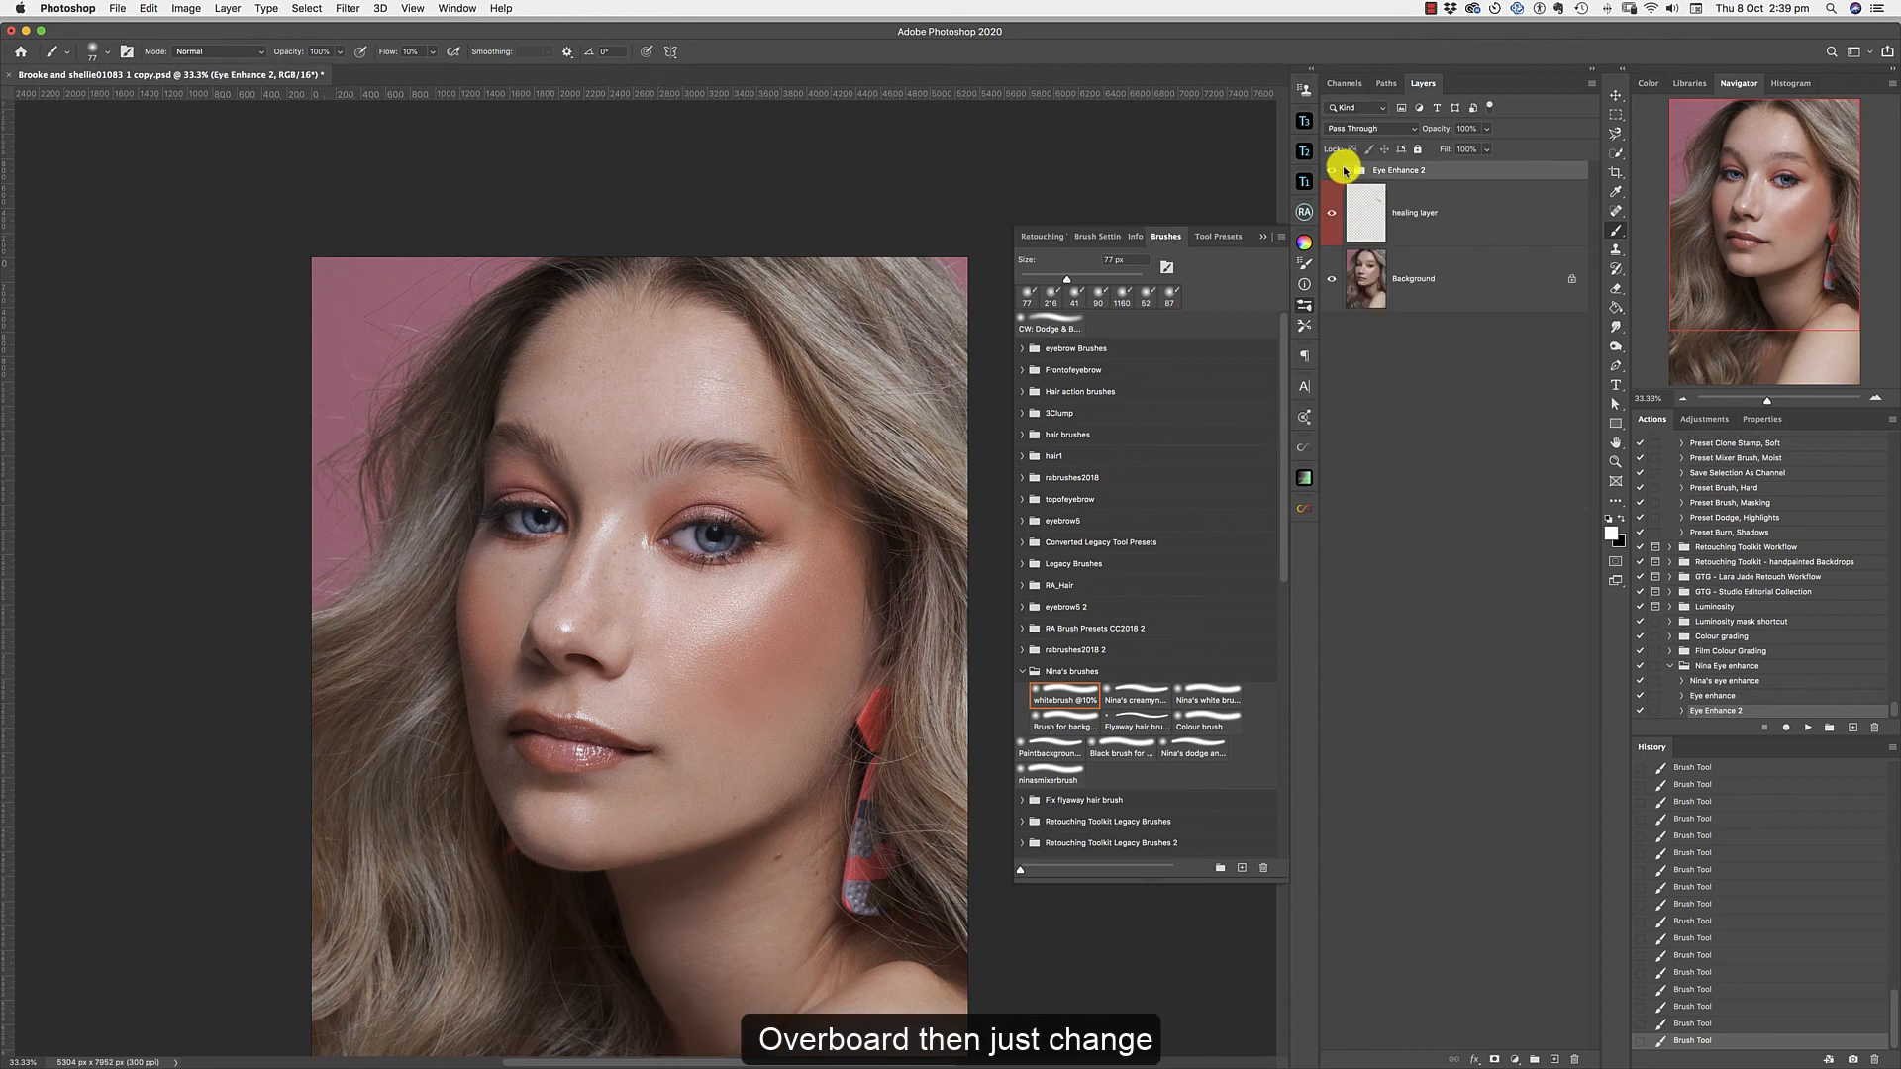
{"action": "left_click", "coordinate": [1332, 172]}
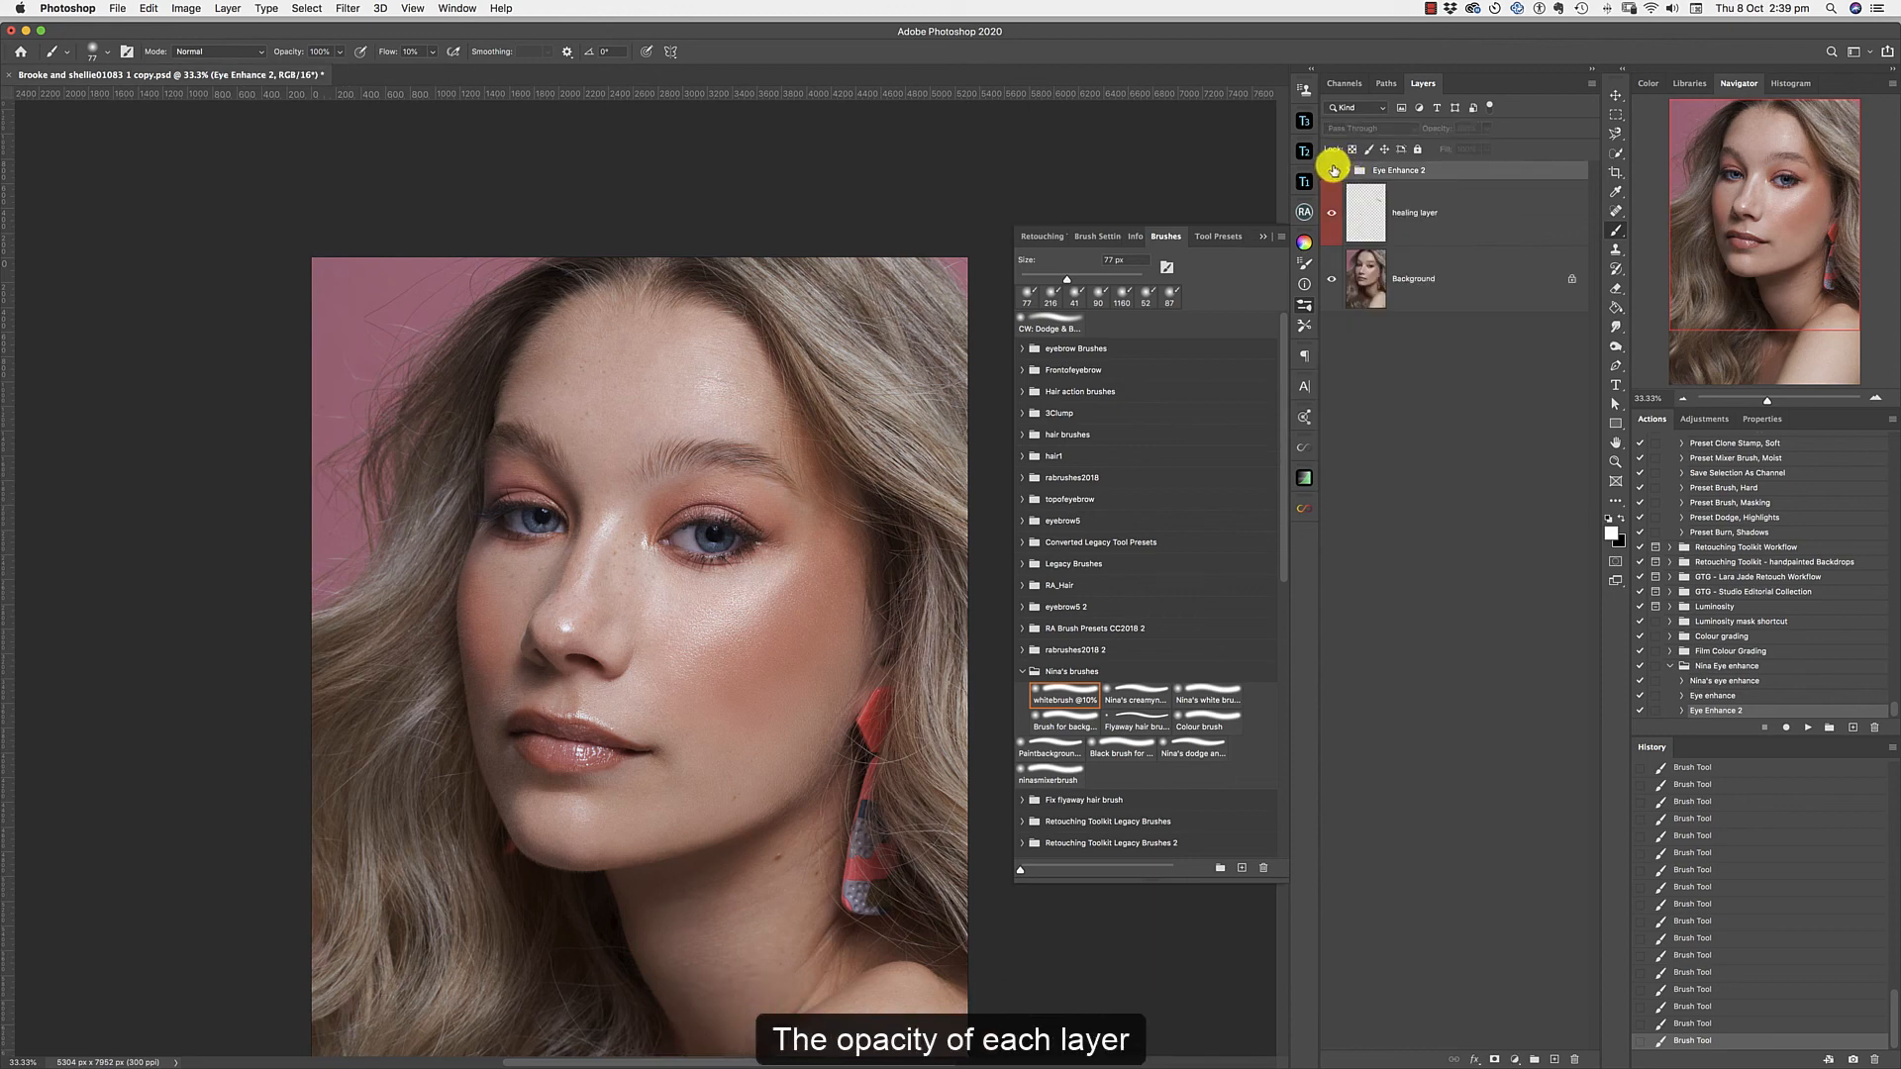
{"action": "left_click", "coordinate": [1333, 171]}
{"action": "left_click", "coordinate": [1333, 172]}
{"action": "left_click", "coordinate": [1333, 171]}
Reduce the Eye Enhance 2 group's overall opacity to 64% and compare the portrait with the group hidden, with the brush presets collapsed off the canvas.
{"action": "left_click", "coordinate": [1486, 129]}
{"action": "left_click_drag", "start_coordinate": [1485, 148], "coordinate": [1463, 151]}
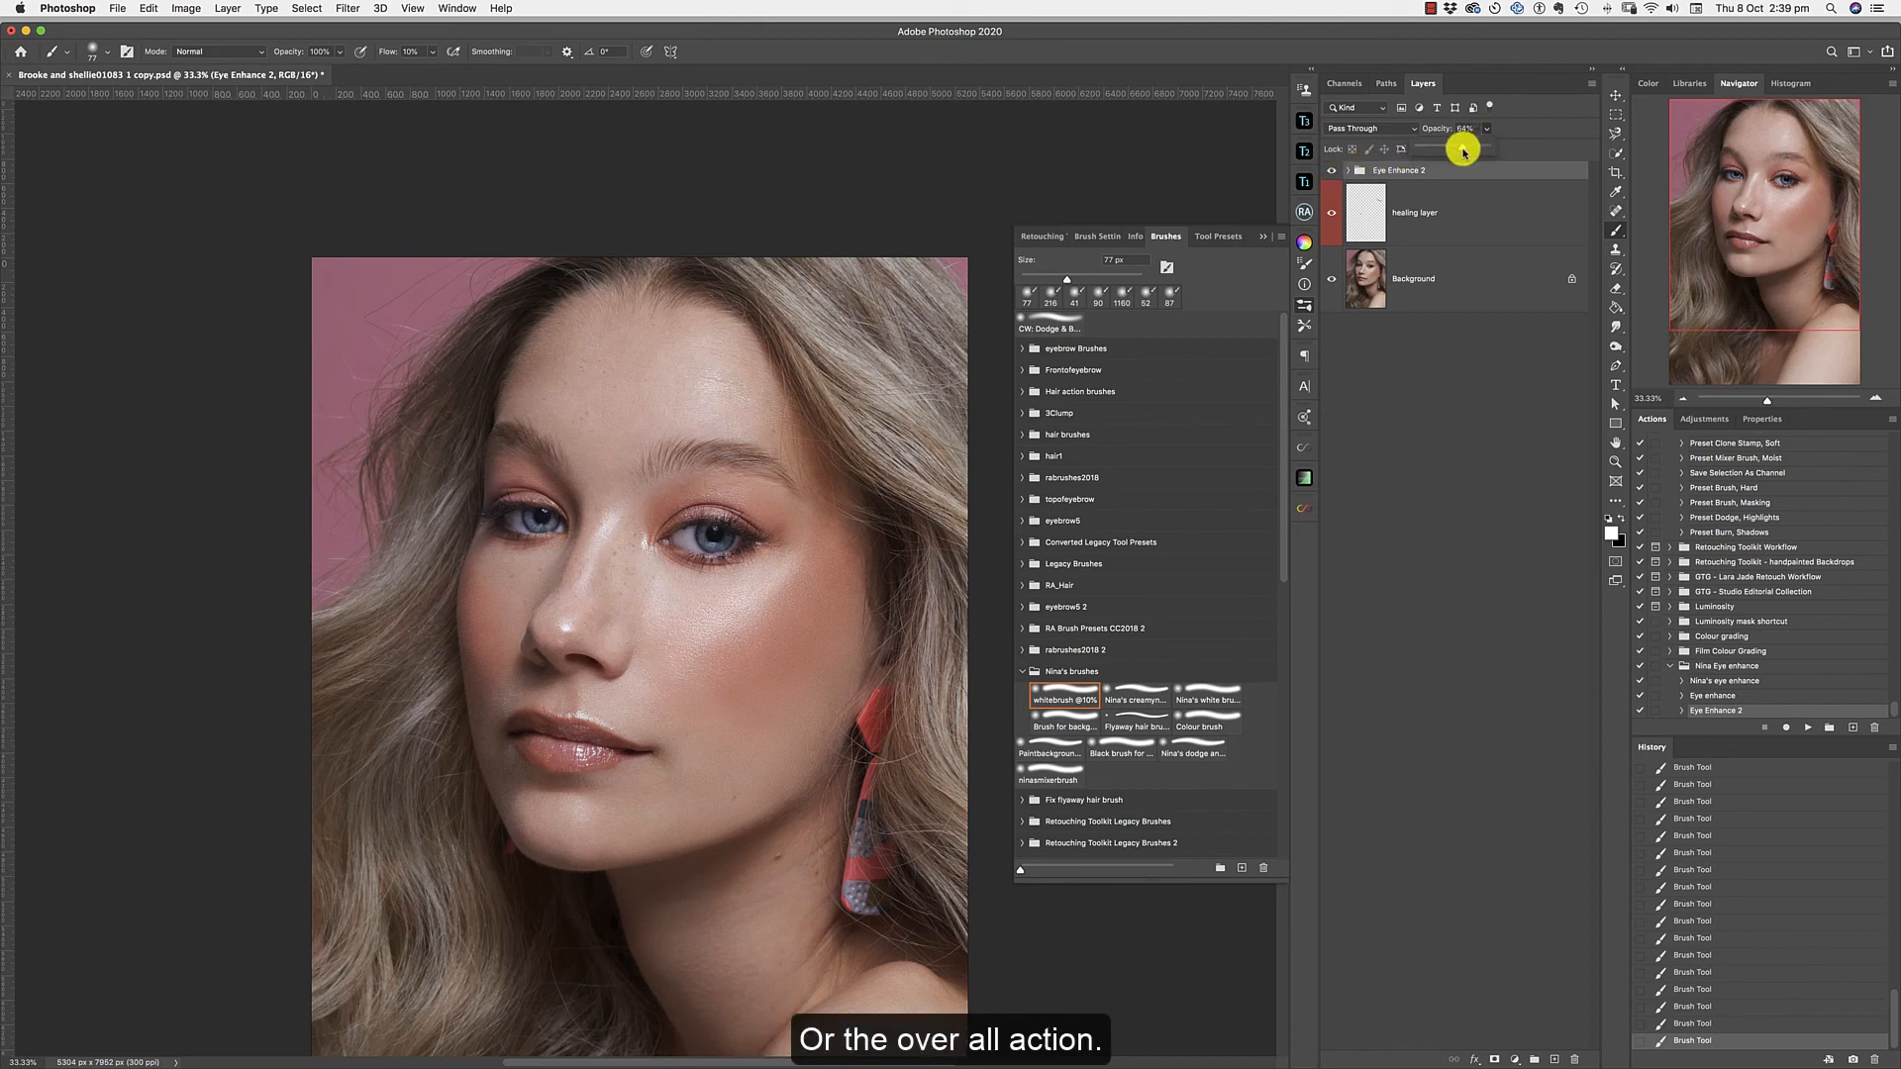
{"action": "left_click", "coordinate": [1333, 172]}
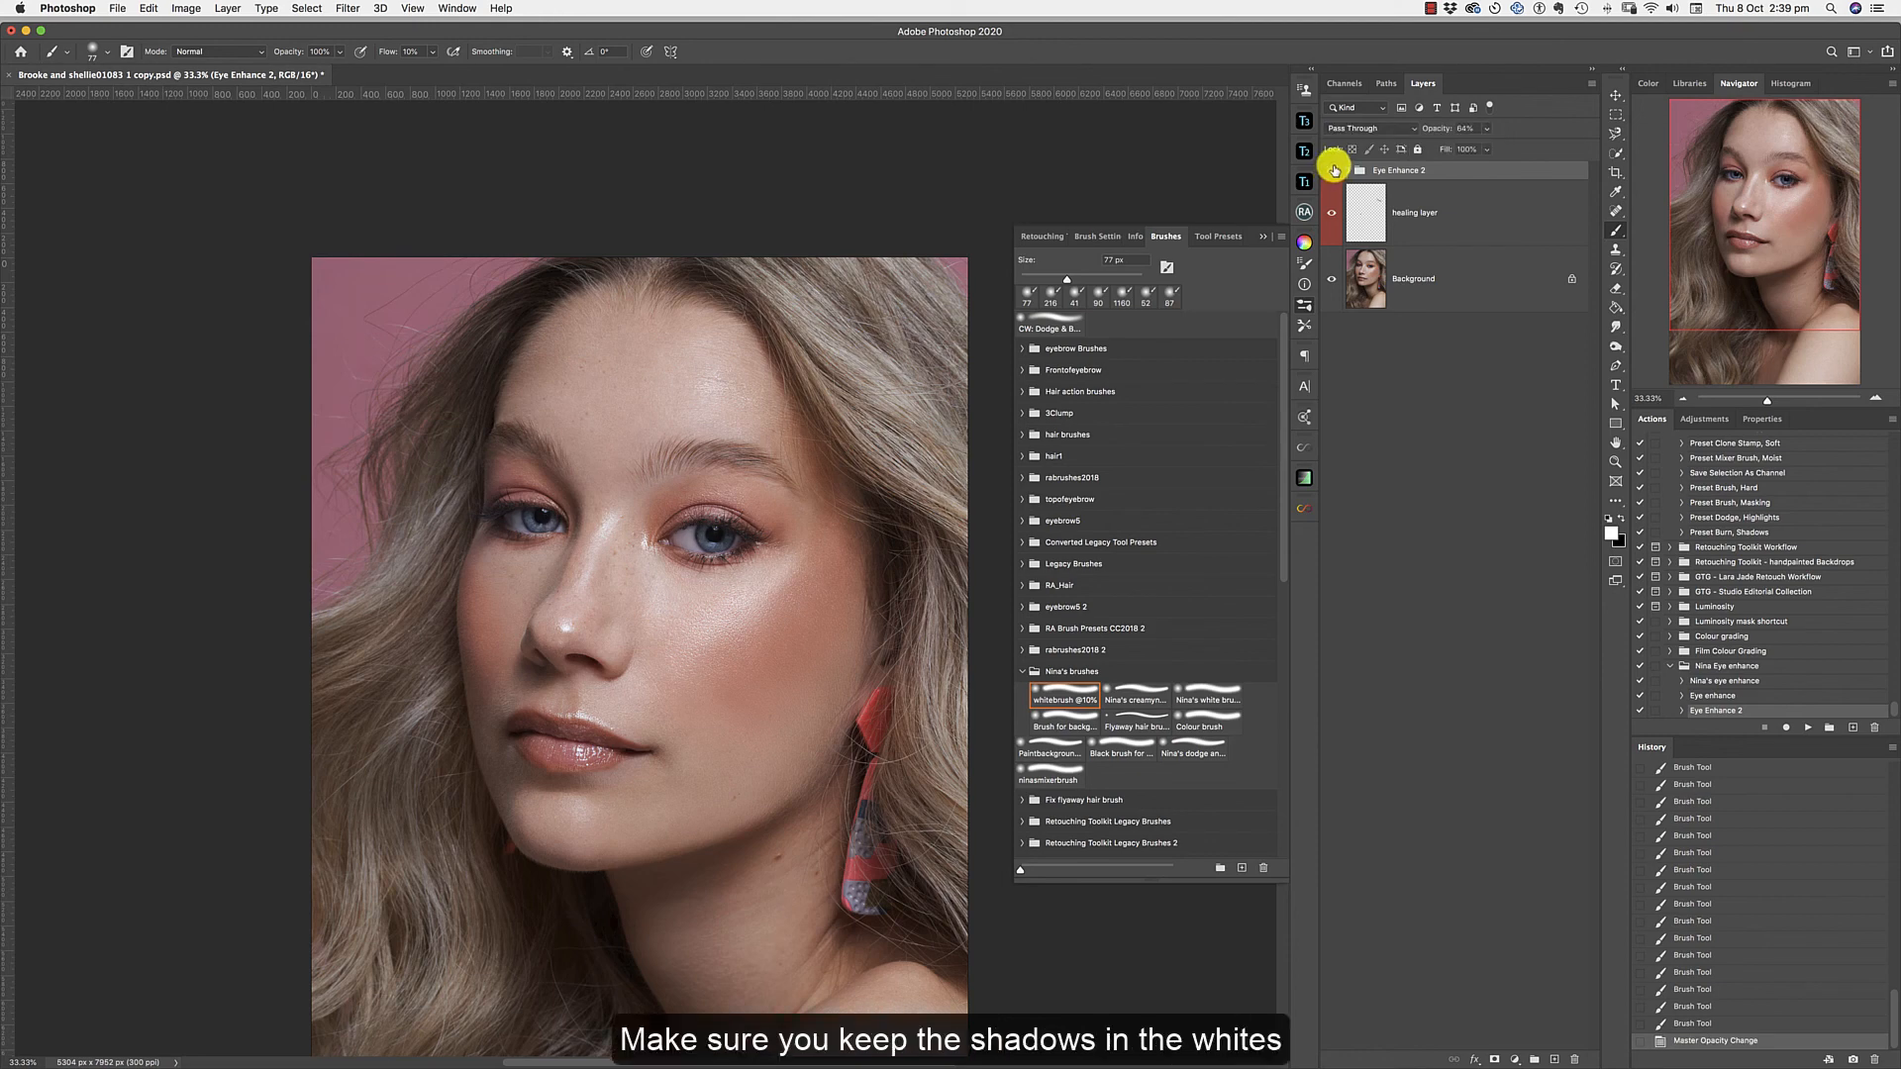
{"action": "left_click", "coordinate": [1262, 235]}
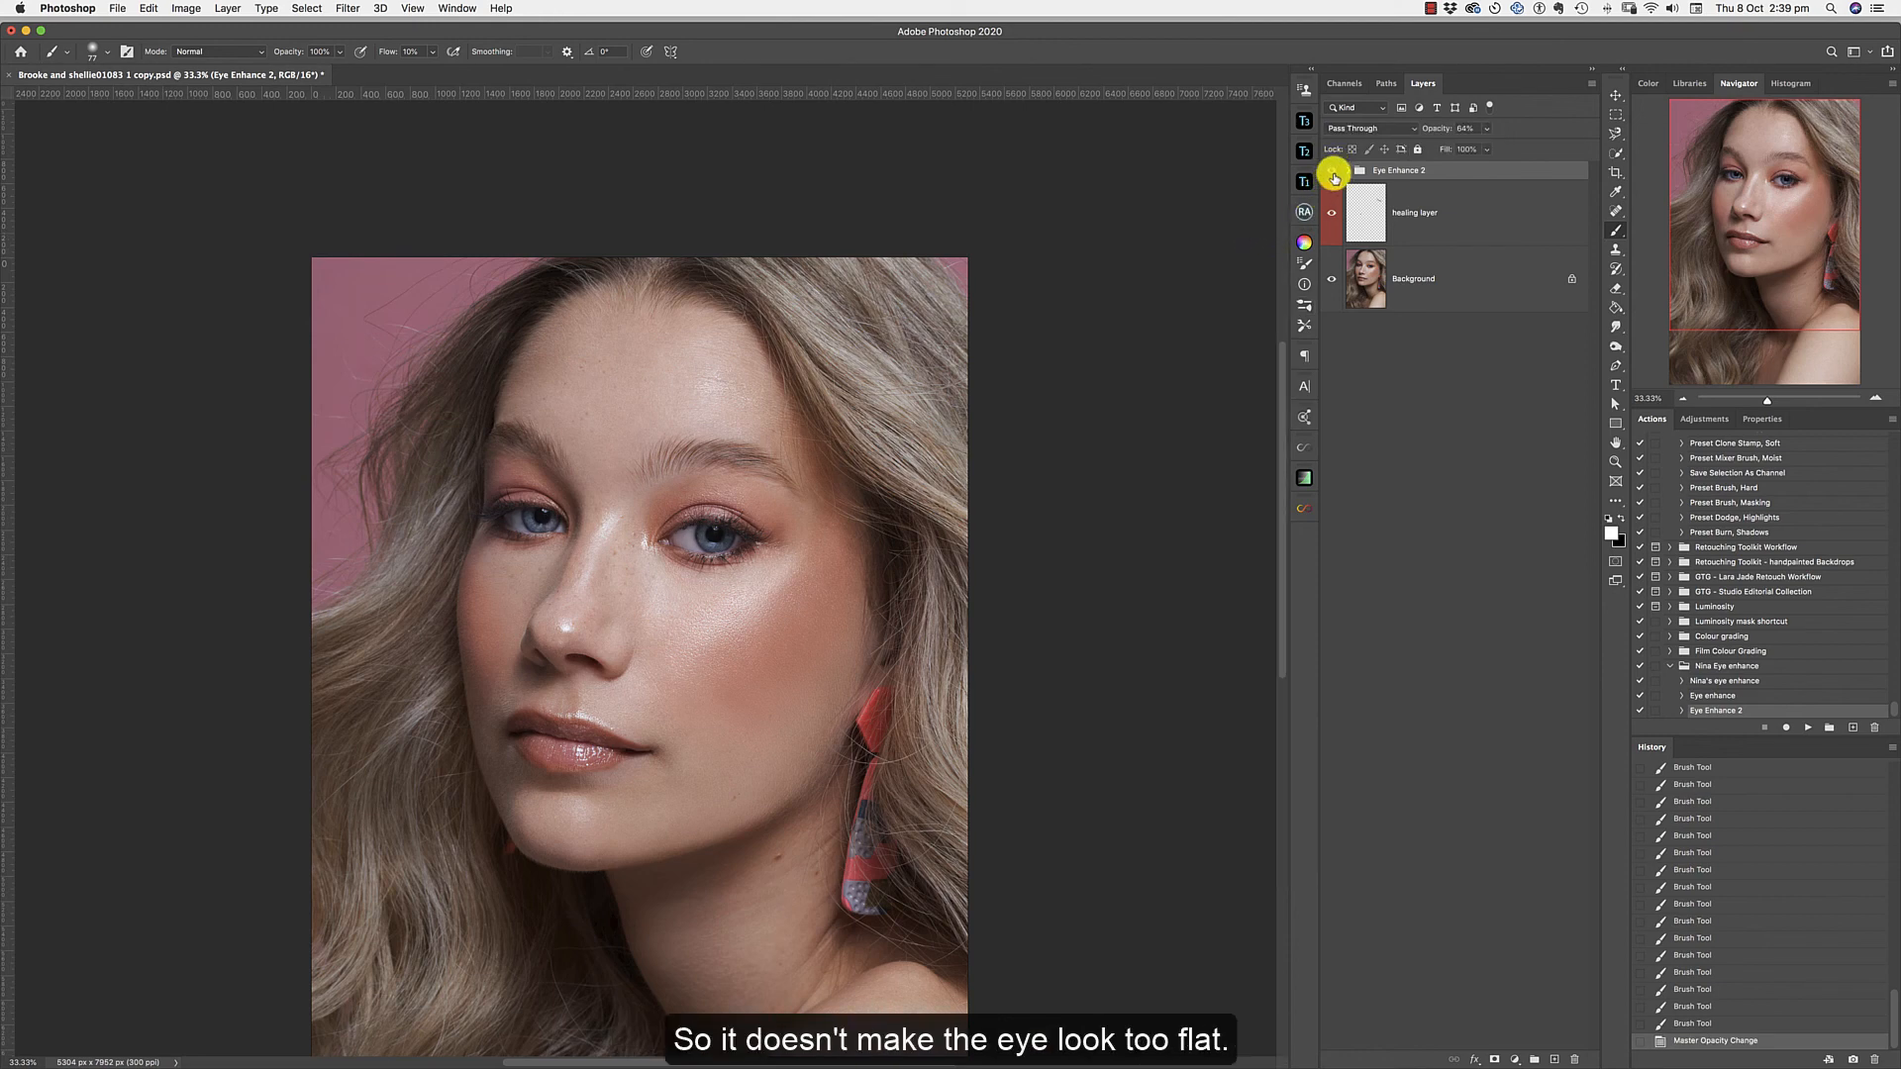